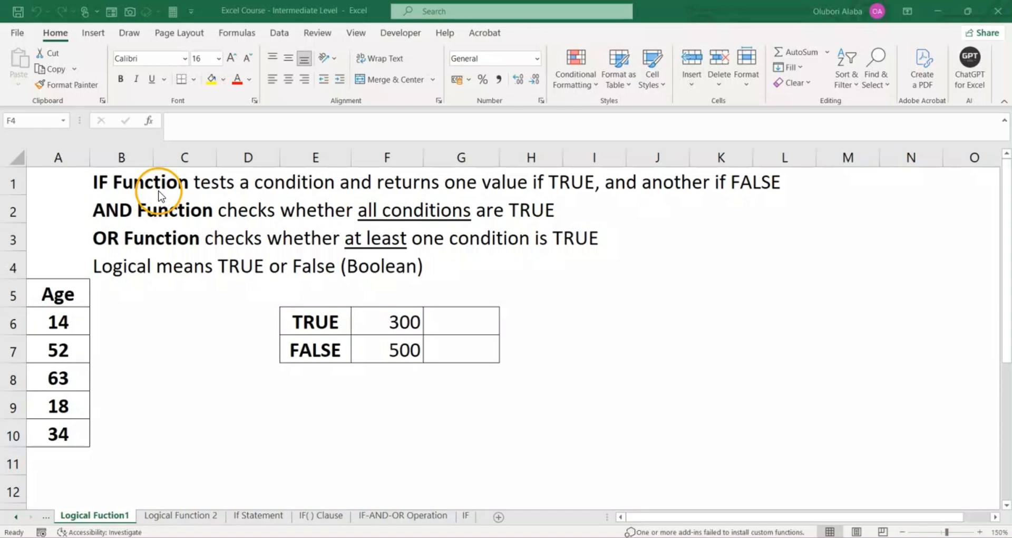
- Review the IF, AND and OR function definitions in cells B1 to B3
left_click(120, 183)
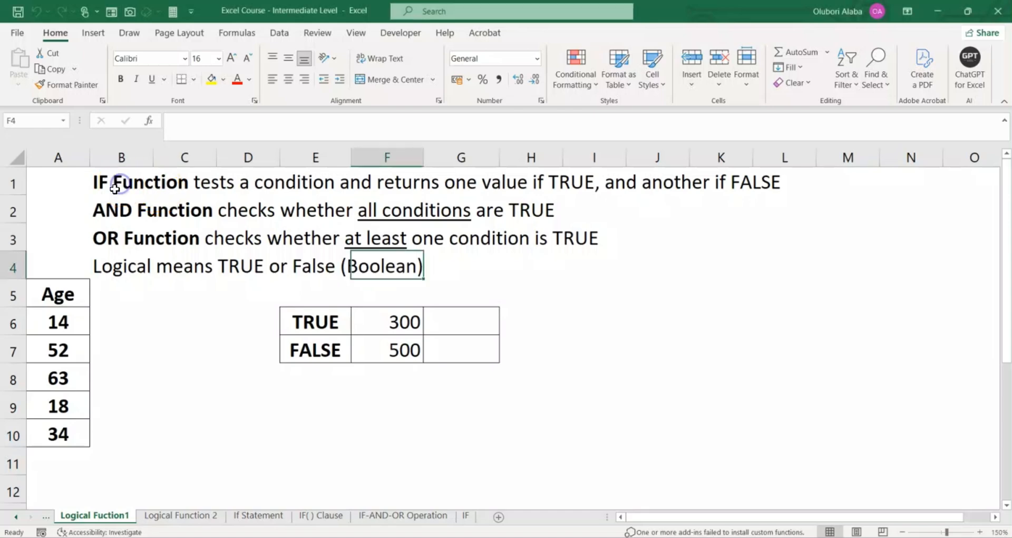
left_click(114, 185)
left_click(112, 212)
left_click(107, 235)
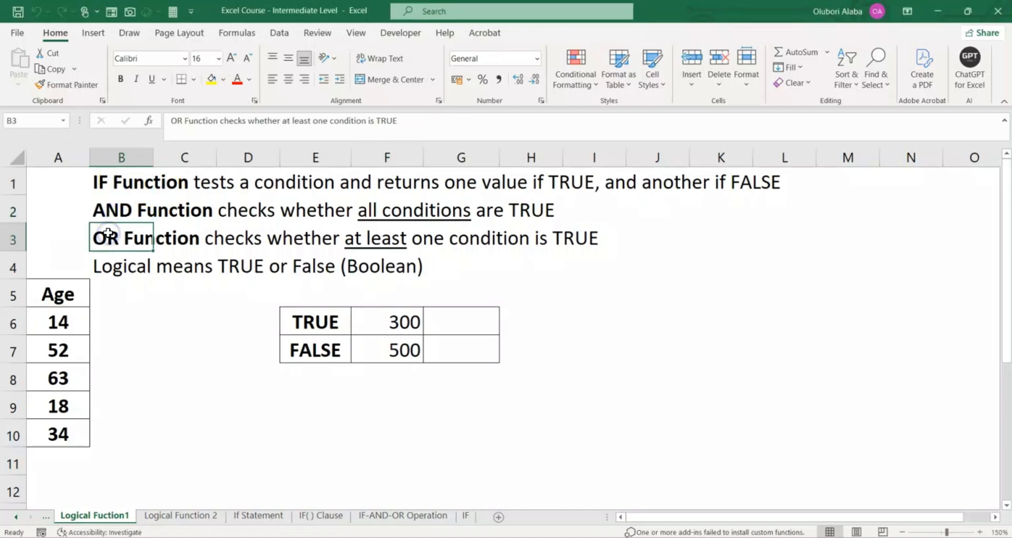
left_click(100, 182)
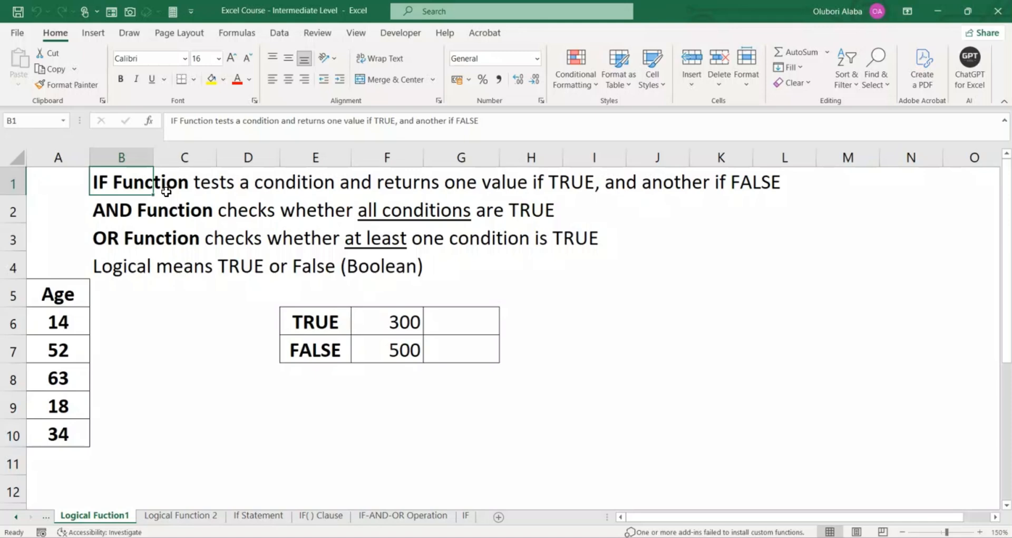
left_click(122, 214)
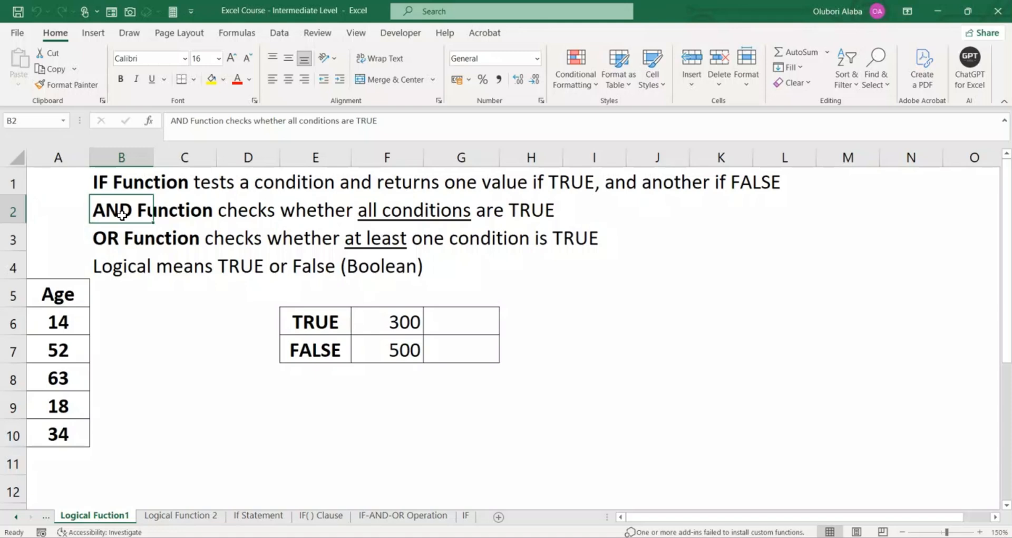
left_click(108, 241)
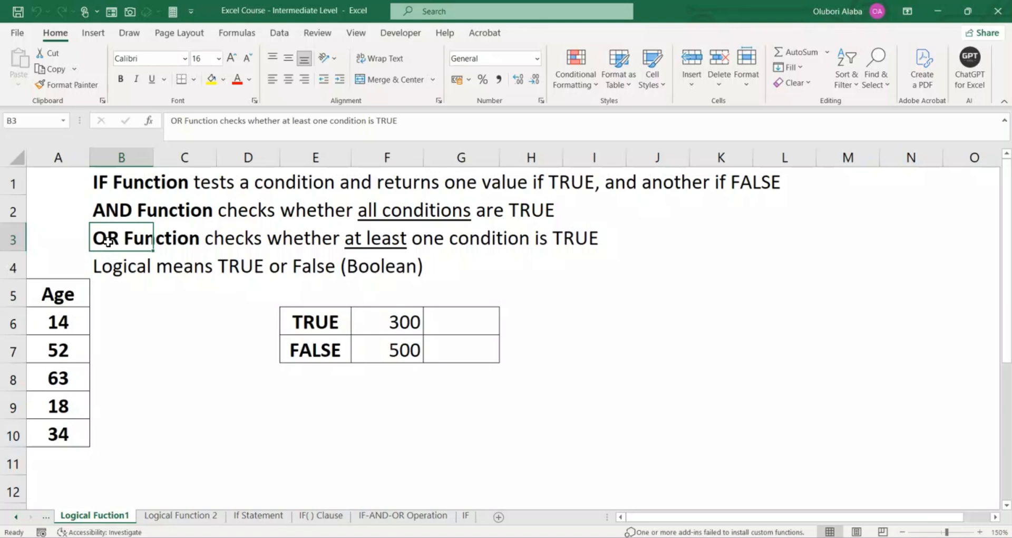
- Start an IF formula in cell K6 to see its arguments, and erase everything after the equals sign
left_click(692, 314)
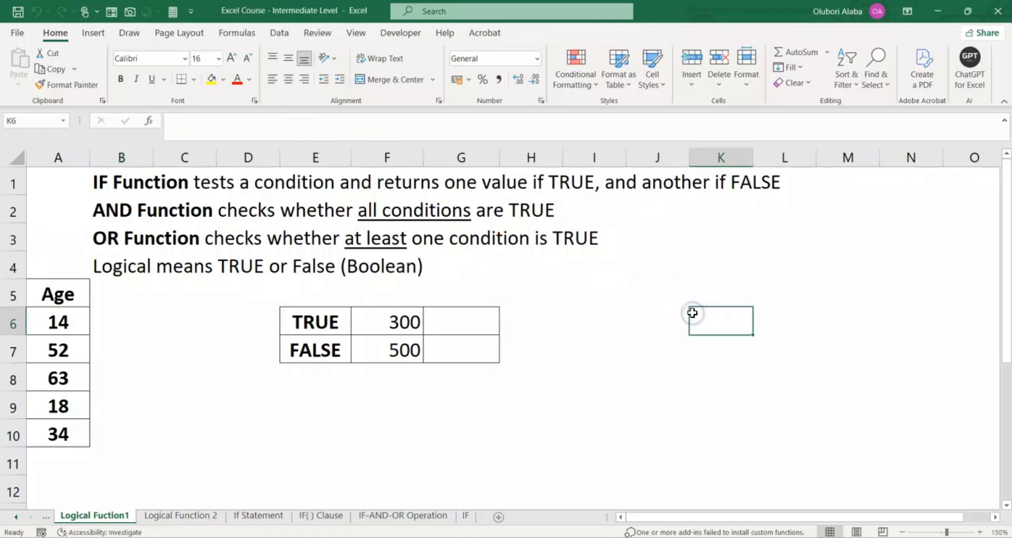
type("=if")
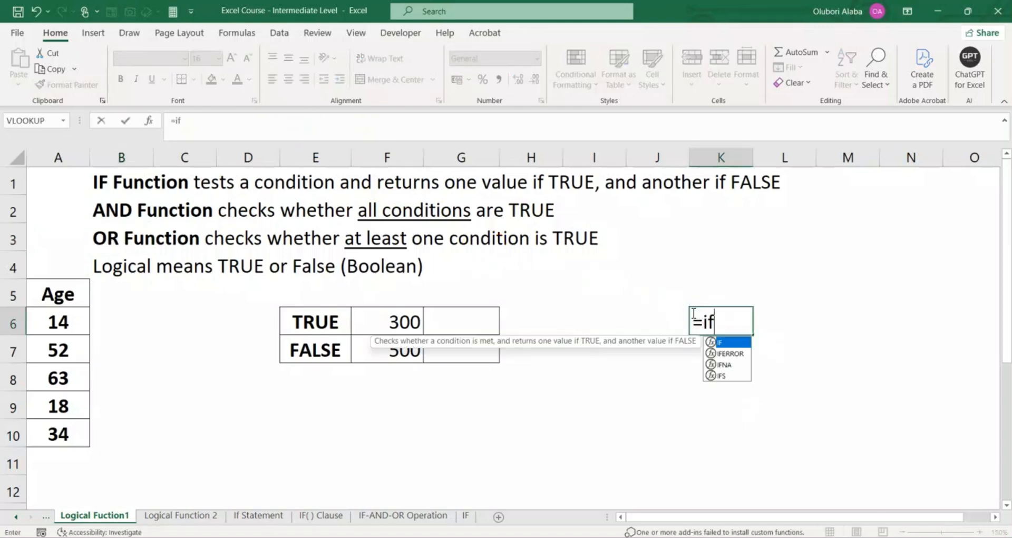
key("Tab")
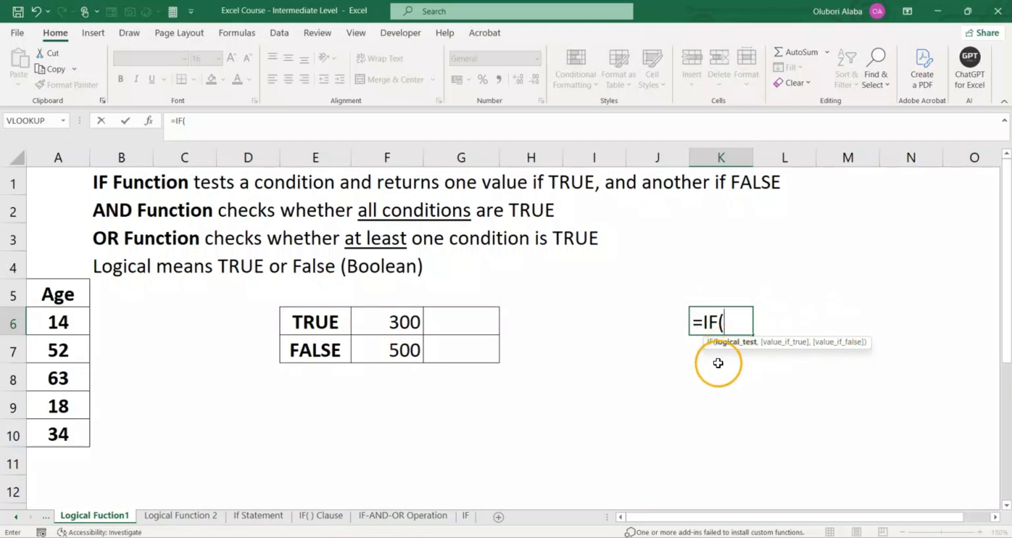
key("BackSpace")
key("BackSpace")
key("BackSpace")
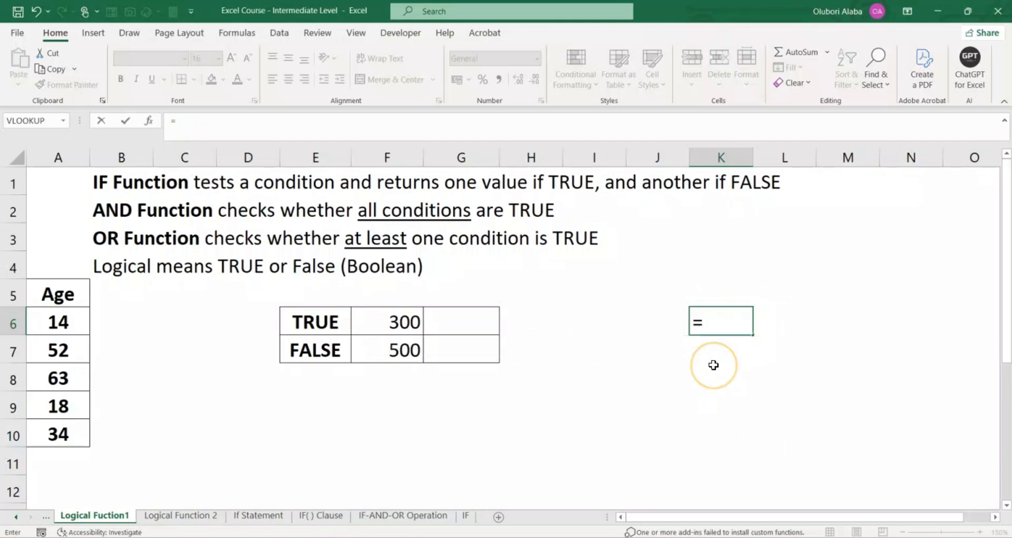
- Start an AND function in K6 to see its logical arguments, and erase it back to the equals sign
type("and")
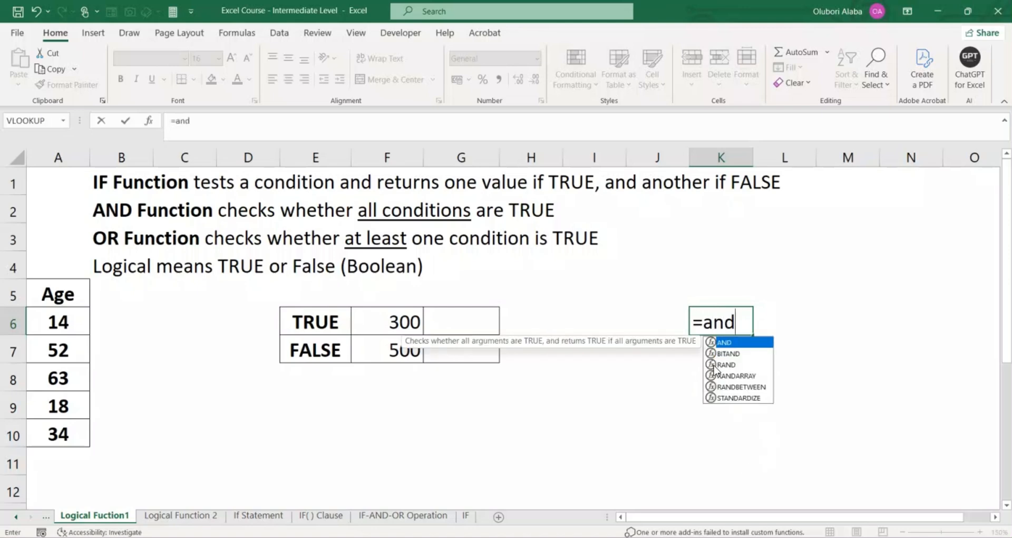
key("Tab")
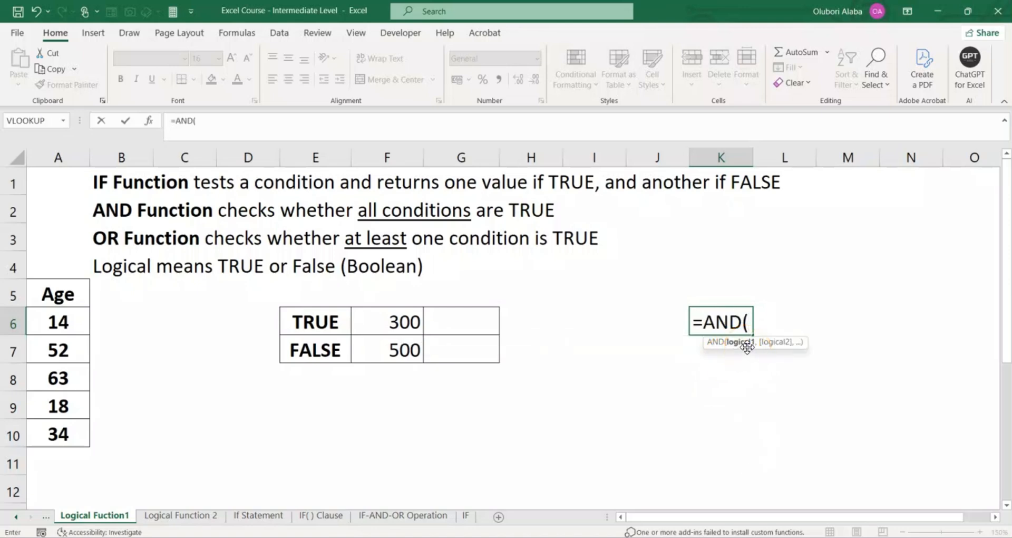
key("BackSpace")
key("BackSpace")
key("BackSpace")
key("BackSpace")
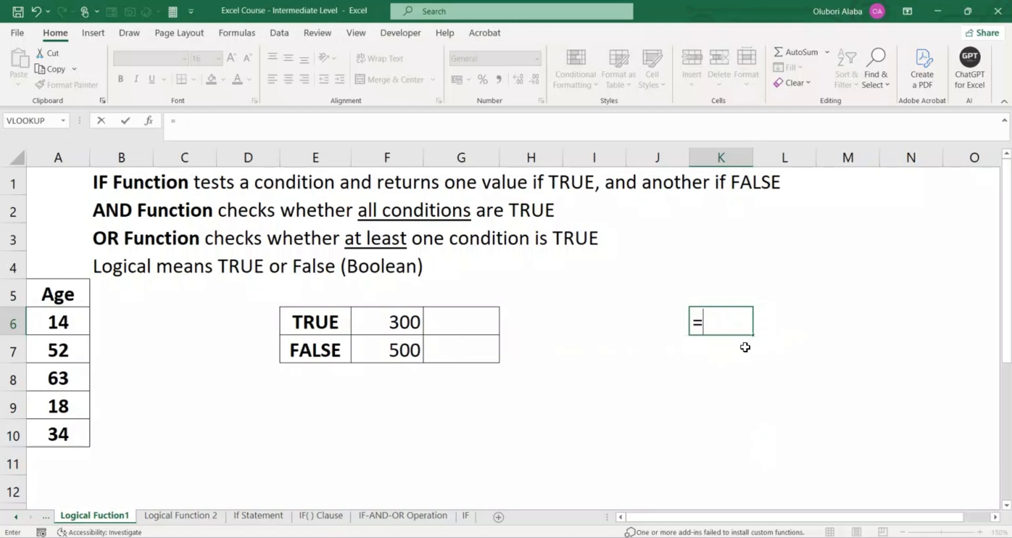
- Start an OR function in K6 to see its logical arguments, and clear the cell completely
type("or")
key("Tab")
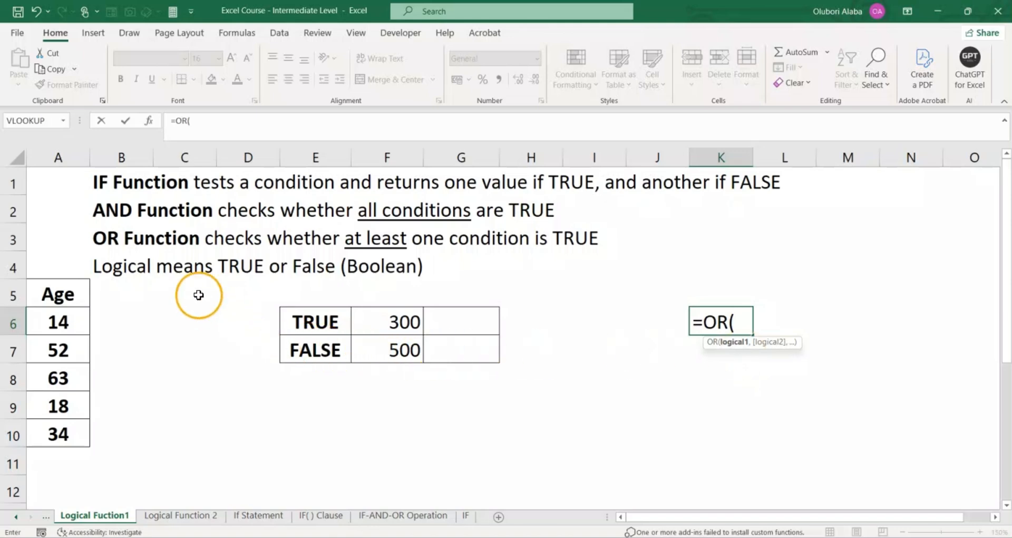
key("BackSpace")
key("BackSpace")
key("BackSpace")
key("BackSpace")
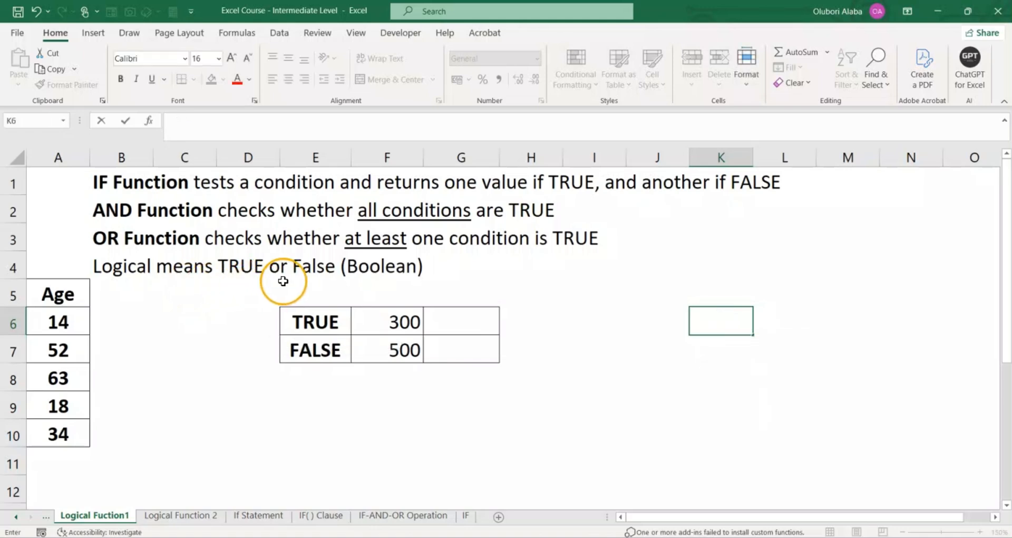
left_click(371, 272)
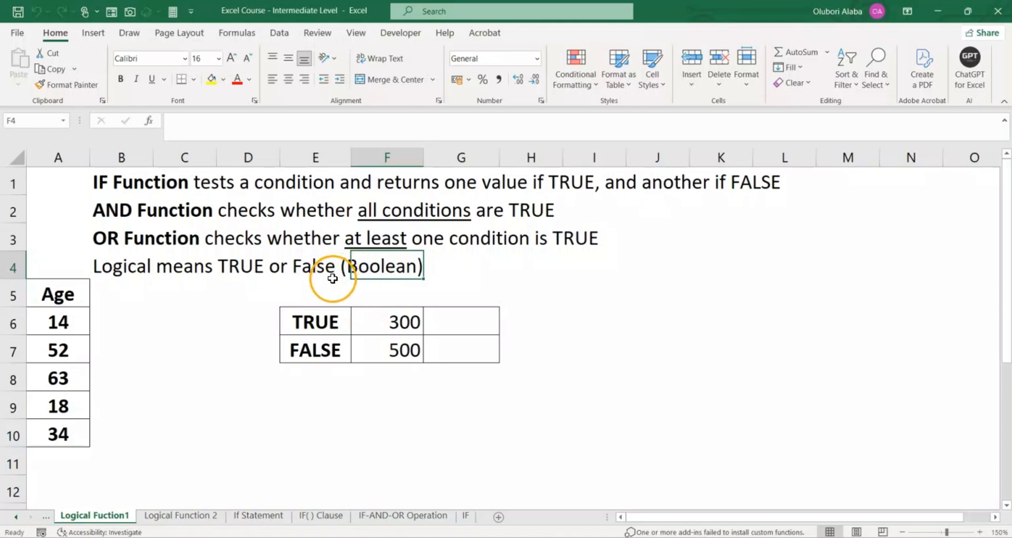
- Enter the logical test =A6>18 in cell B6 for the first age in the Age column
left_click_drag(58, 322, 59, 429)
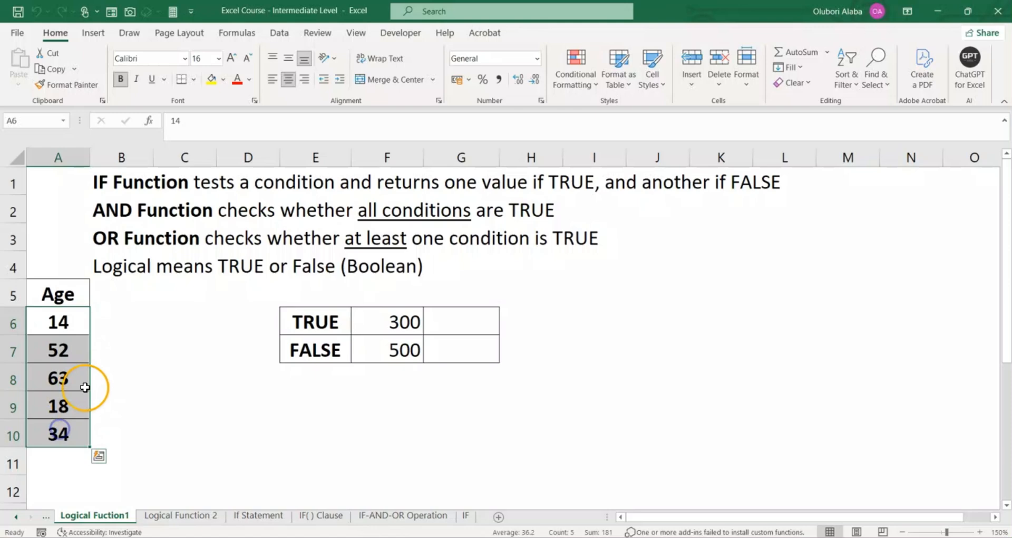
left_click(120, 323)
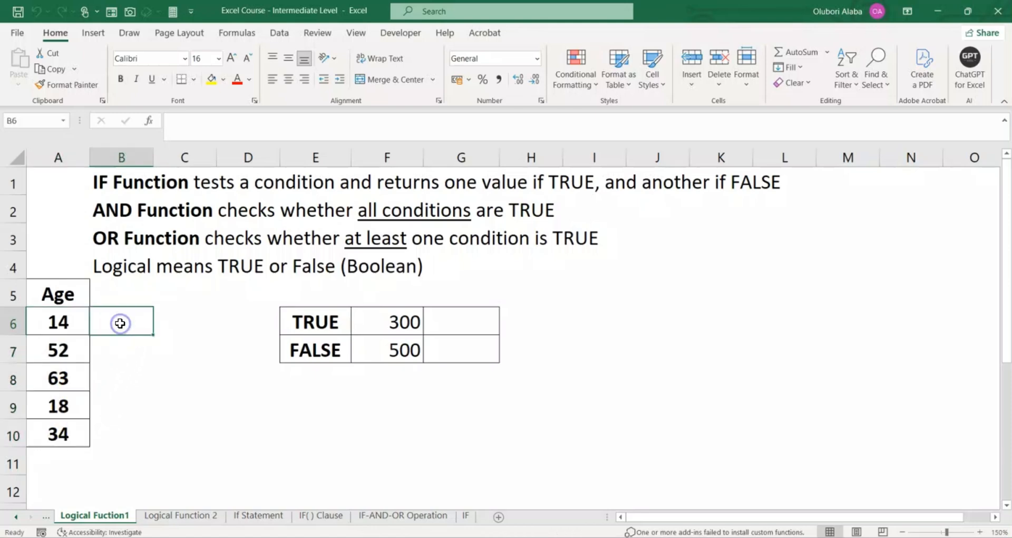
type("=")
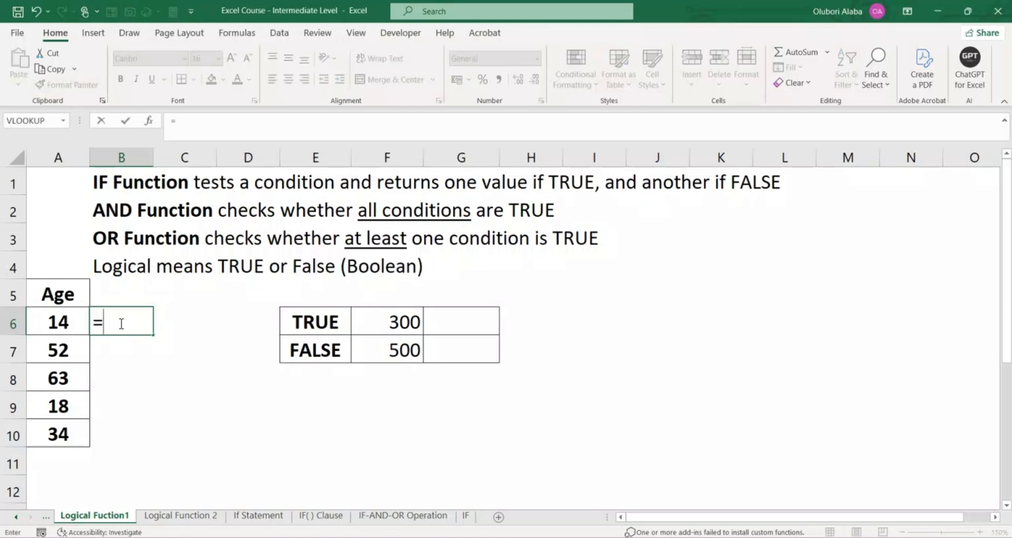
left_click(73, 321)
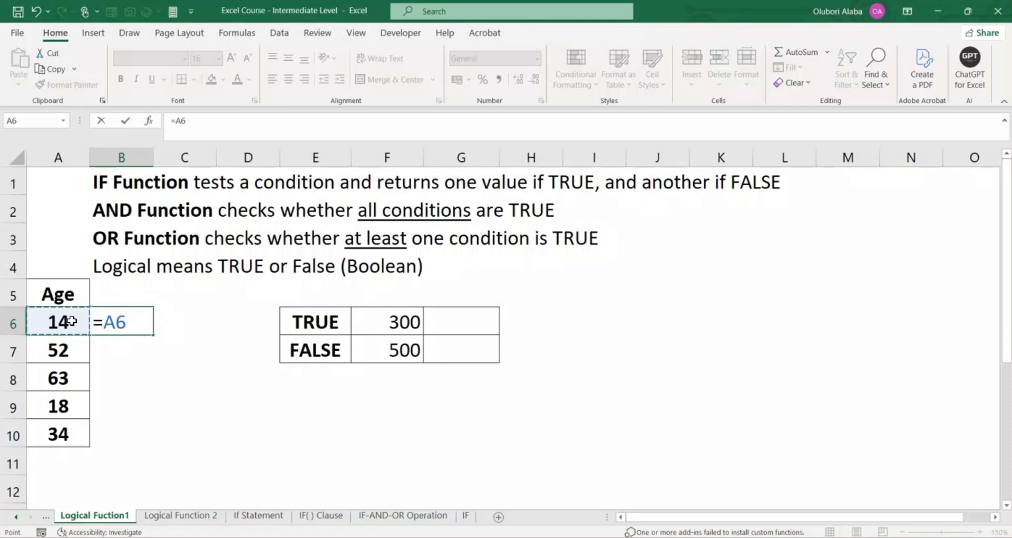
type(">18")
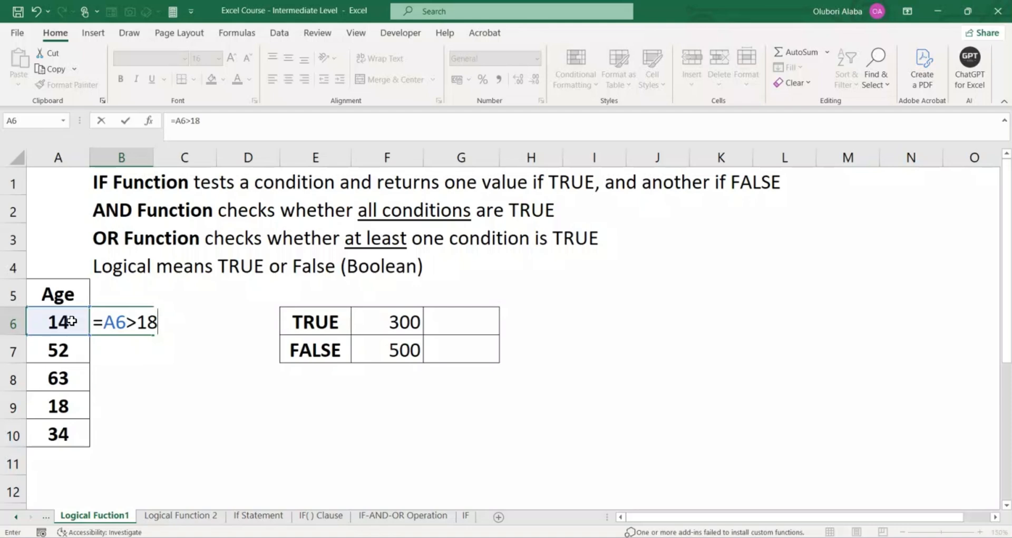
key("Return")
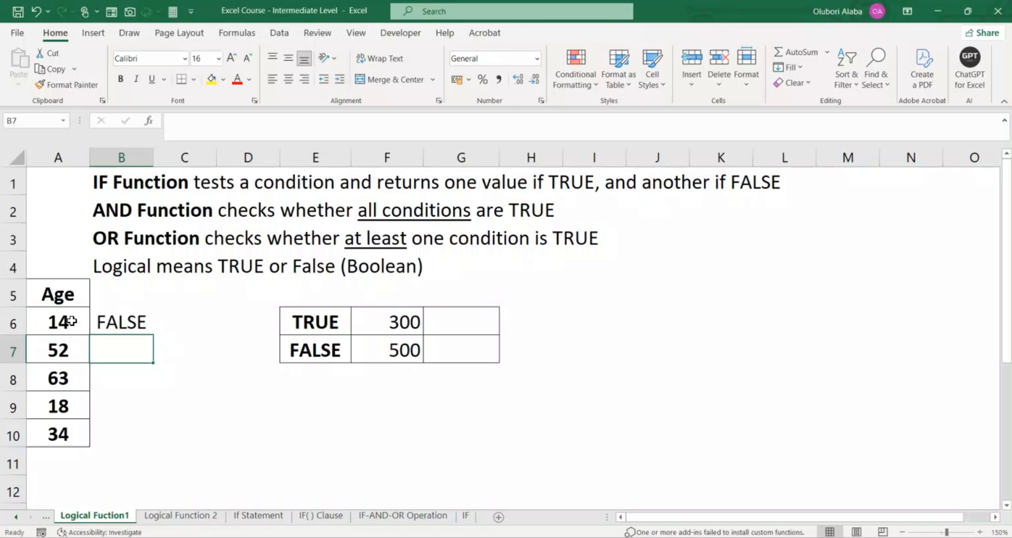
- Copy the logical test from B6 down through B10
left_click(102, 321)
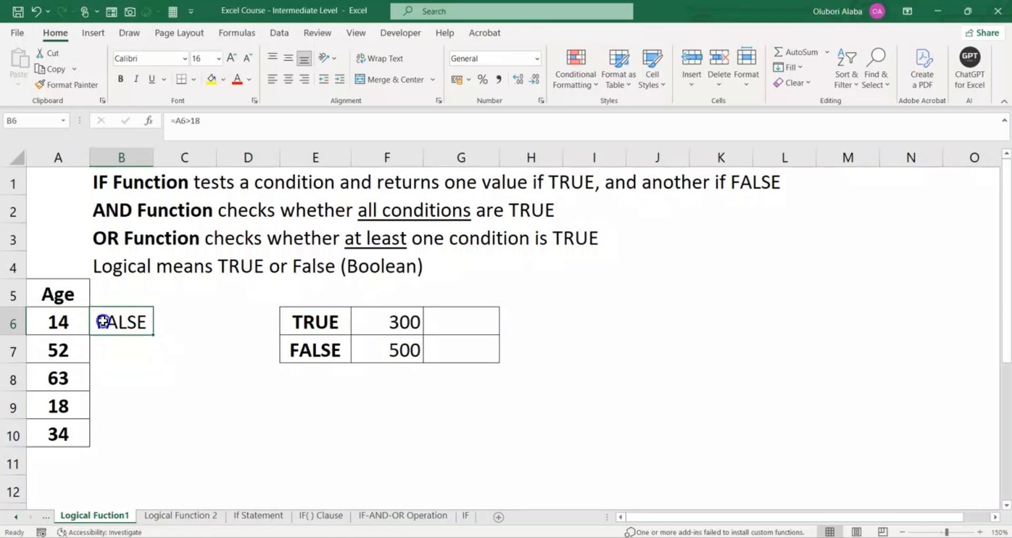
left_click(122, 331)
left_click_drag(153, 333, 159, 442)
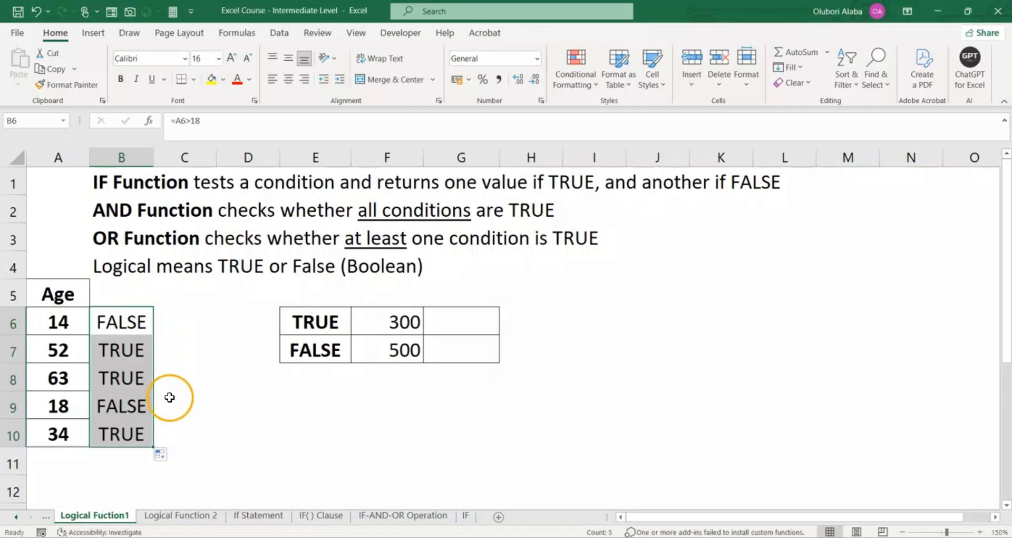
- Examine the logical test results in B6 to B10 against the ages in A6 to A10, especially row 9
left_click(135, 327)
left_click(134, 349)
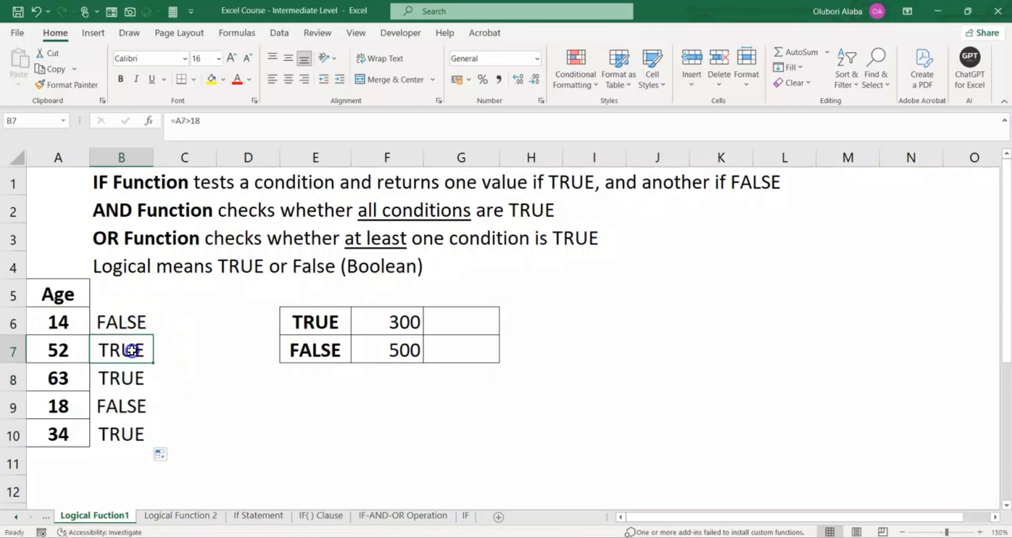
left_click(136, 378)
left_click(131, 406)
left_click(129, 433)
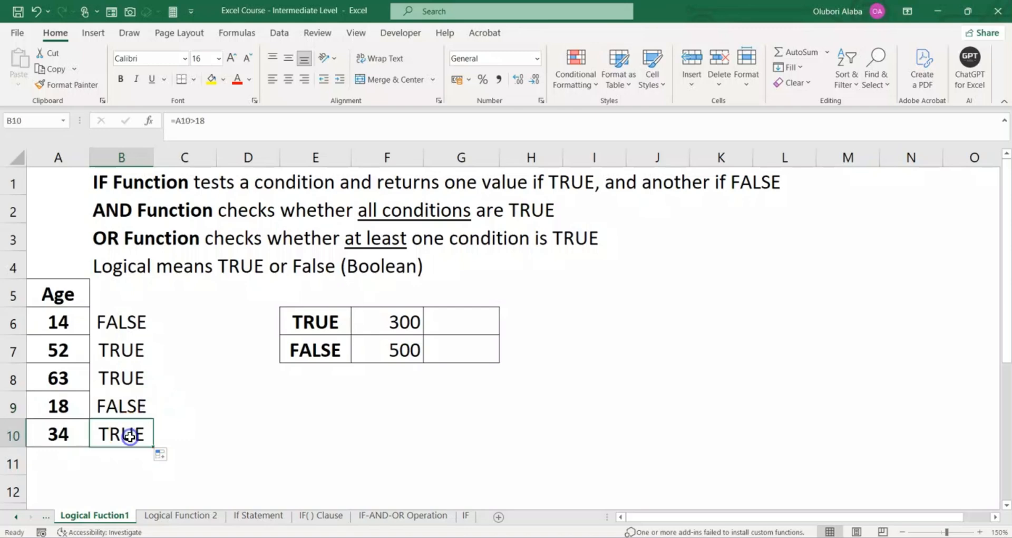
left_click(116, 331)
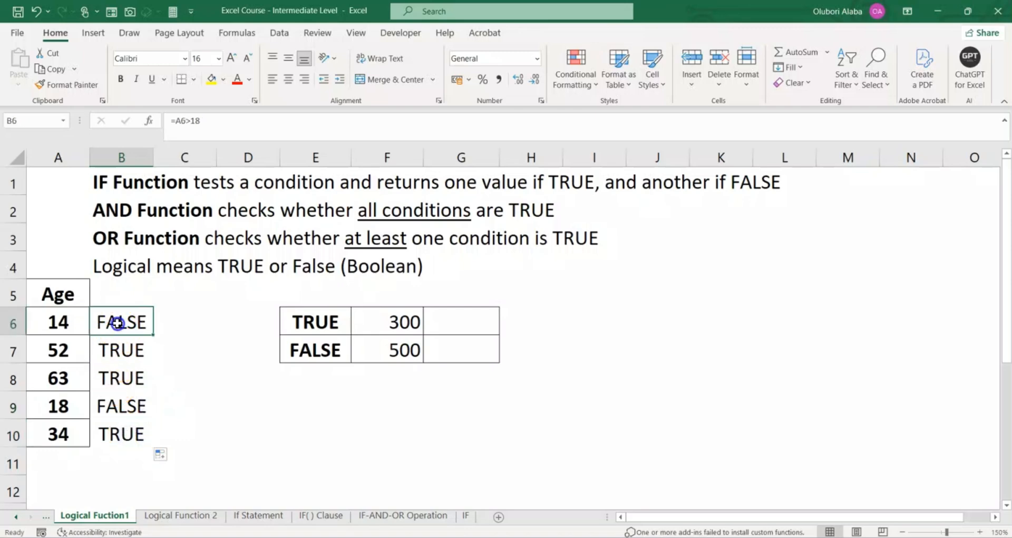
left_click(75, 322)
left_click(66, 348)
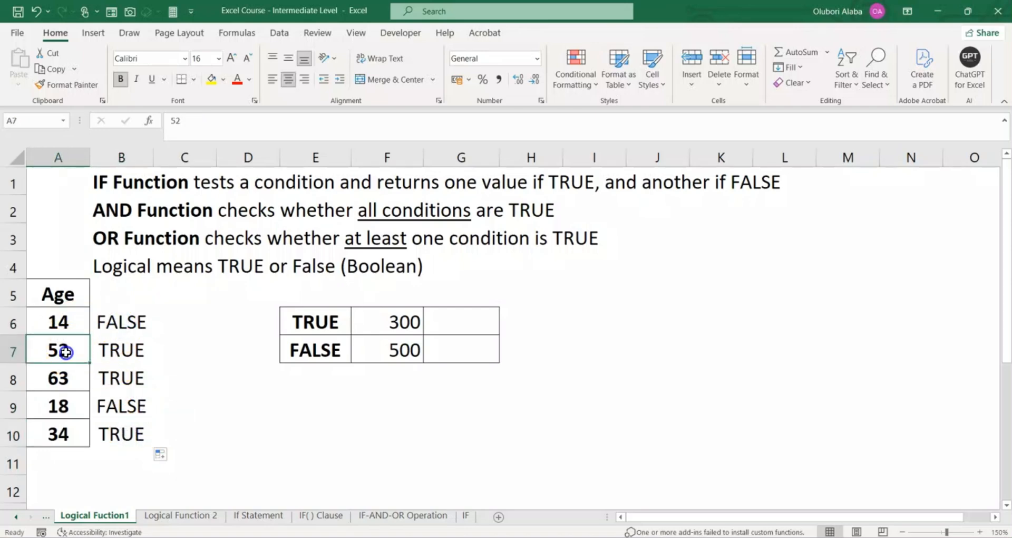
left_click(63, 378)
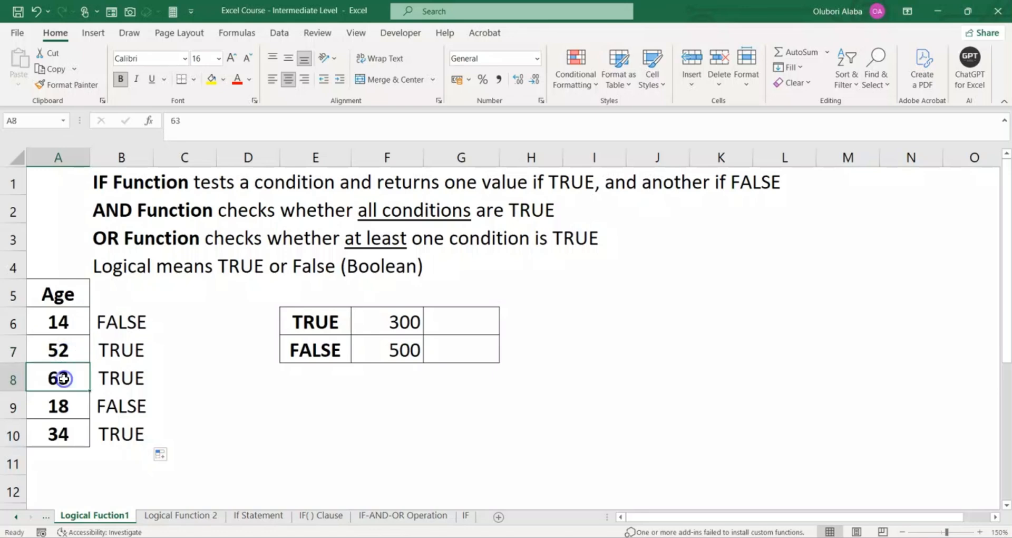
left_click(70, 406)
left_click(105, 406)
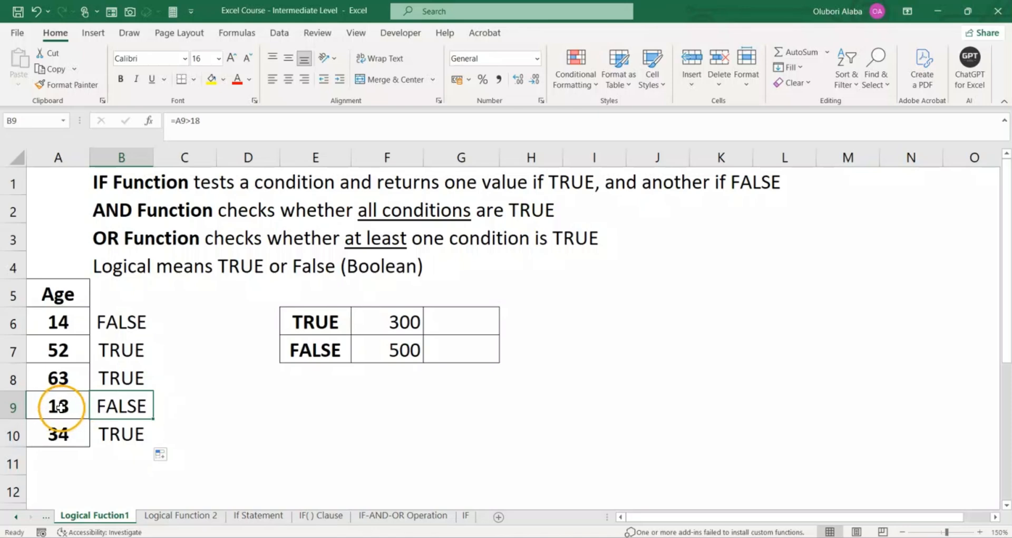
left_click(73, 428)
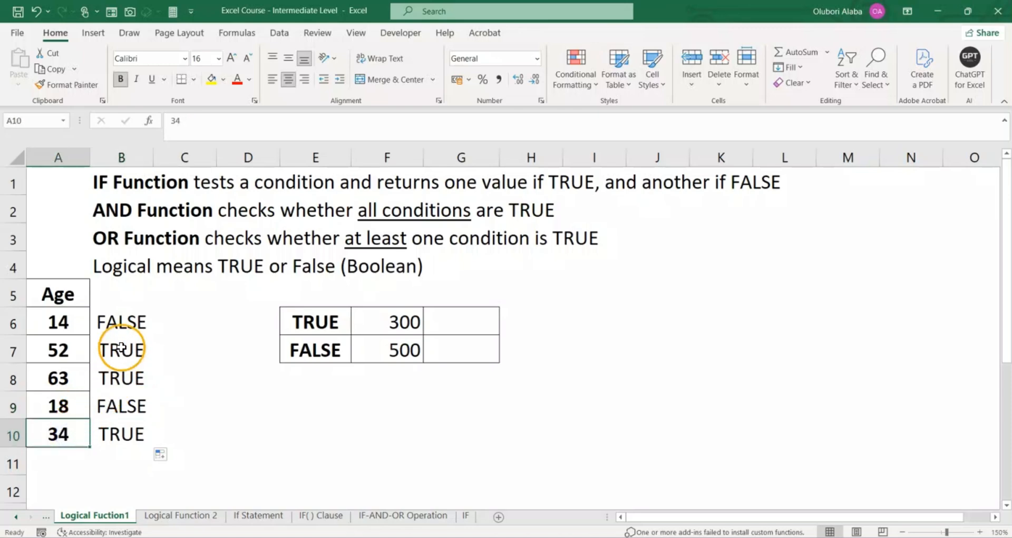
- Change the test in B6 to =A6>=18 and copy it down through B10
left_click(120, 323)
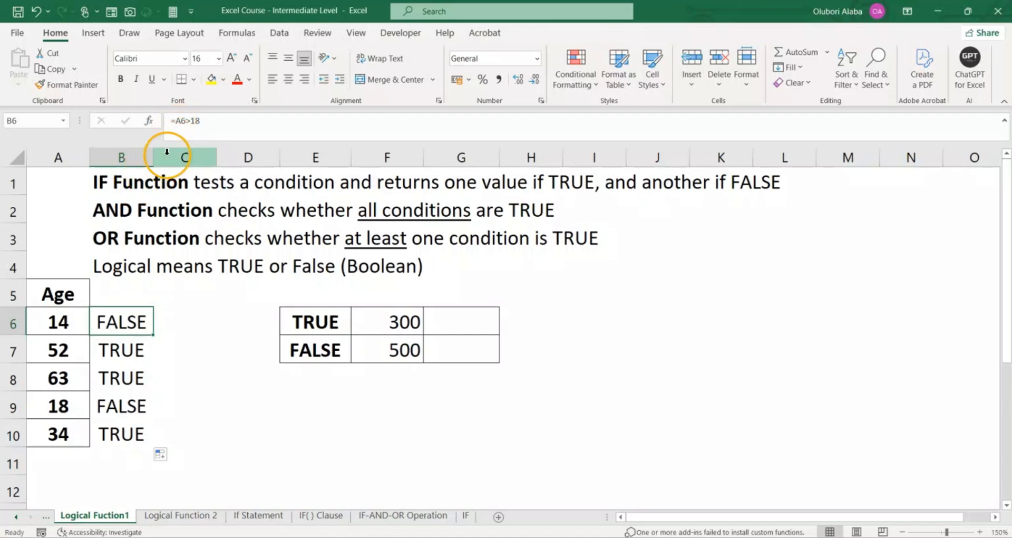
left_click(191, 121)
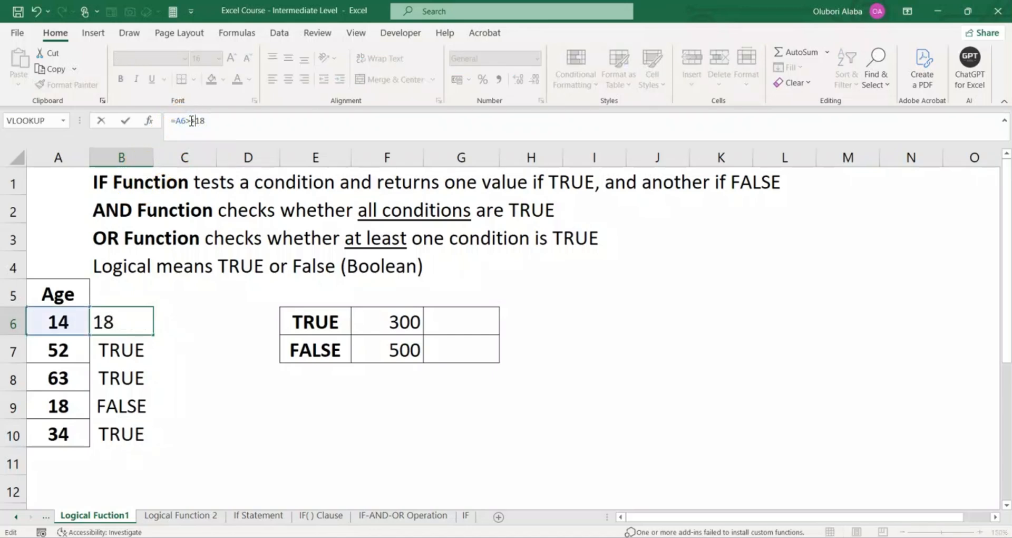
key("Return")
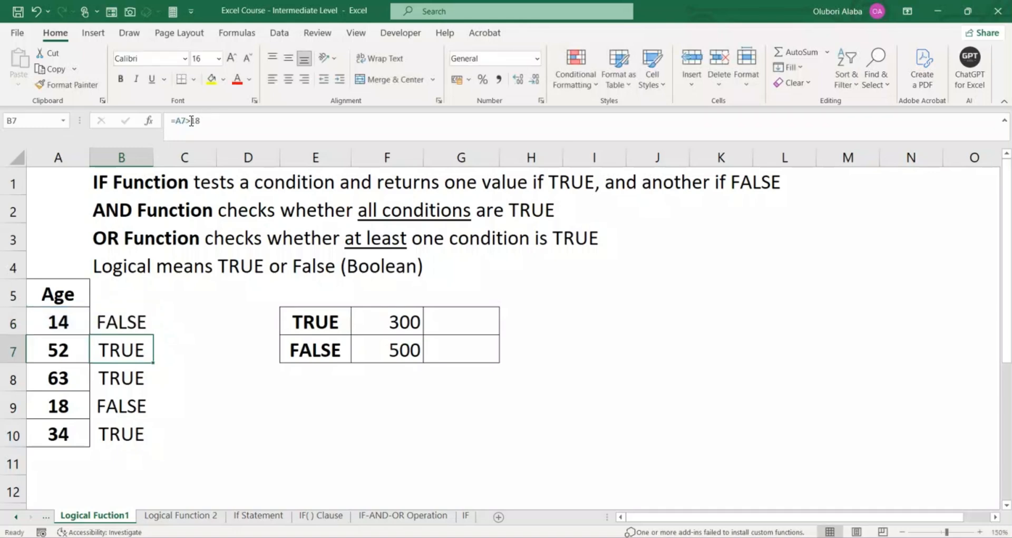
left_click(120, 318)
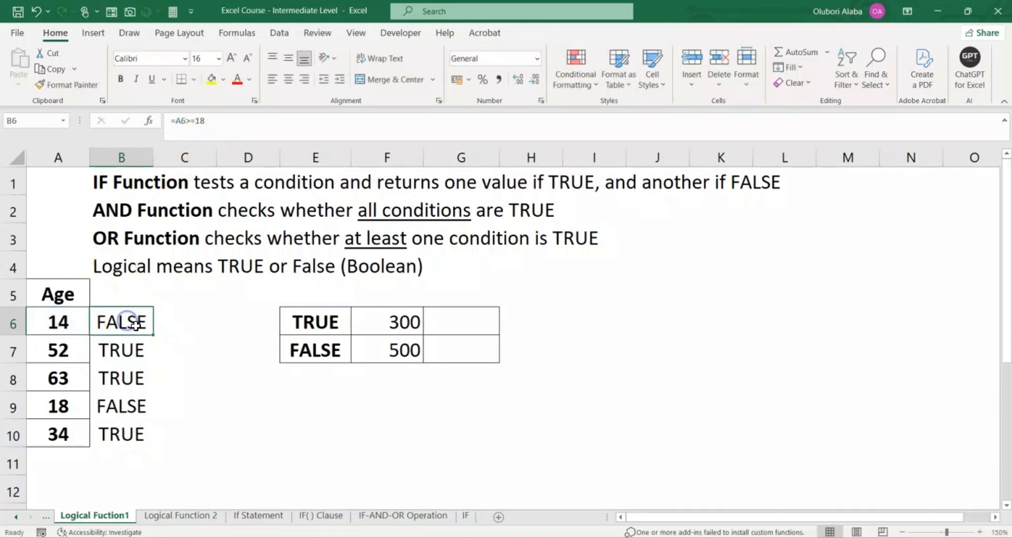
left_click_drag(151, 335, 162, 440)
left_click(60, 405)
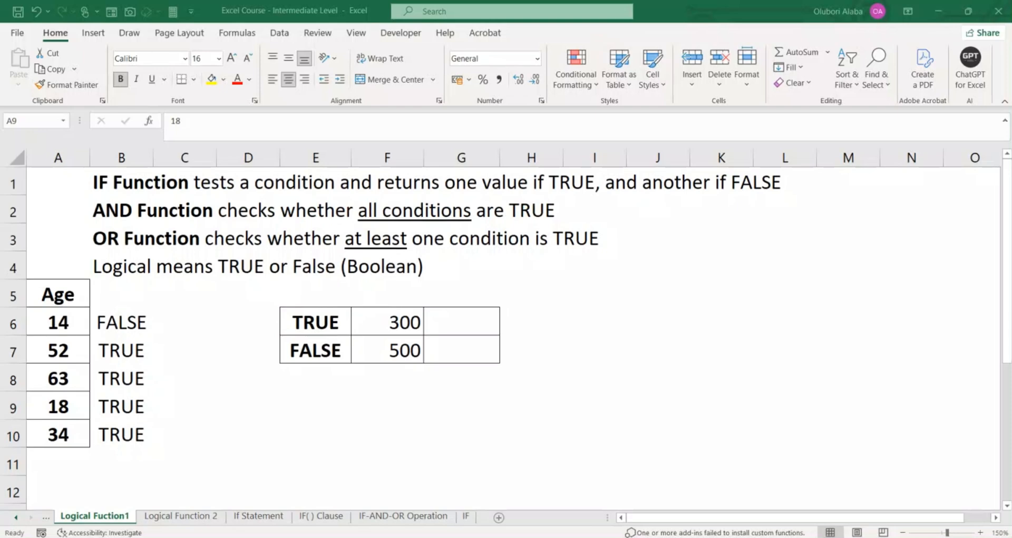
mouse_move(24, 389)
left_mouse_down()
mouse_move(122, 426)
mouse_move(160, 422)
left_mouse_up()
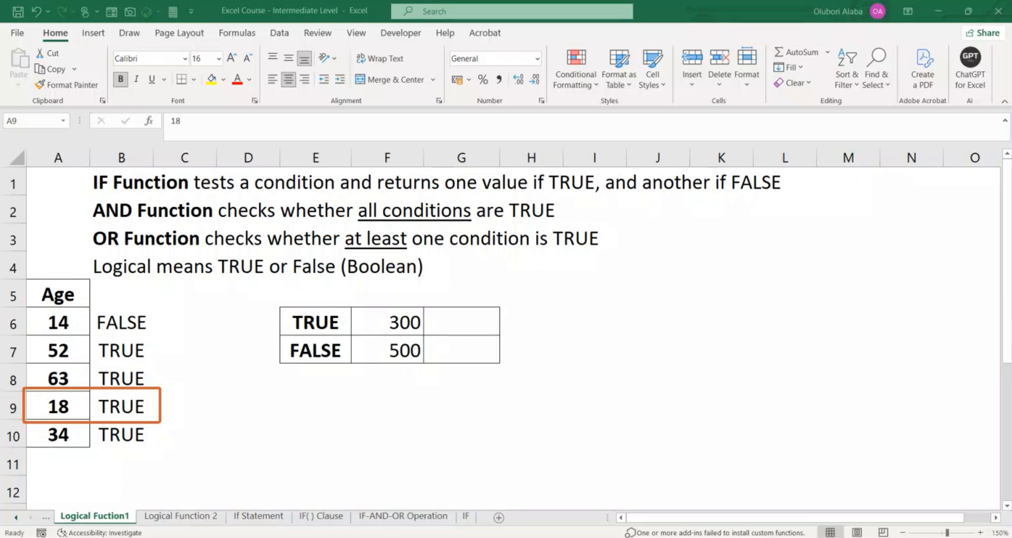
key("Escape")
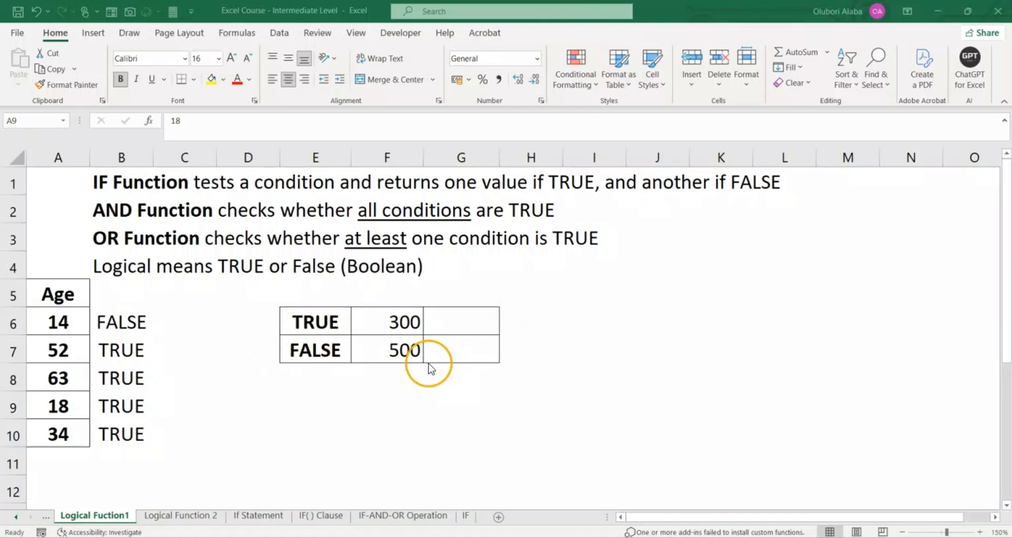
- Enter the formula =E6*F6 in cell G6 to multiply the TRUE value by 300
left_click(454, 321)
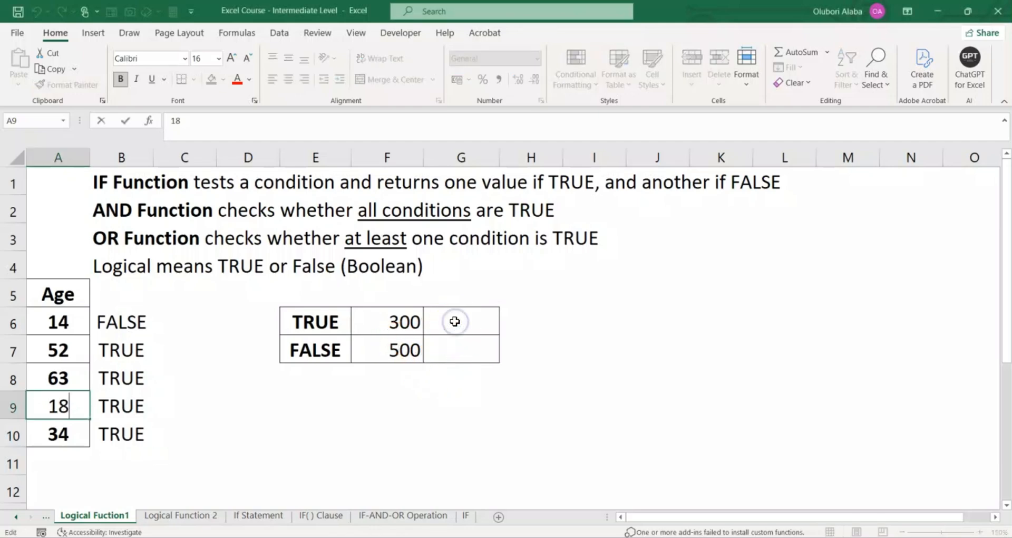
type("=")
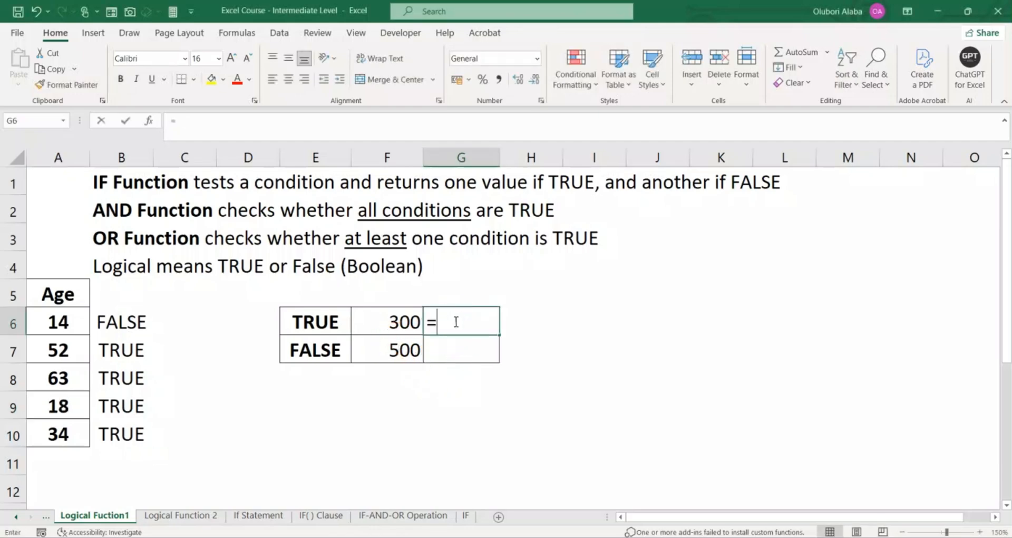
left_click(335, 327)
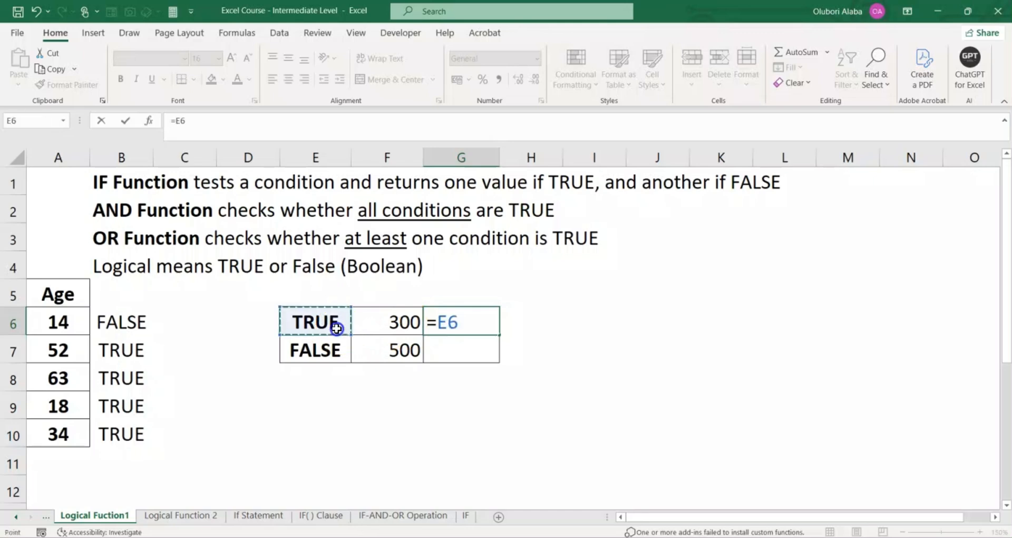
type("*")
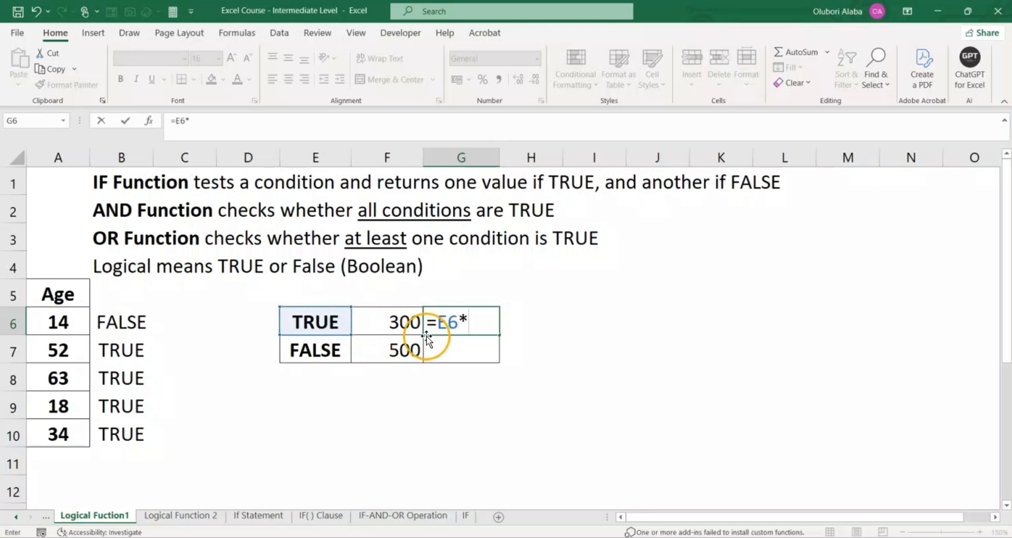
left_click(365, 310)
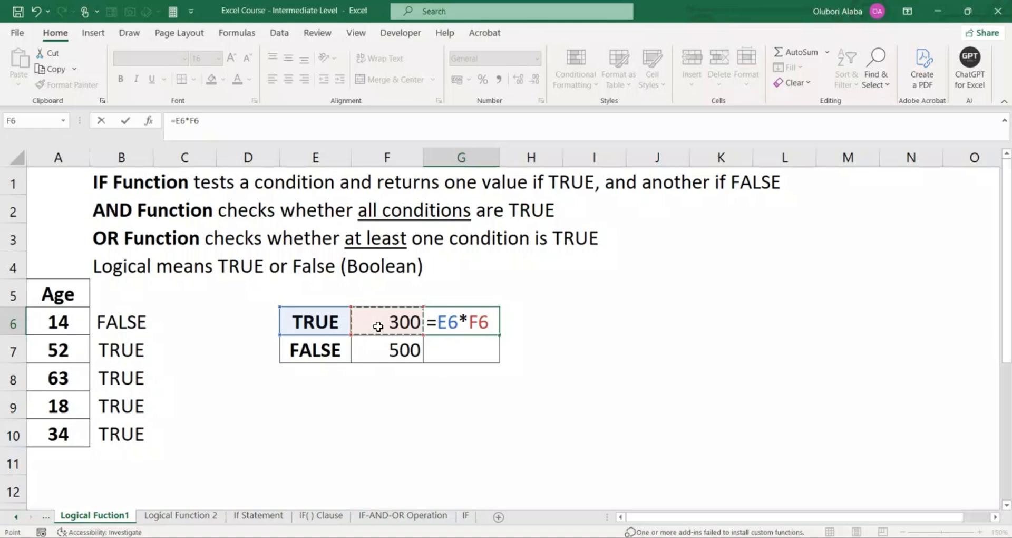
key("Return")
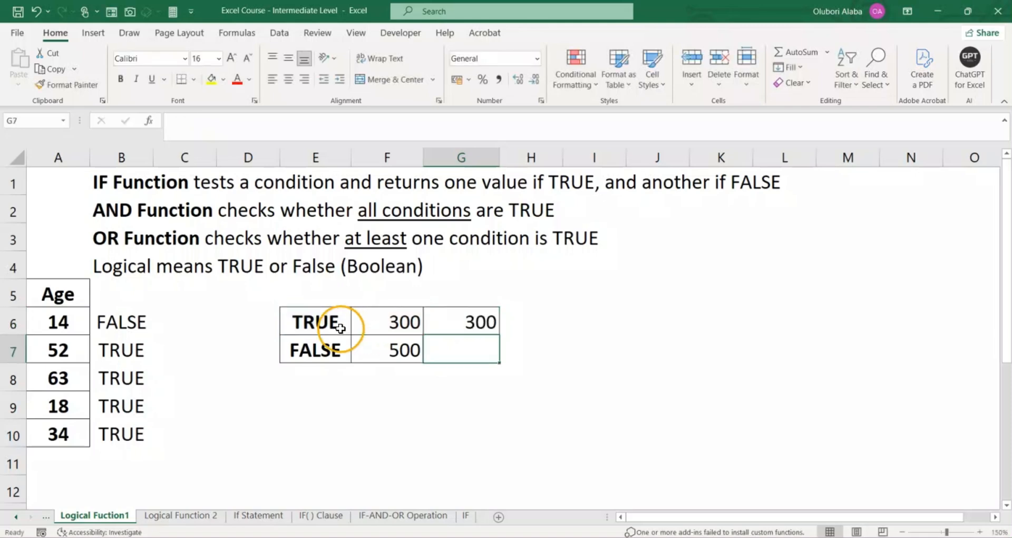
- Copy the multiplication formula from G6 down to G7 and inspect the FALSE row's cells
left_click(316, 323)
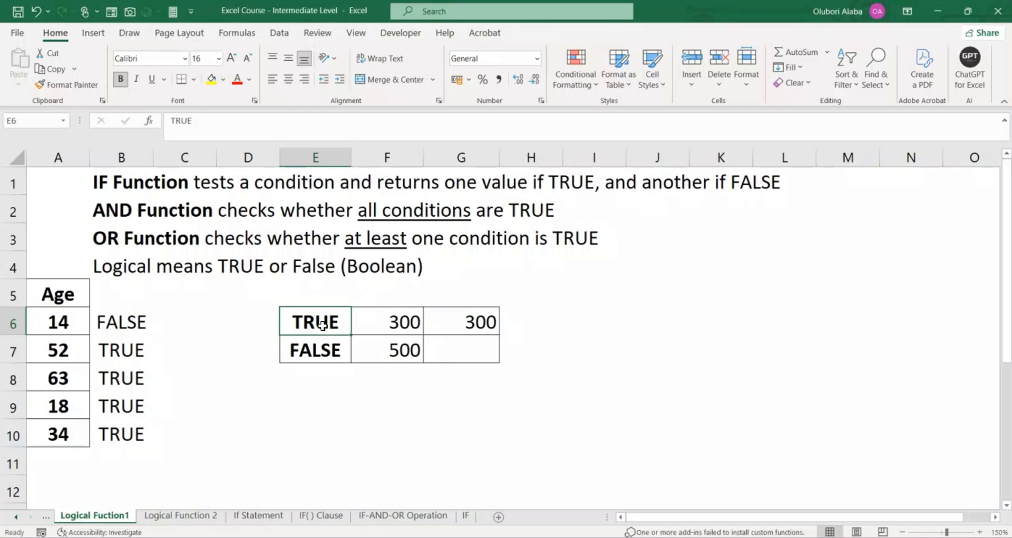
left_click(316, 354)
left_click(468, 322)
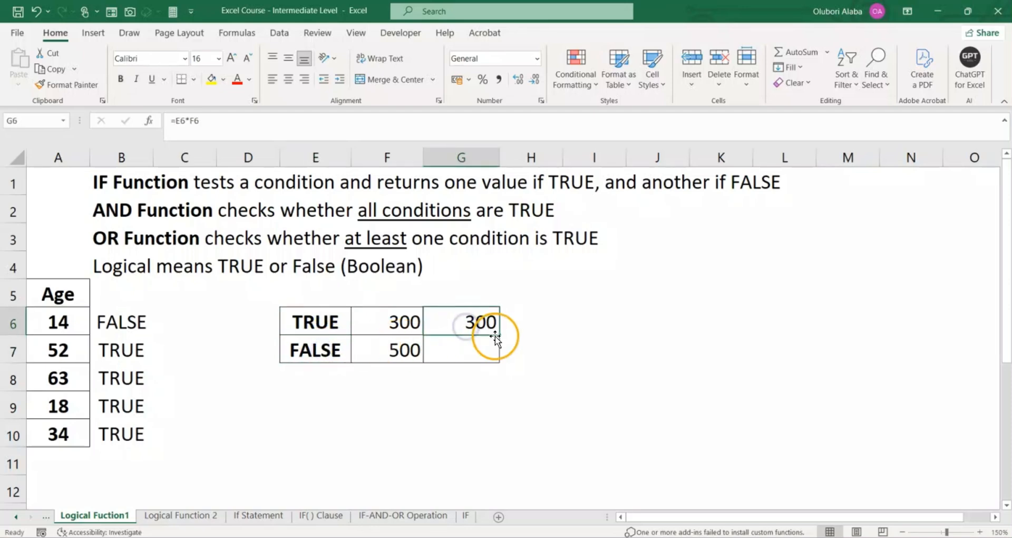
left_click_drag(498, 335, 499, 363)
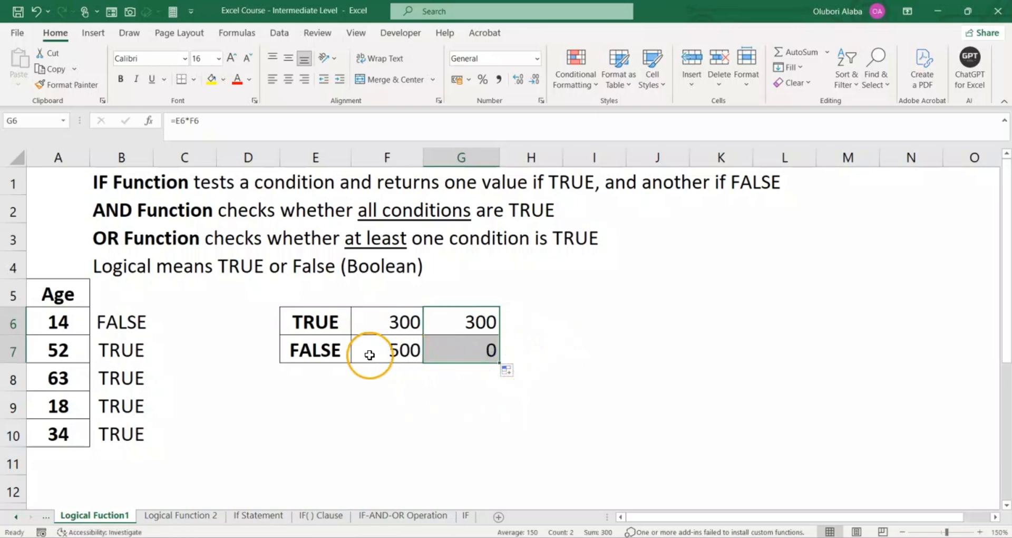
left_click(304, 355)
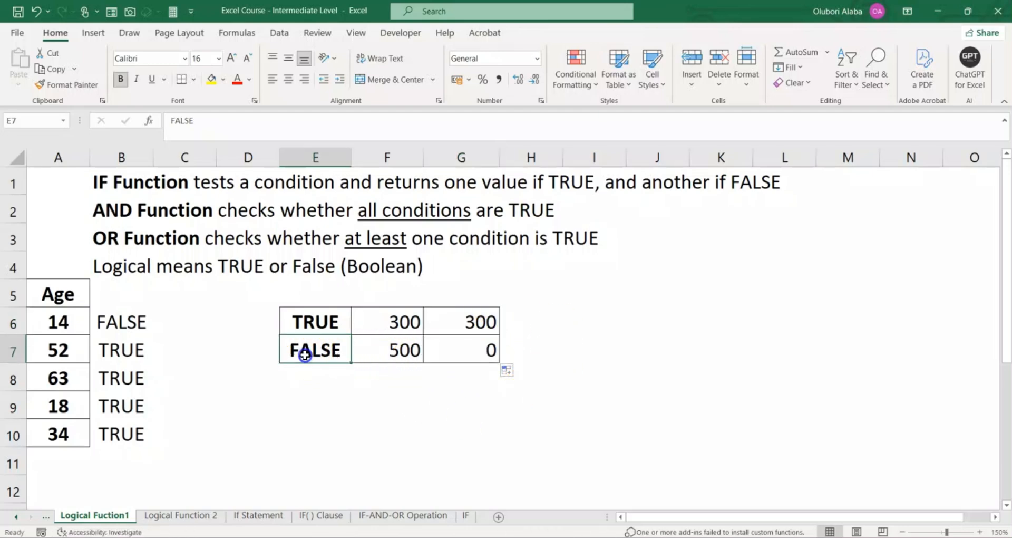
left_click(363, 355)
left_click(476, 355)
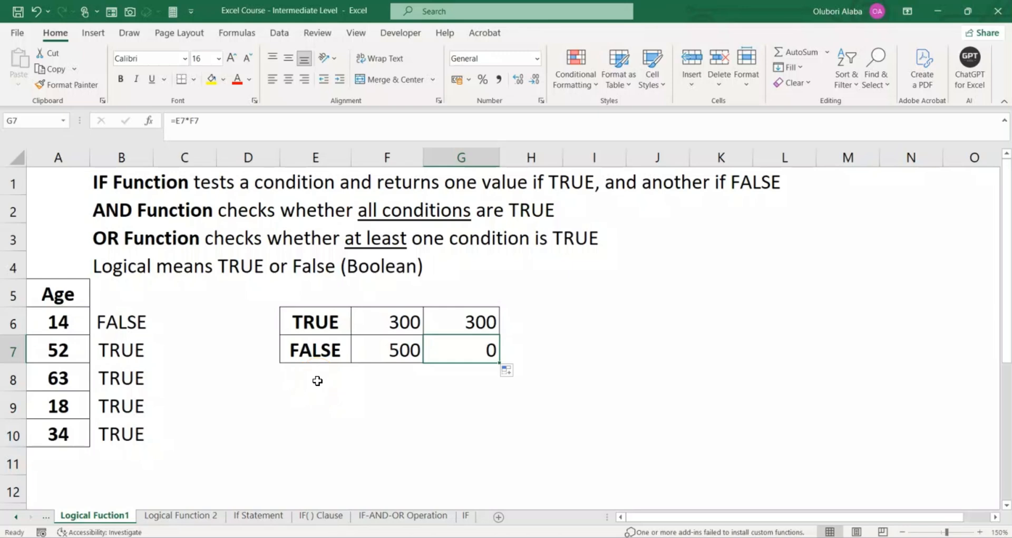
- Open the Logical Function 2 sheet and enlarge it to 190% with the Using IF Function table in view
left_click(165, 516)
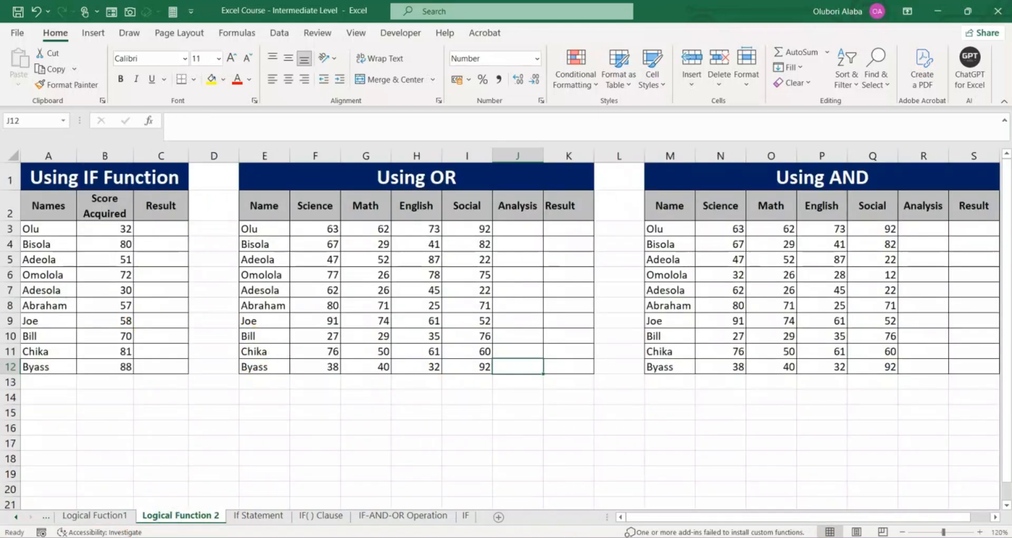
left_click(979, 531)
left_click(979, 531)
left_click(979, 531)
left_click(980, 532)
left_click(980, 531)
left_click(980, 531)
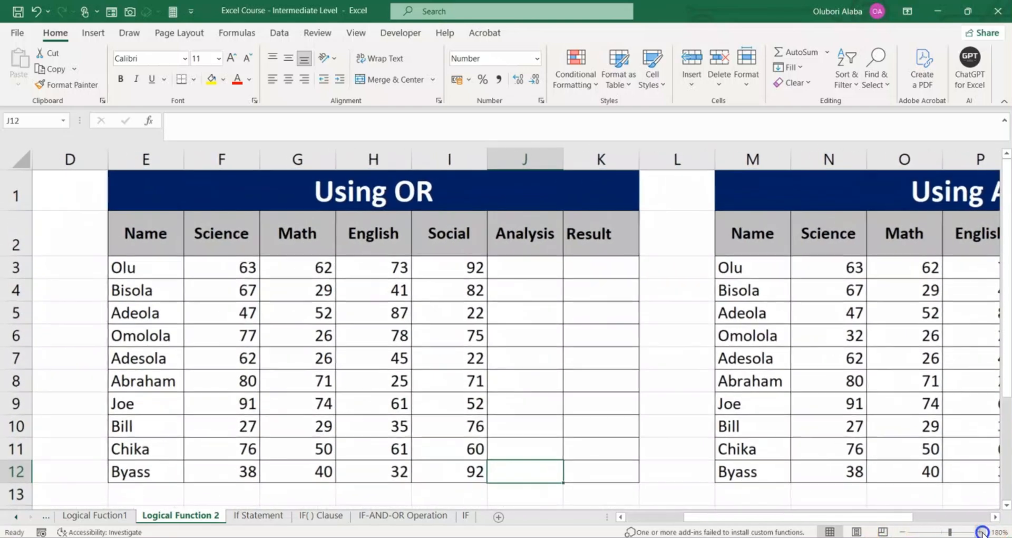
left_click(979, 531)
left_click_drag(895, 518, 774, 522)
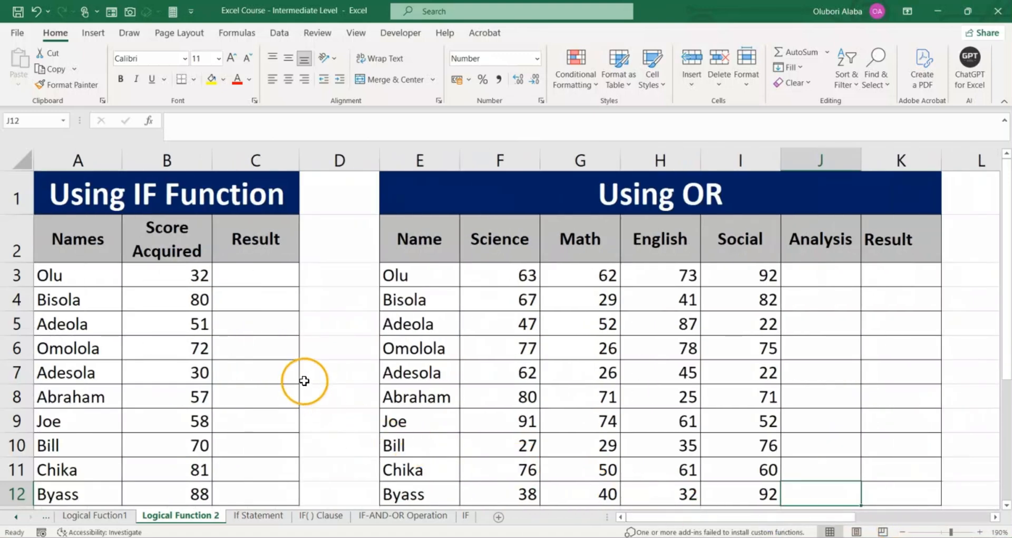
- Enter the formula =IF(B3>35,"Pass","Fail") in cell C3 of the Result column
left_click(261, 275)
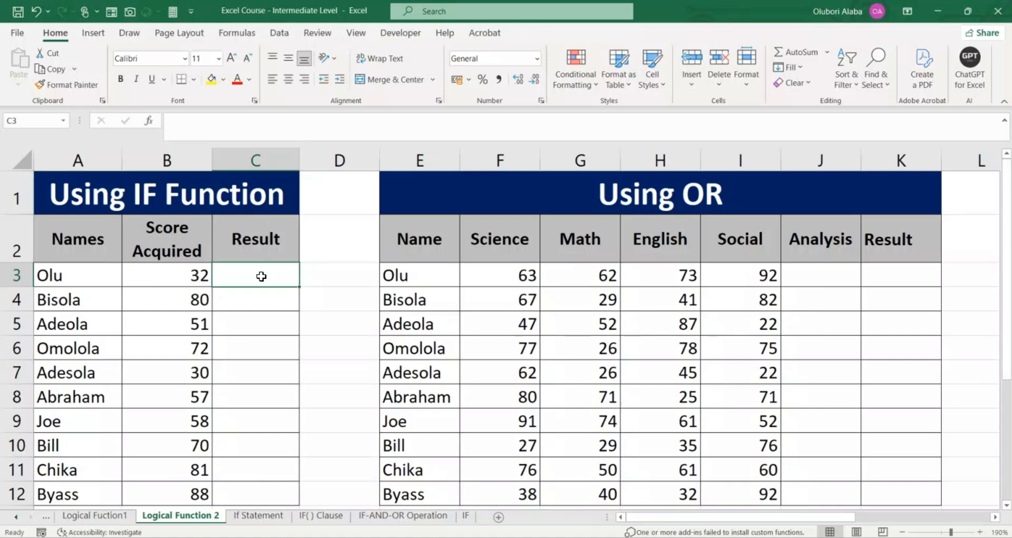
type("=if")
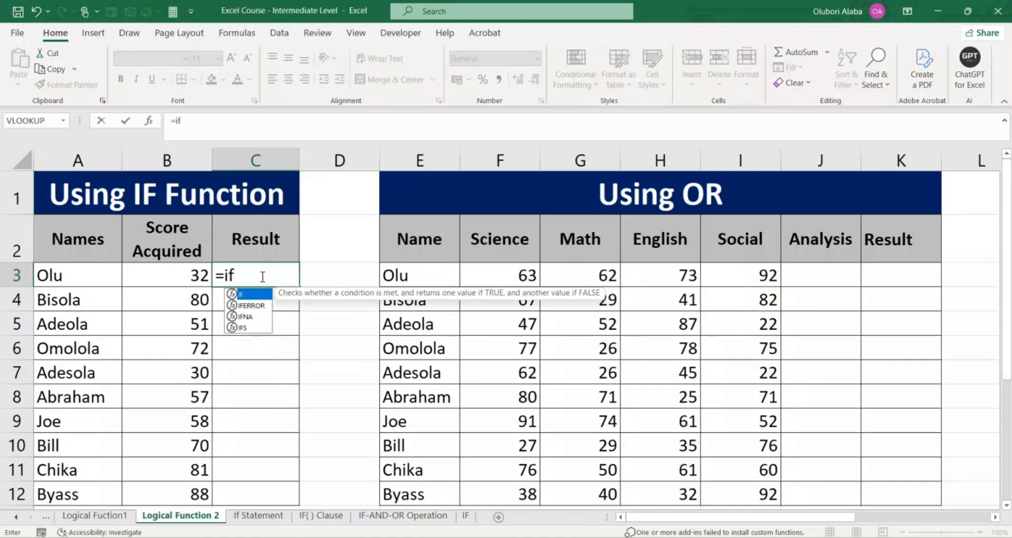
key("Tab")
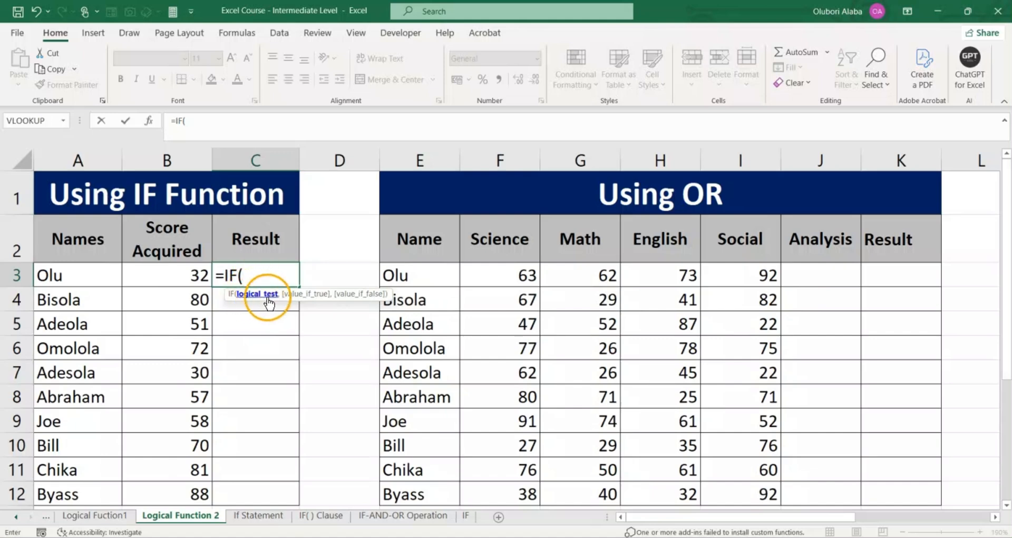
left_click(191, 276)
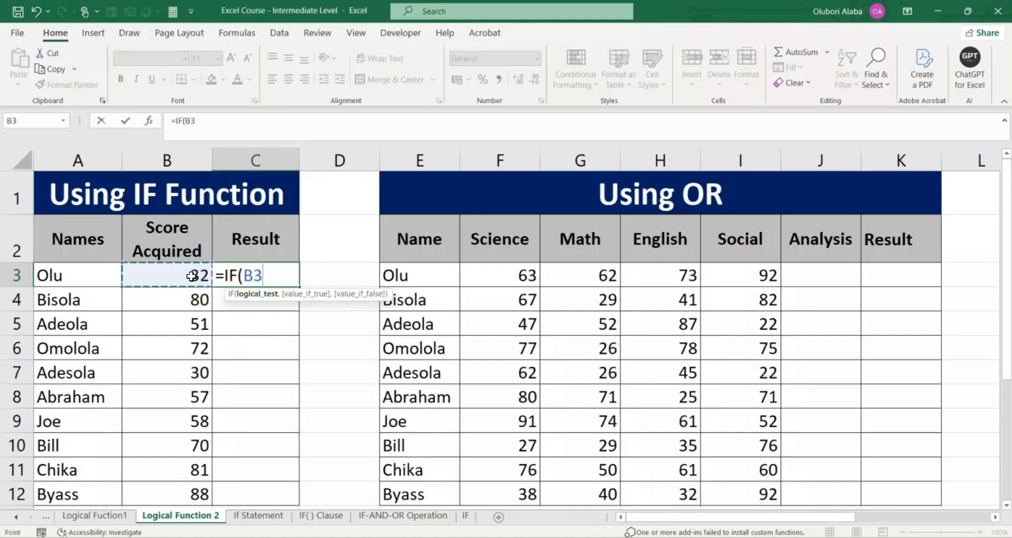
type(">")
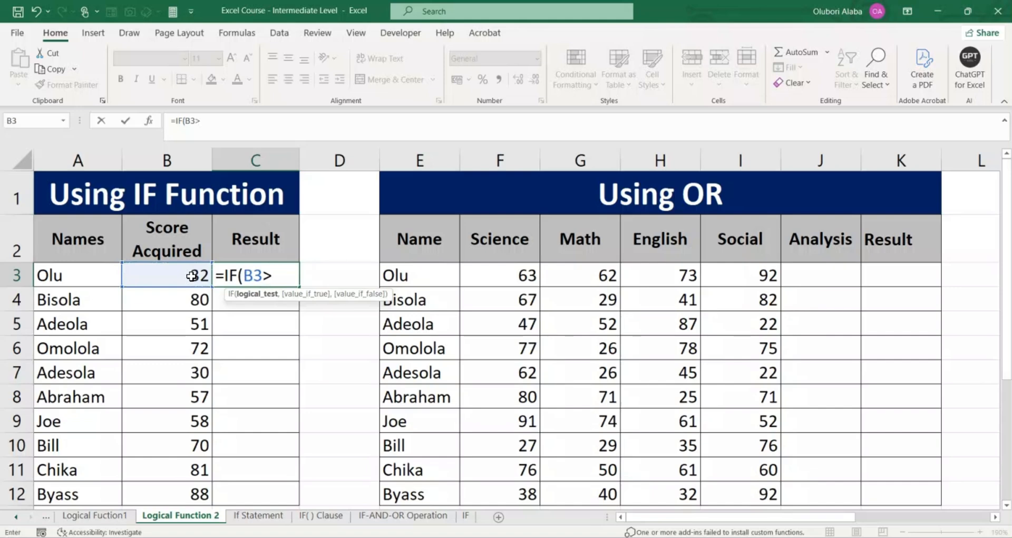
type("35,")
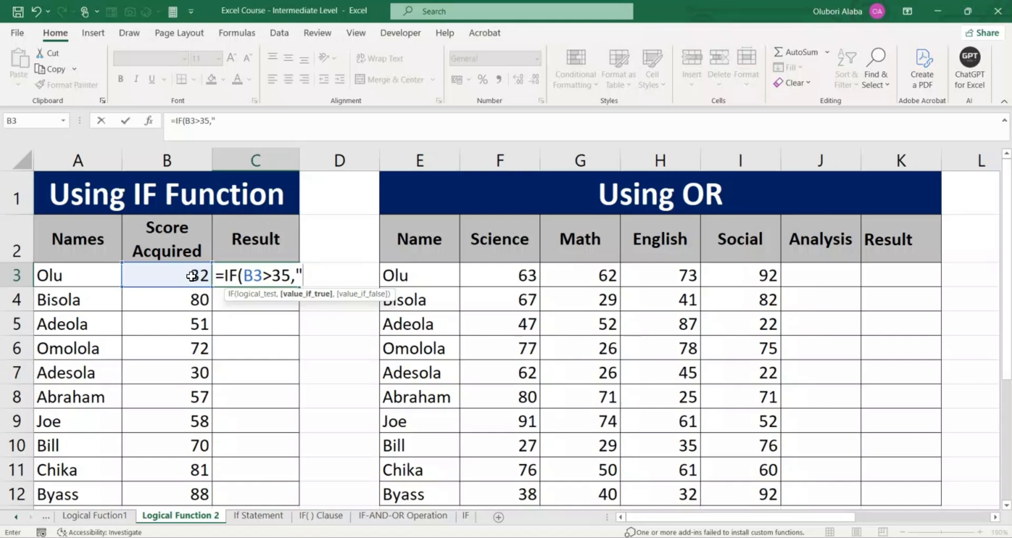
type("\"Pass")
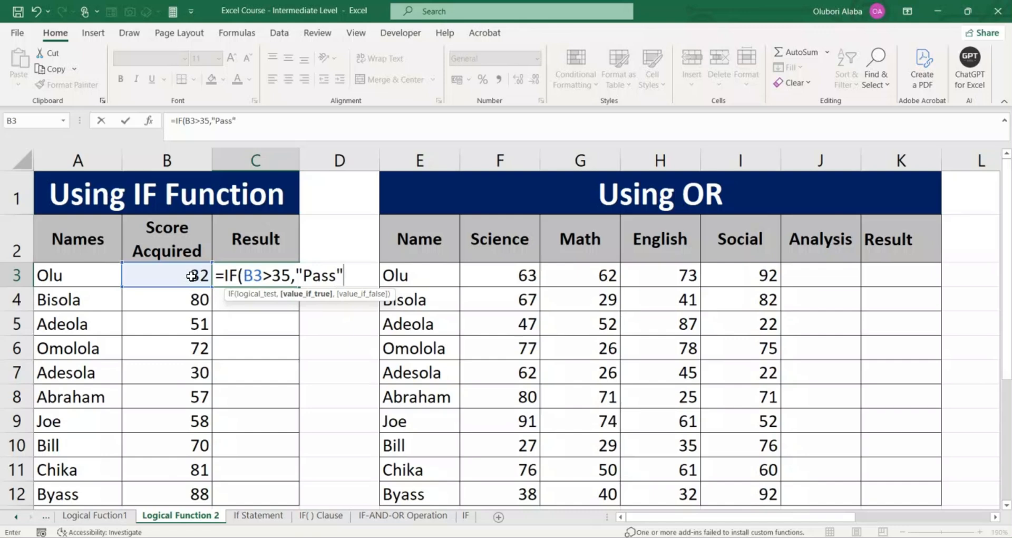
type("\",")
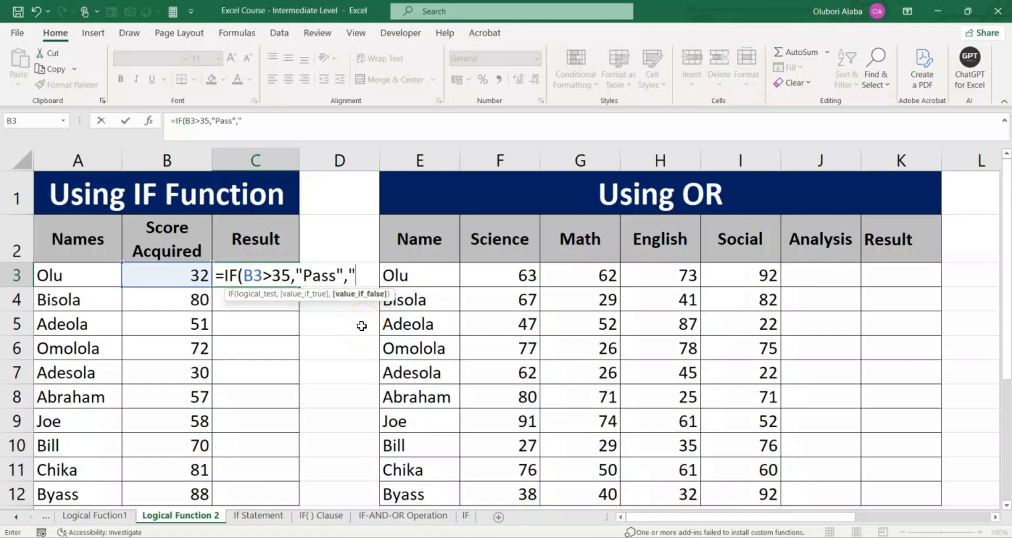
type("il")
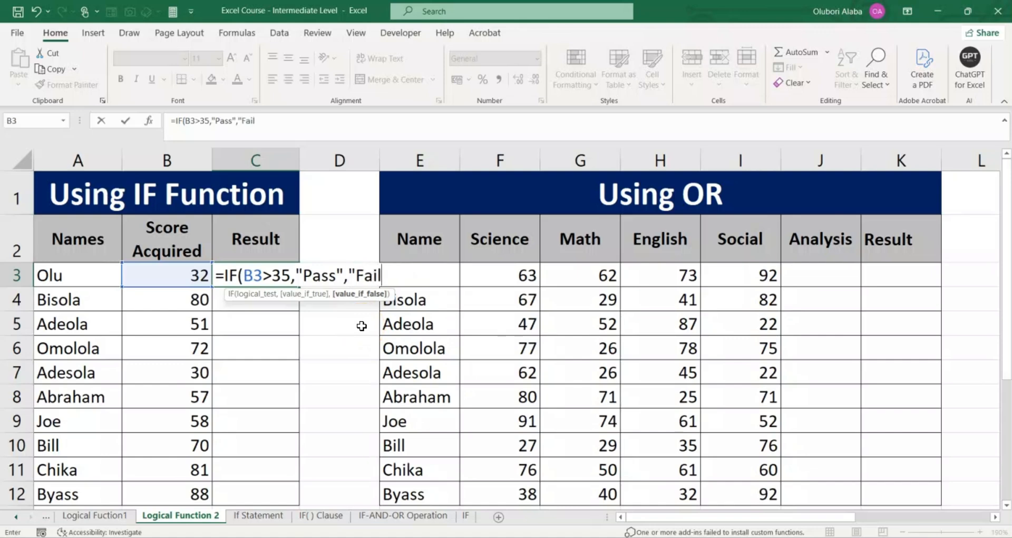
type("\")")
key("Return")
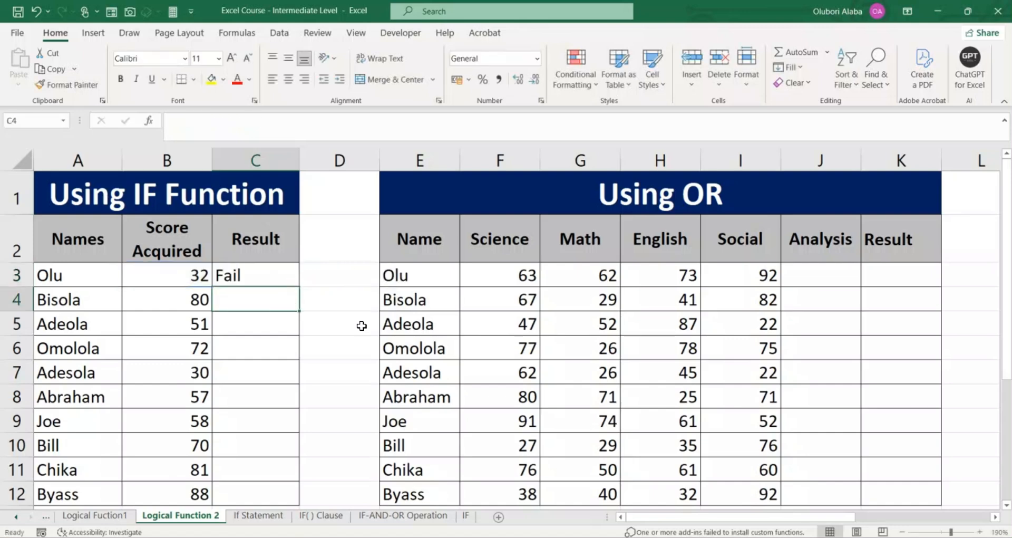
- Check the score in B3 against its result, then copy the IF formula from C3 down through C12
left_click(277, 273)
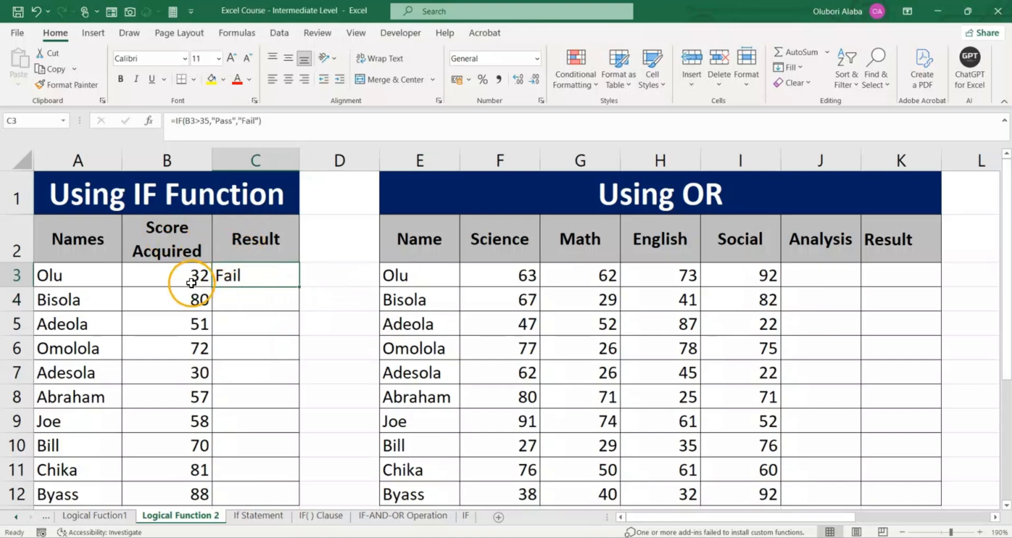
left_click(190, 283)
left_click(237, 273)
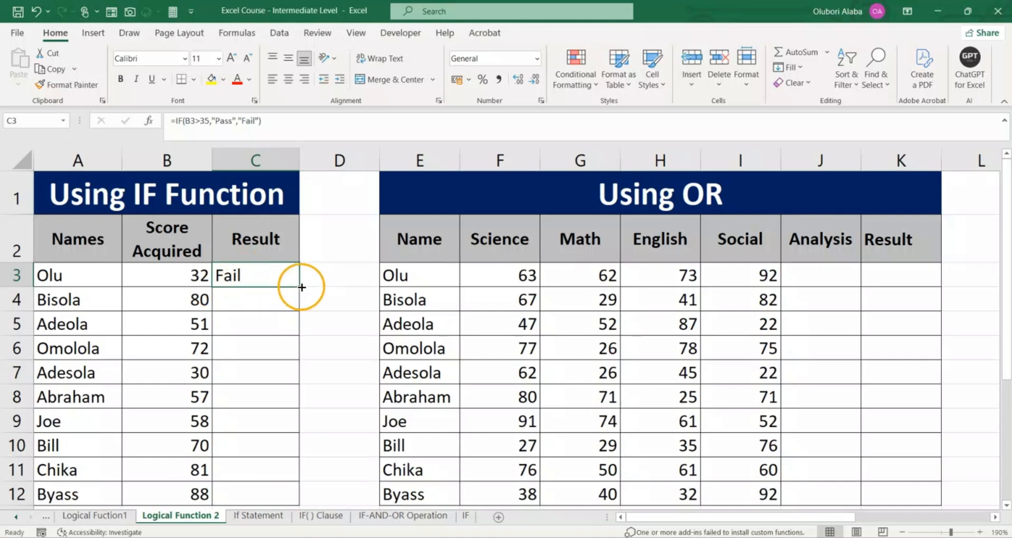
left_click_drag(300, 288, 295, 363)
scroll(309, 364, "up", 2)
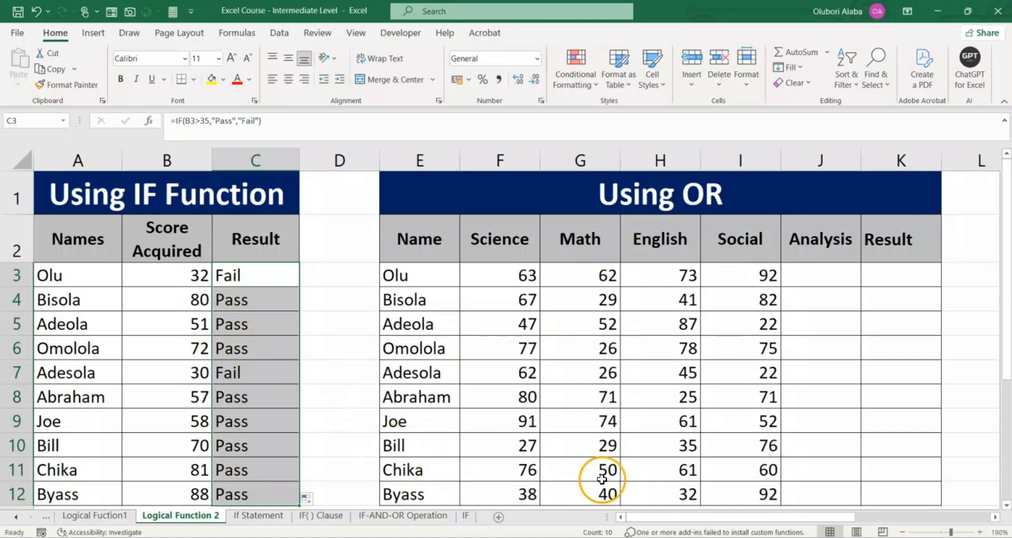
- Review the OR function definition in row 3 of the Logical Fuction1 sheet
left_click_drag(653, 518, 699, 519)
left_click(98, 520)
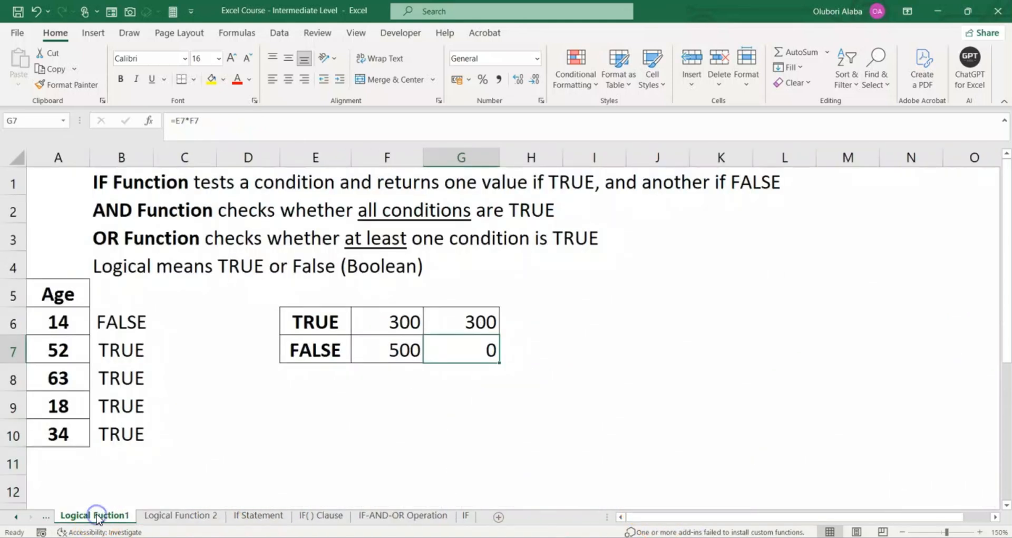
left_click(112, 238)
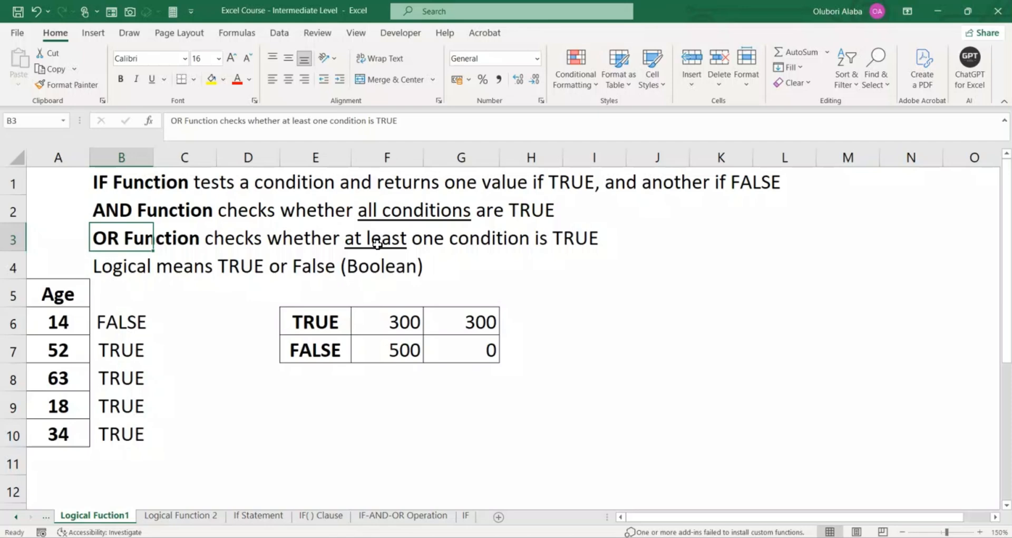
- Enter the formula =OR(F3>35,G3>35,H3>35,I3>35) in cell J3 of the Using OR table's Analysis column on the Logical Function 2 sheet
left_click(202, 516)
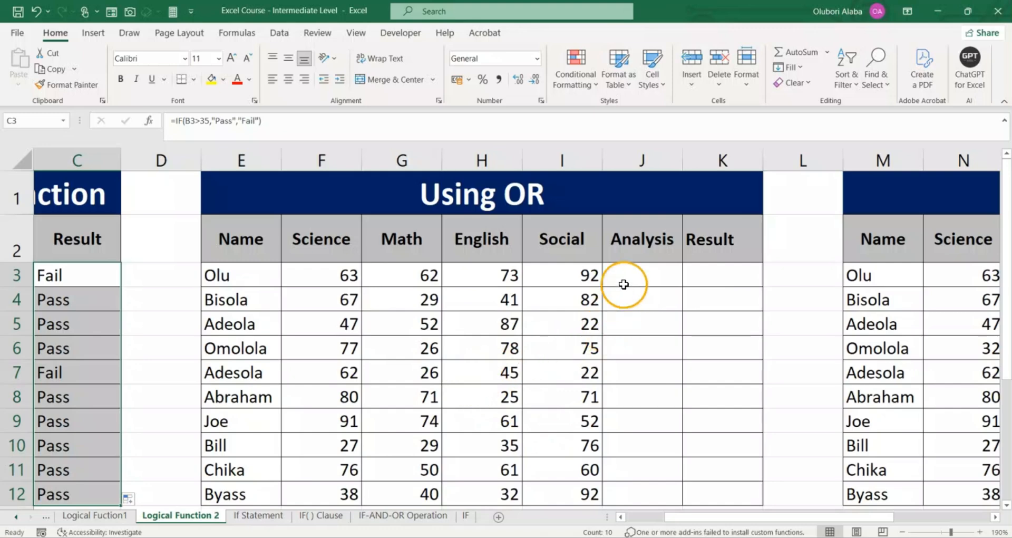
left_click(628, 267)
type("=")
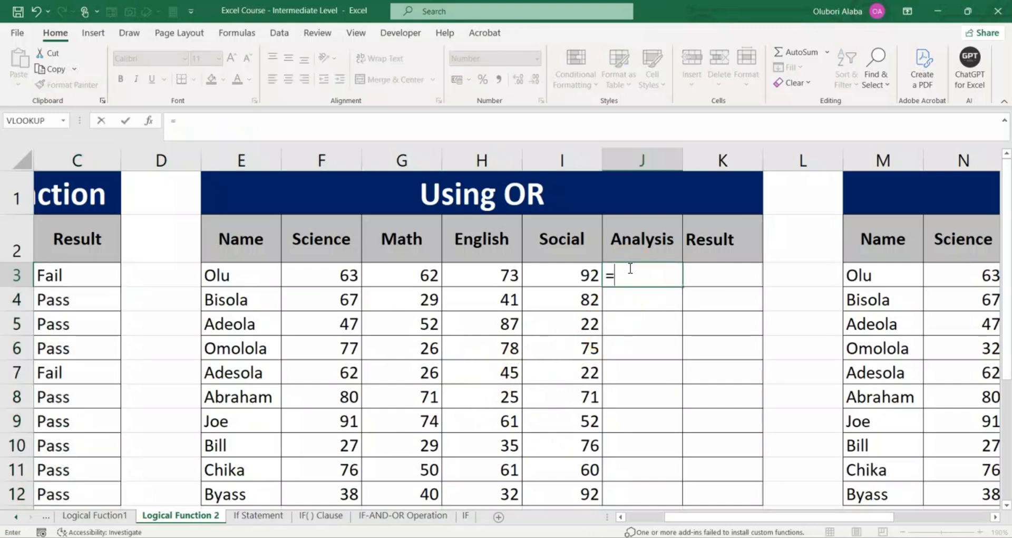
type("OR(")
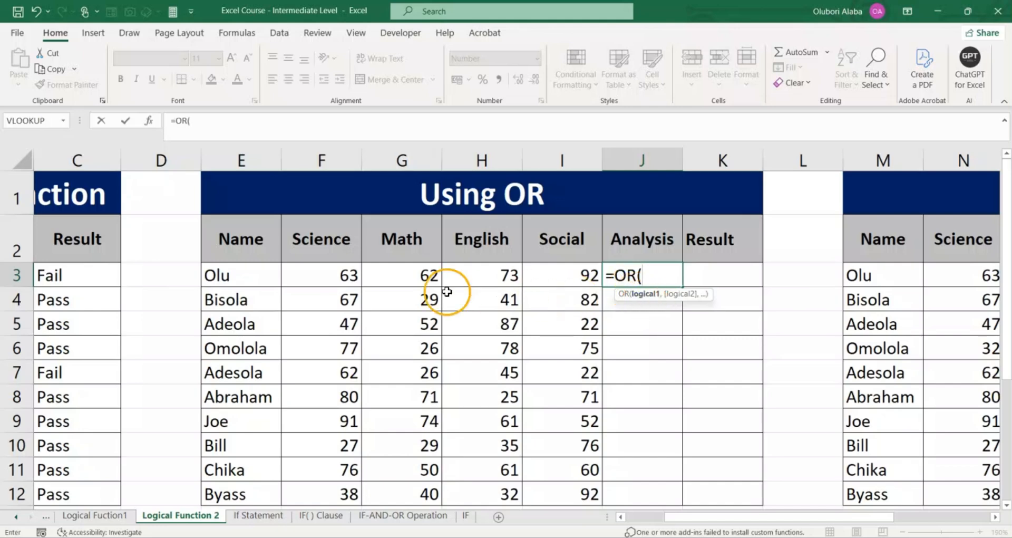
left_click(345, 278)
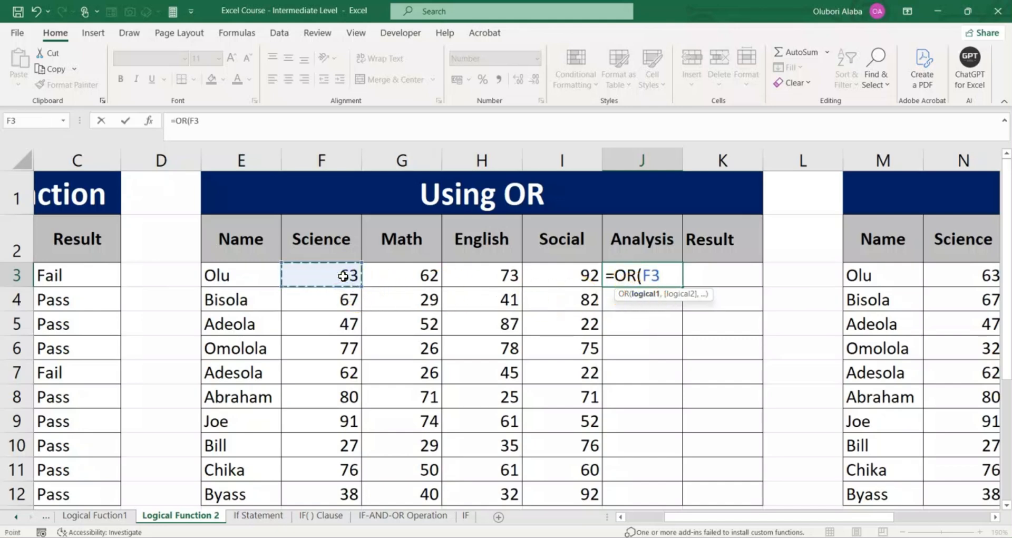
type(">3")
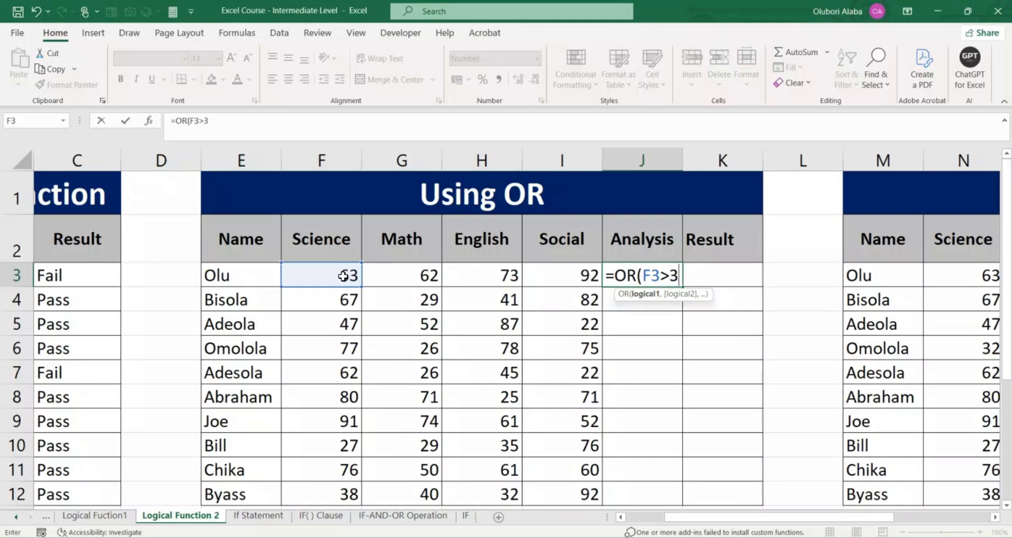
type("5,")
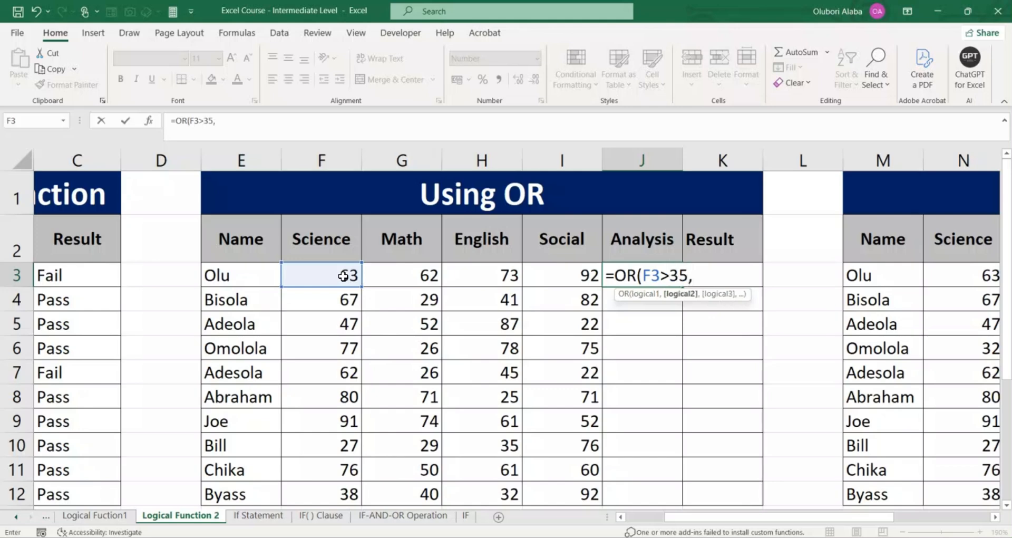
left_click(388, 278)
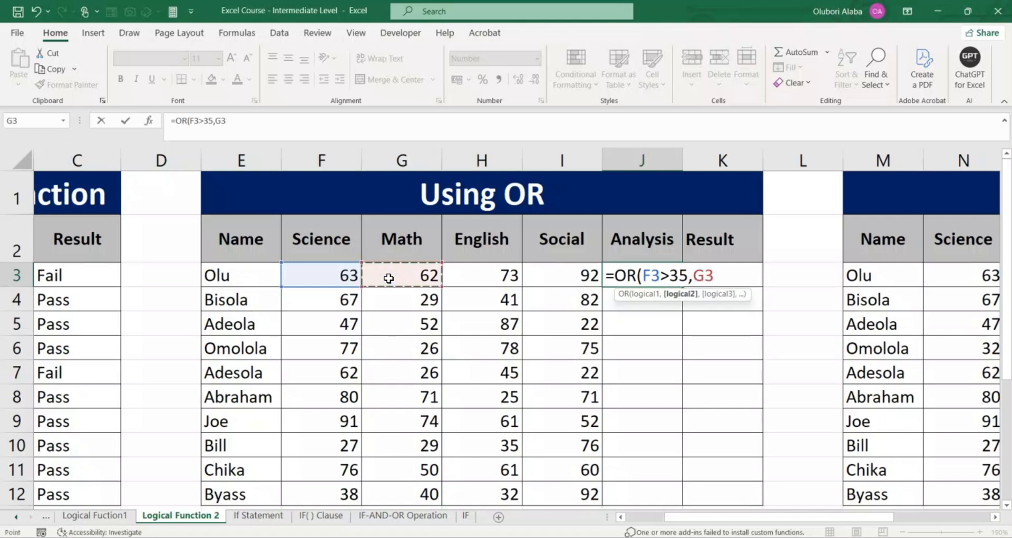
type(">35,")
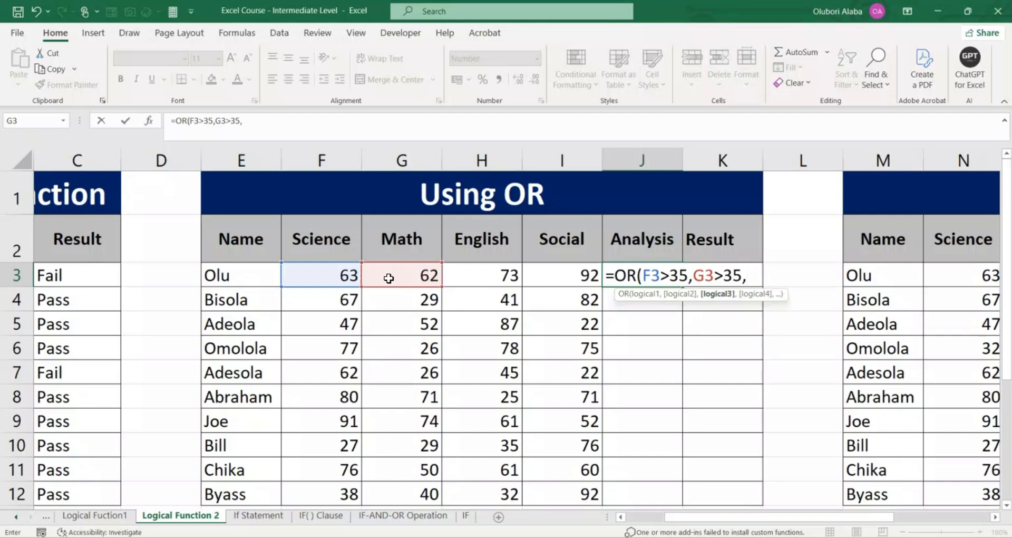
left_click(467, 276)
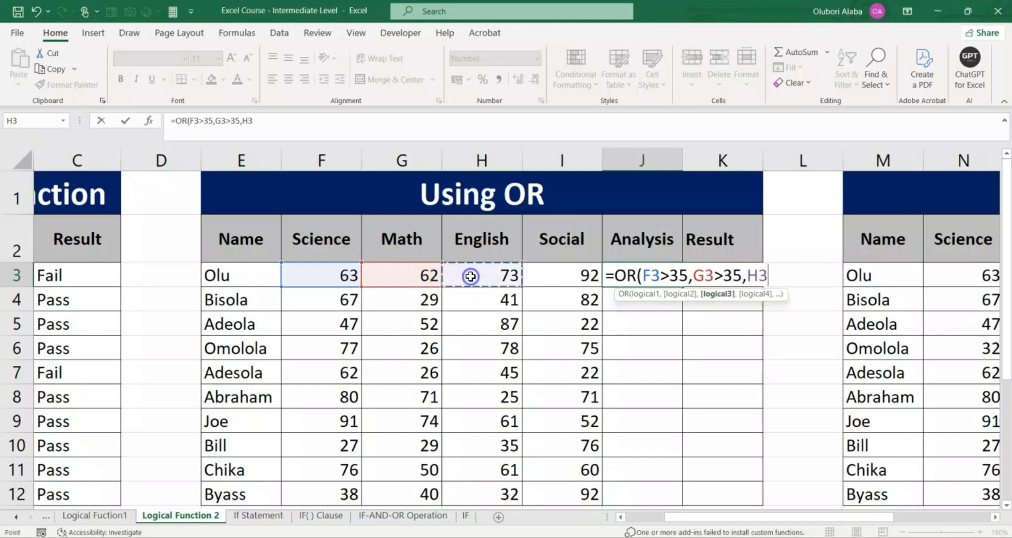
type(">35")
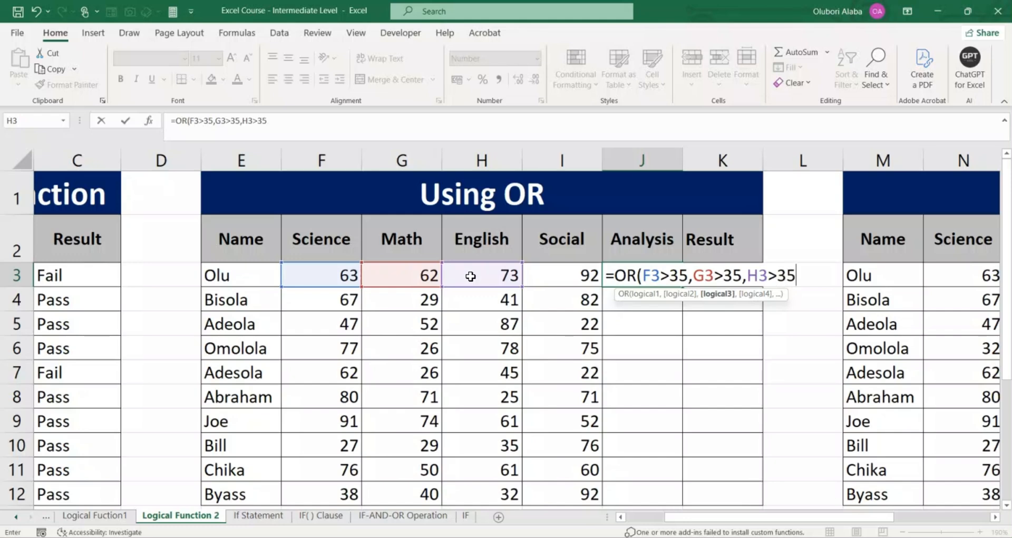
type(",")
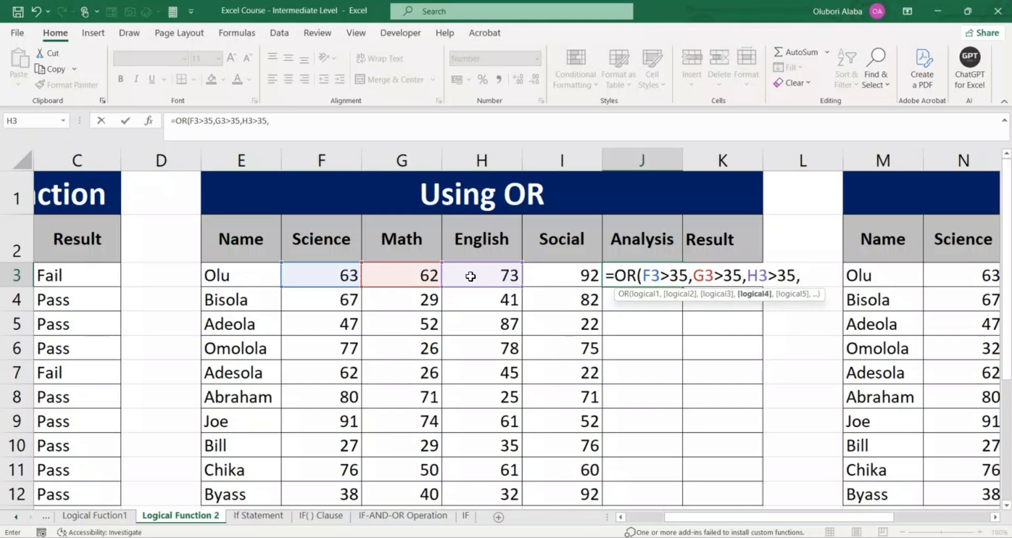
left_click(557, 275)
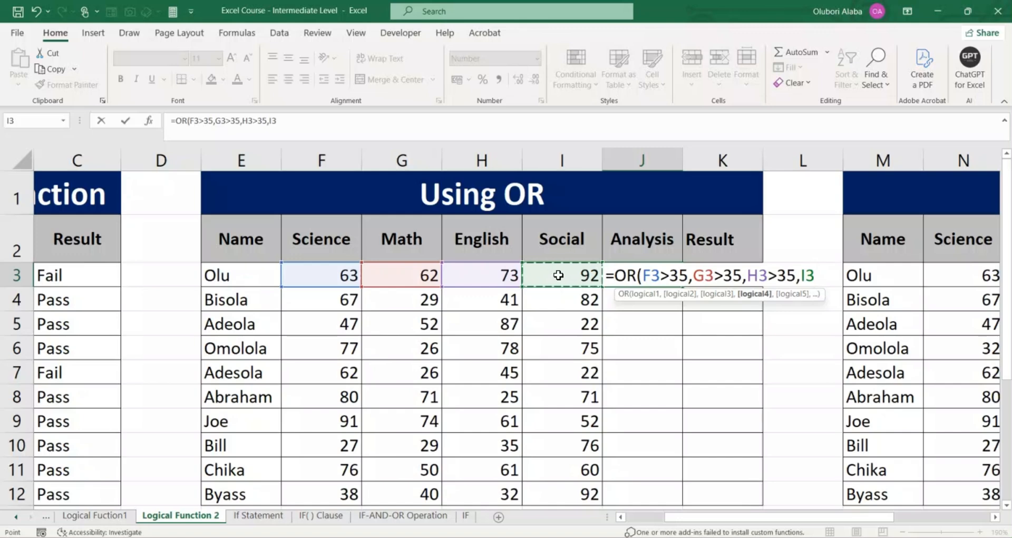
type(">3")
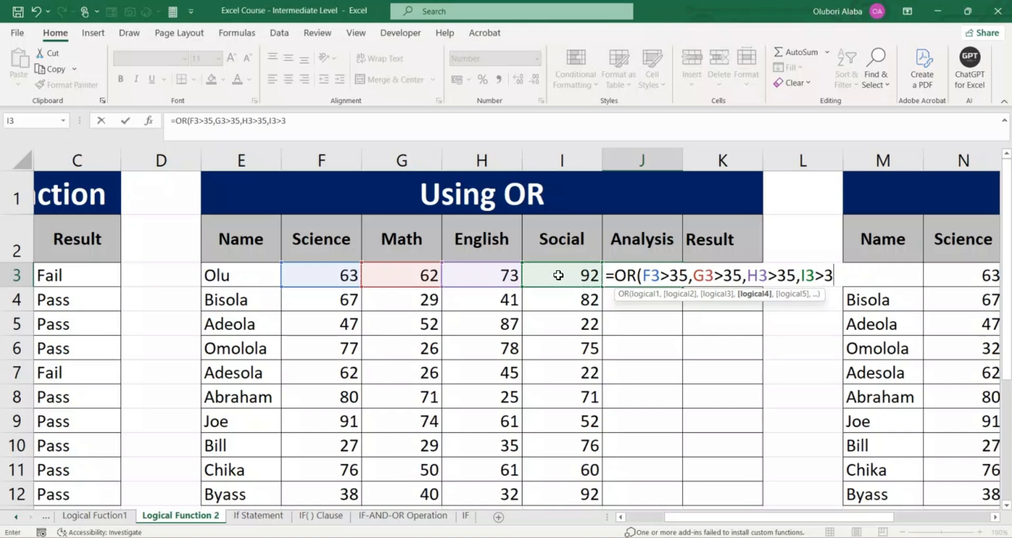
type("5)")
key("Return")
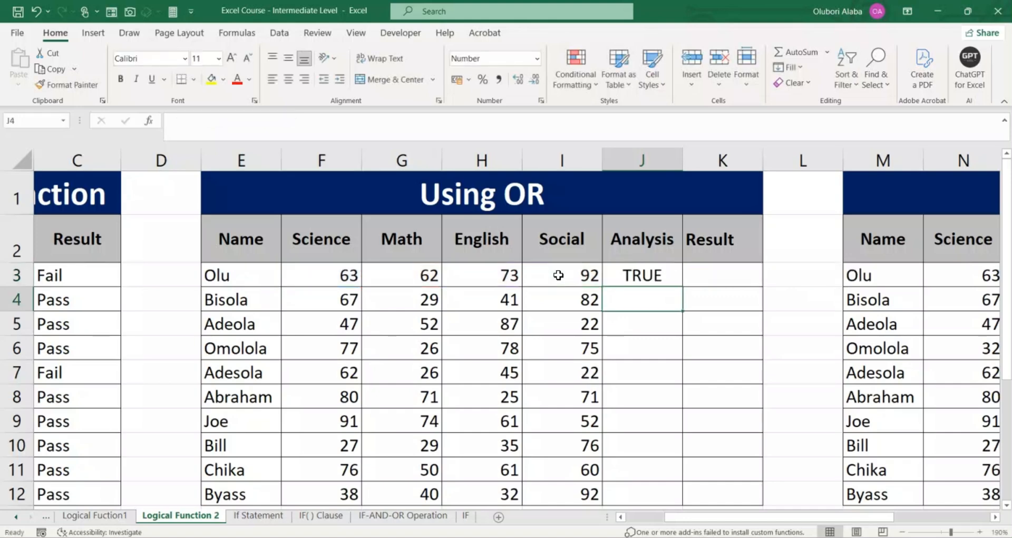
- Check the OR formula in J3 against the row's scores and copy it down through J12
left_click(633, 275)
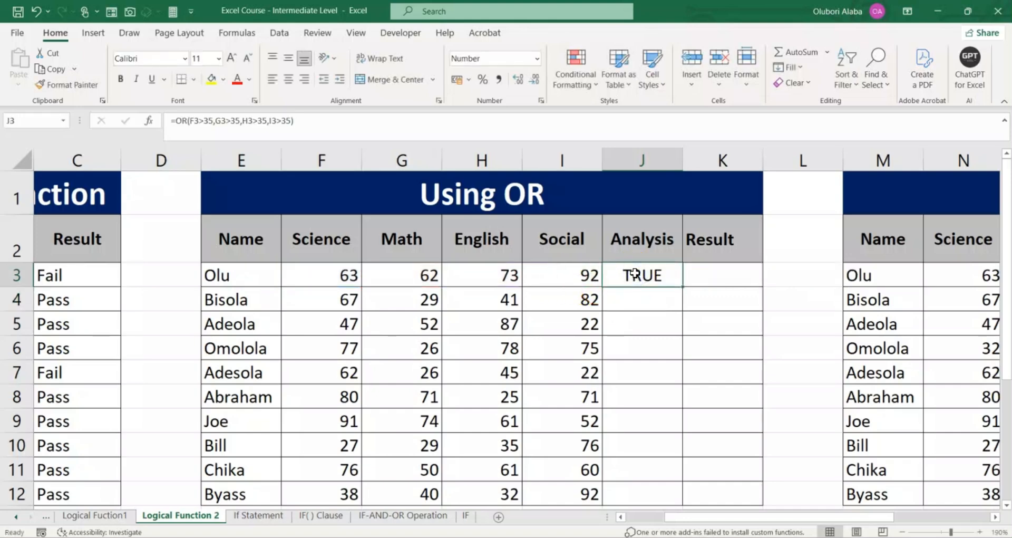
left_click(344, 278)
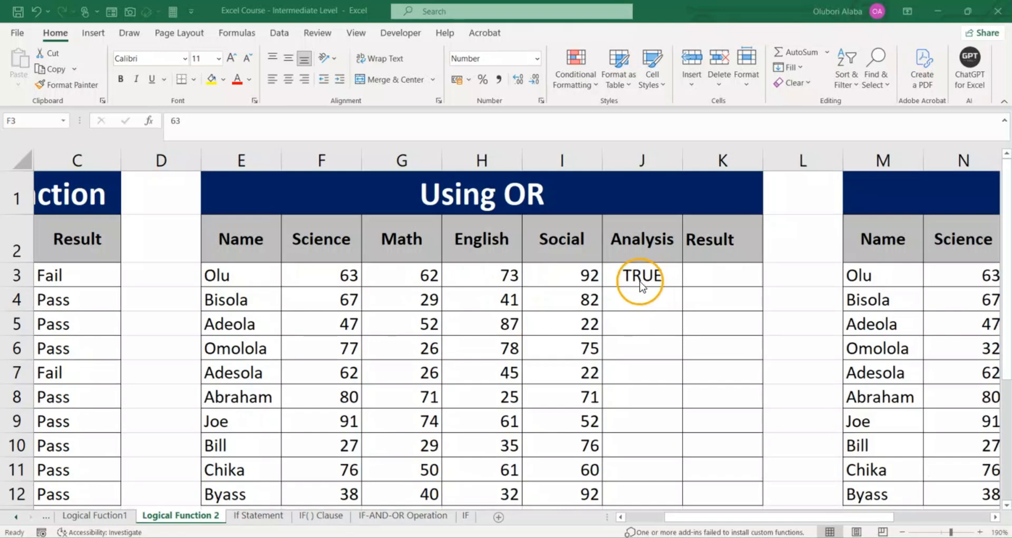
left_click(638, 280)
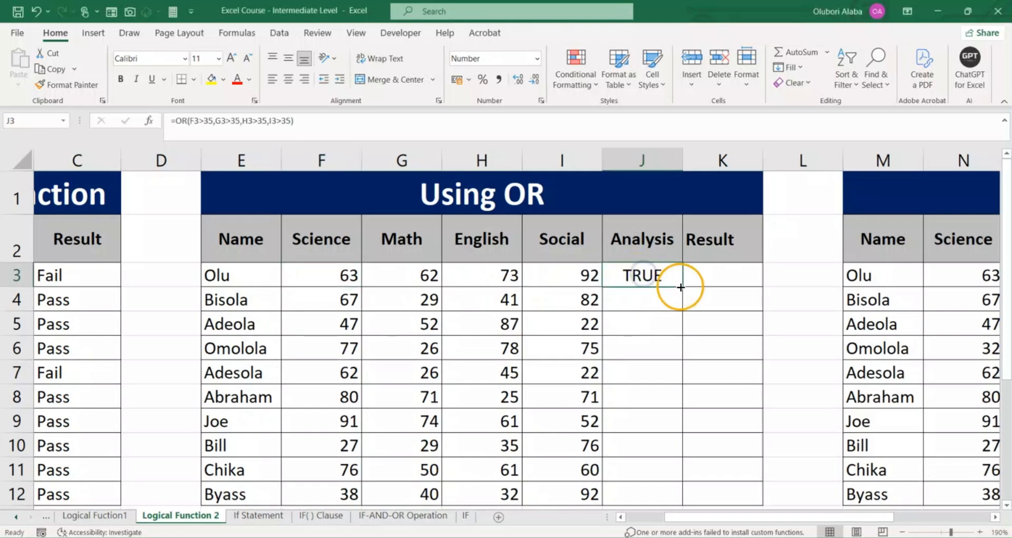
left_click_drag(680, 287, 687, 363)
scroll(686, 362, "up", 2)
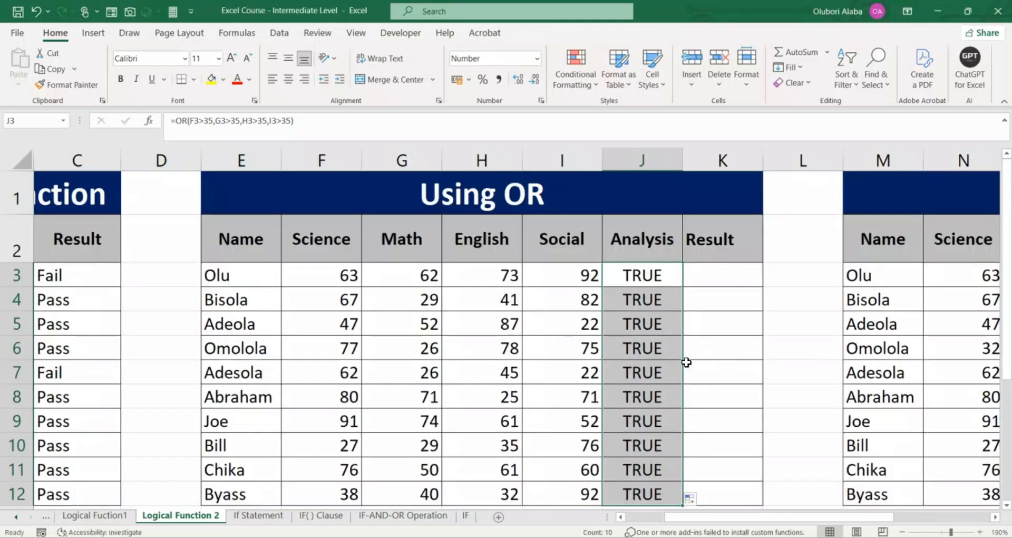
scroll(686, 361, "down", 3)
scroll(686, 362, "up", 3)
left_click(646, 350)
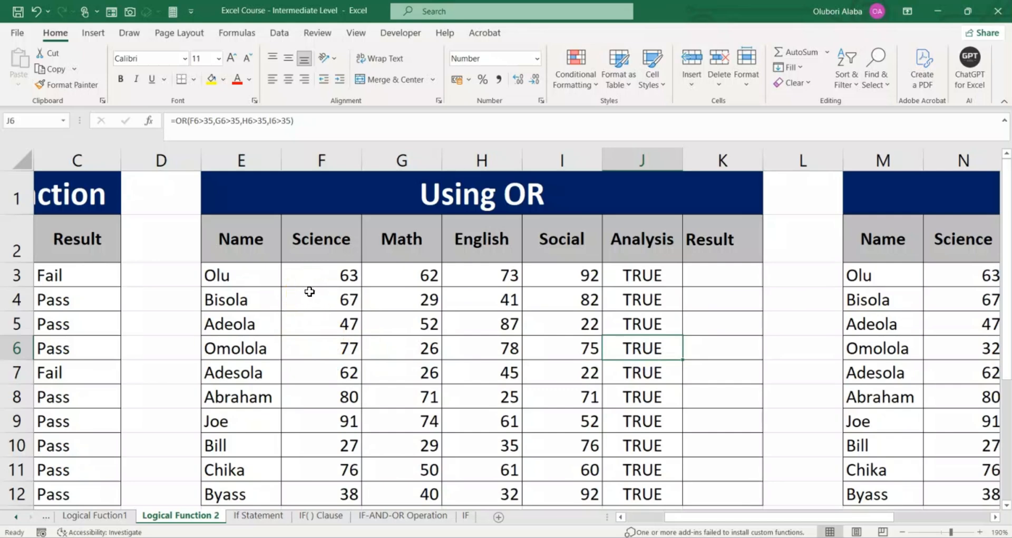
- Test the OR formula in row 3 by setting Science to 12, Math to 30, English to 25 and Social to 20
left_click(333, 279)
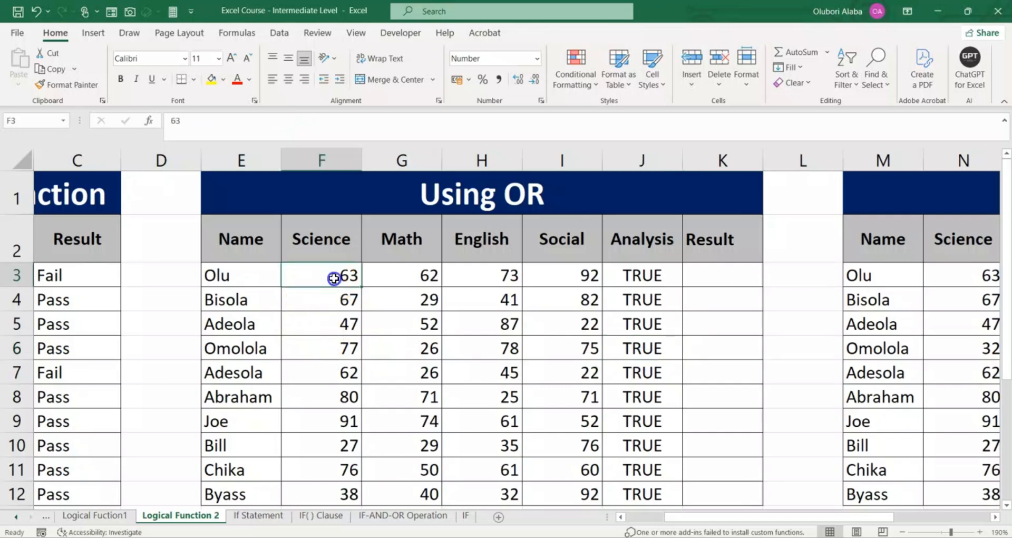
type("12")
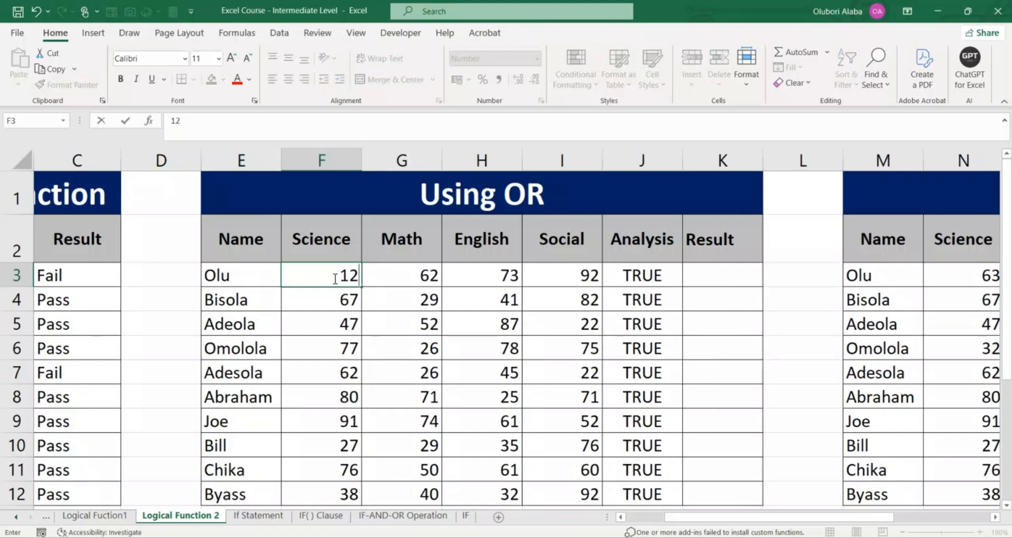
key("Tab")
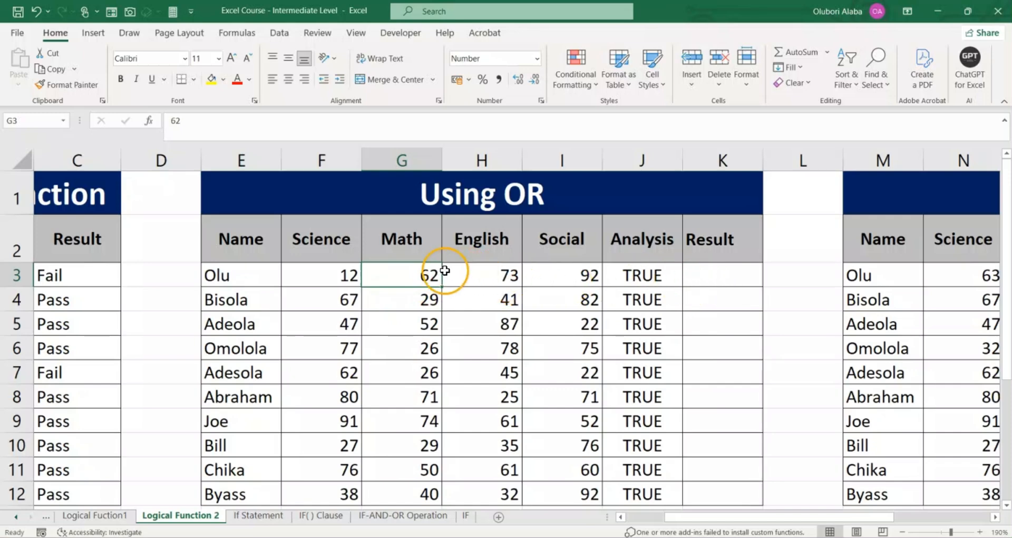
type("30")
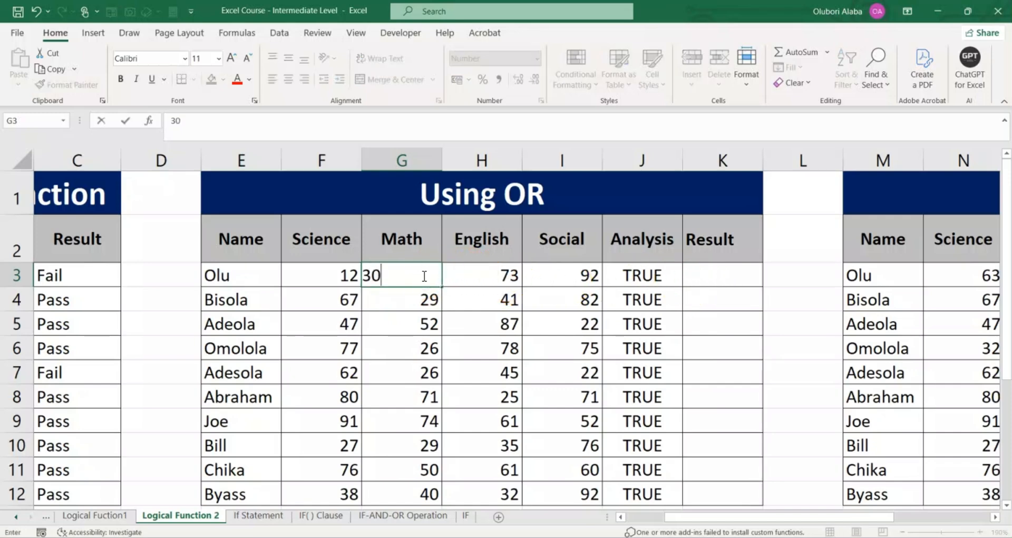
key("Tab")
type("25")
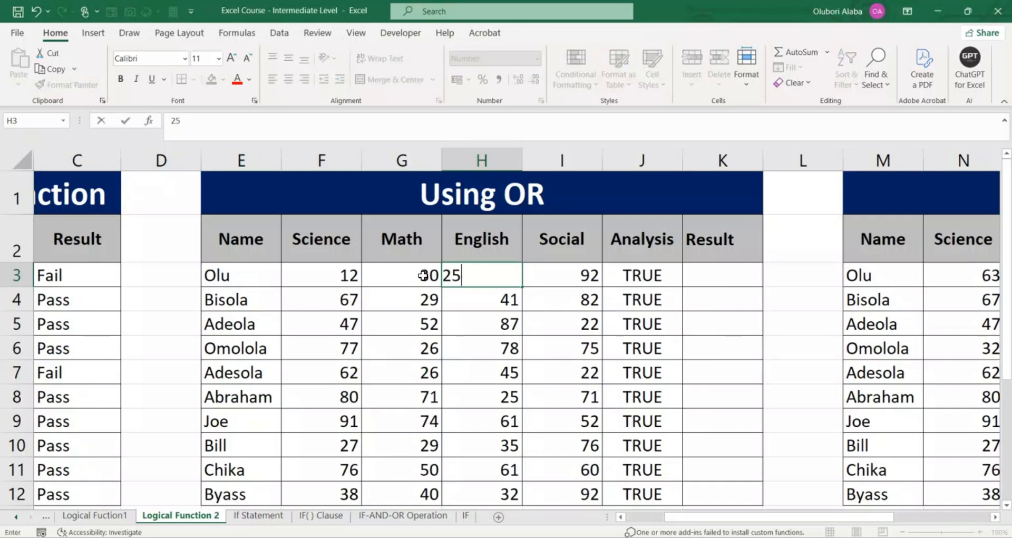
key("Tab")
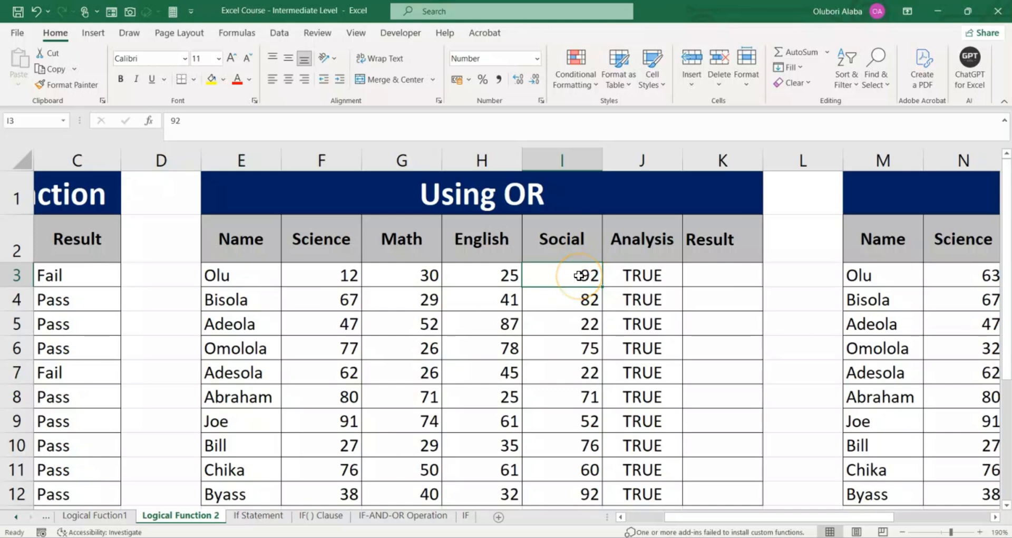
type("20")
key("Tab")
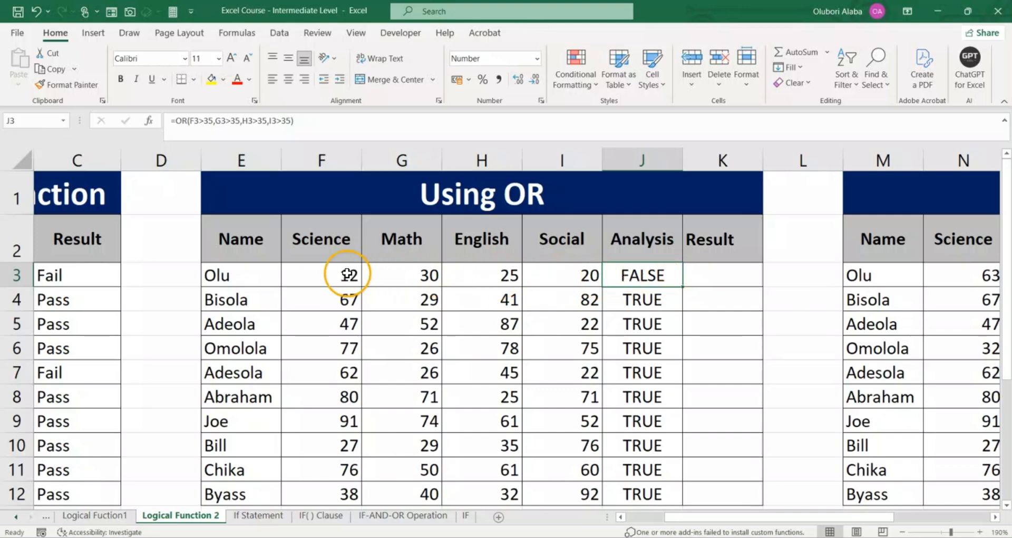
- Review the four test scores in F3:I3, then undo all of their changes
left_click_drag(340, 271, 581, 283)
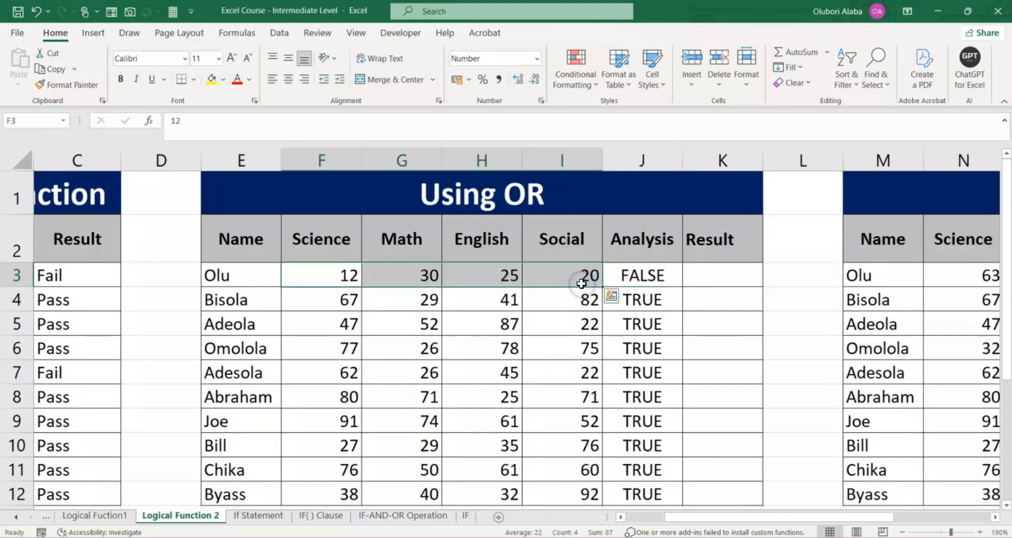
key("ctrl+z")
key("ctrl+z")
key("ctrl+z")
key("ctrl+z")
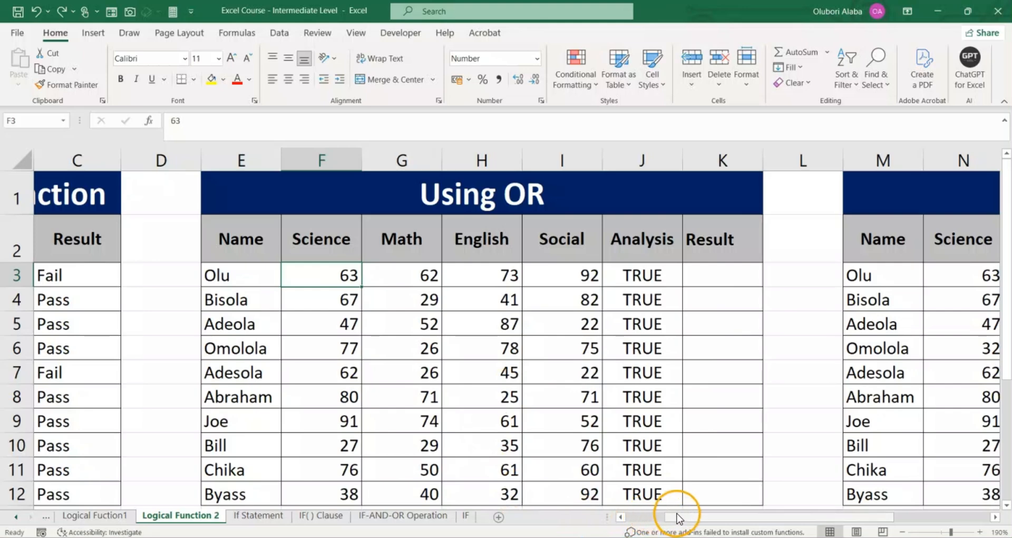
- Look over the Using AND table and review the AND function definition in row 2 of the Logical Fuction1 sheet
left_click_drag(680, 520, 796, 524)
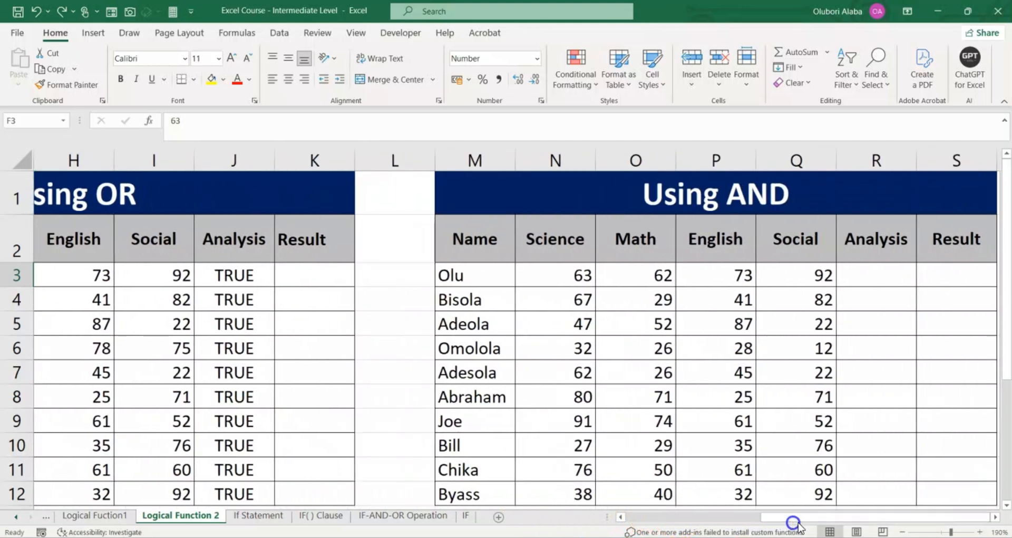
left_click(995, 517)
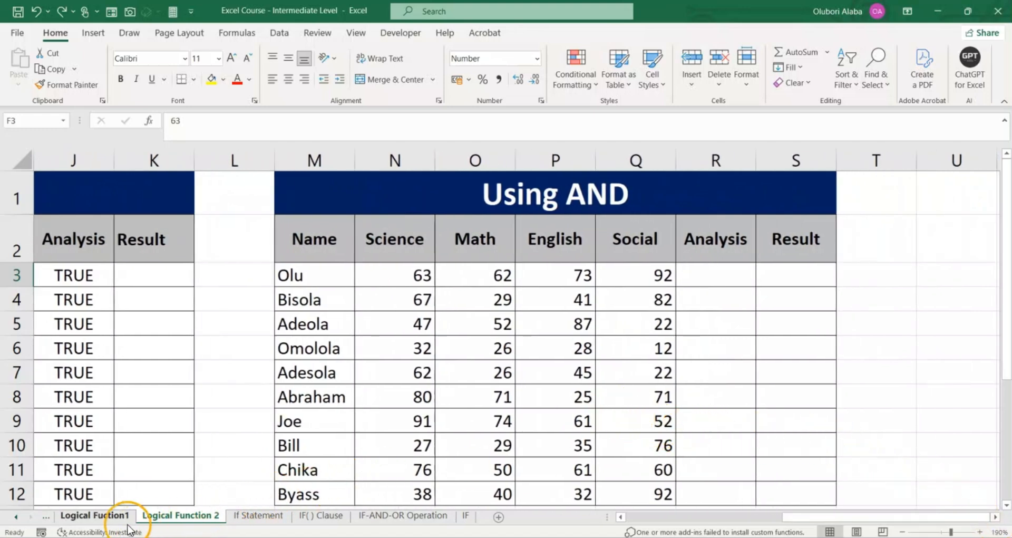
left_click(113, 516)
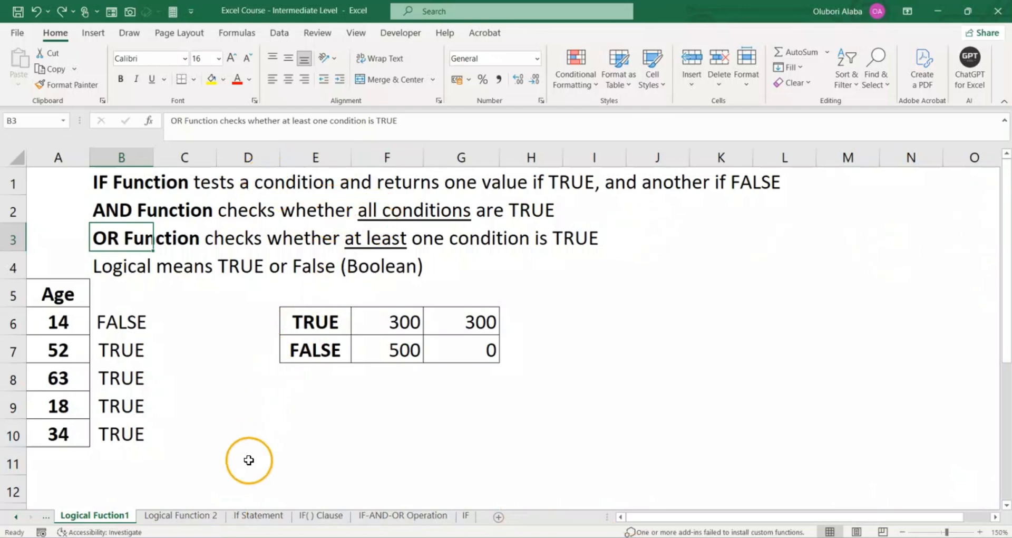
- On the Logical Function 2 sheet, start an AND formula in R3 with the conditions N3>35 and O3>35
left_click(197, 517)
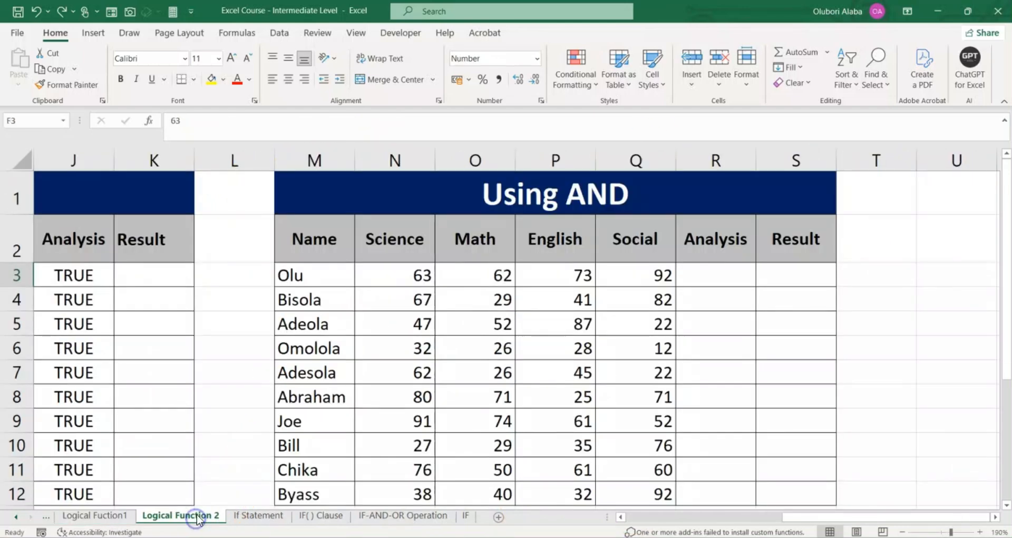
left_click(699, 276)
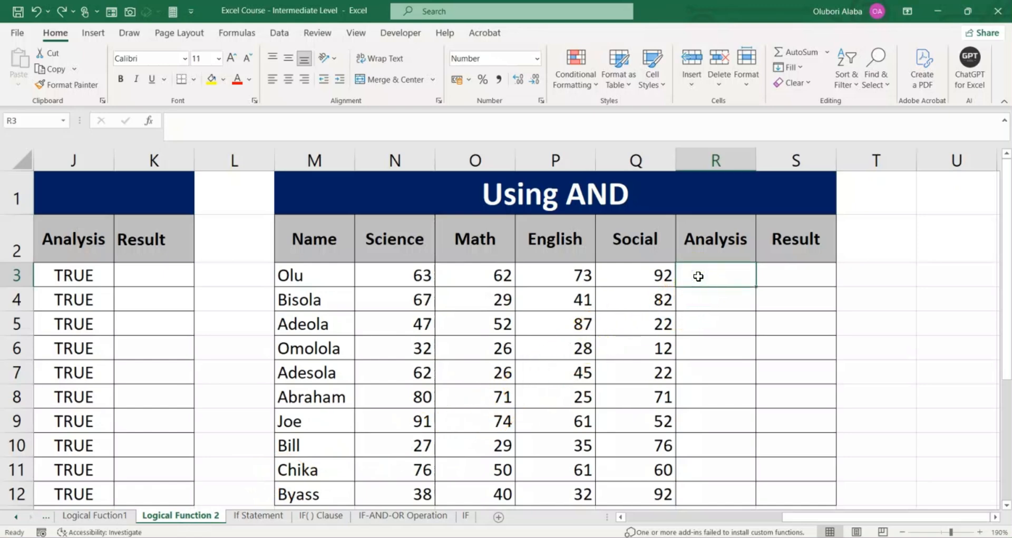
type("=and")
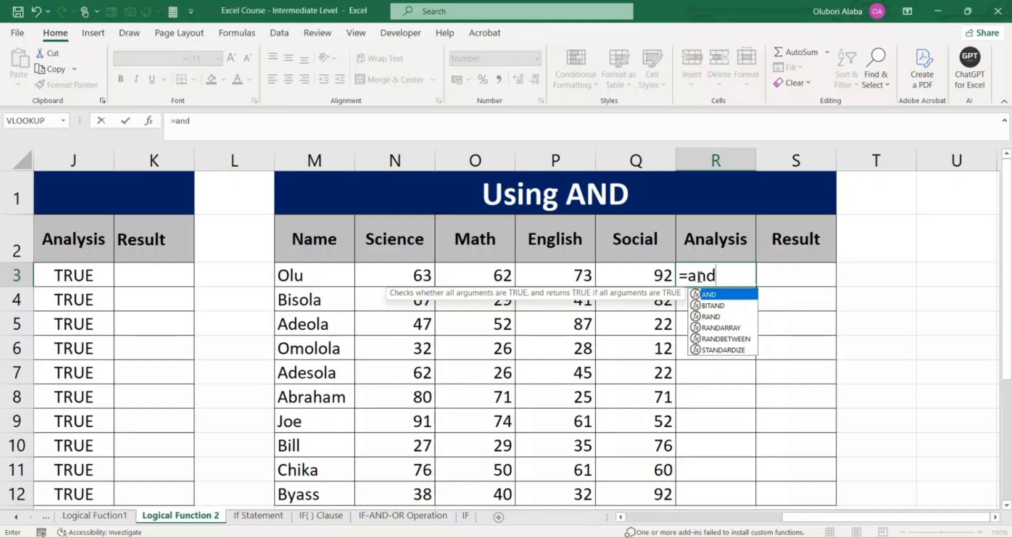
key("Tab")
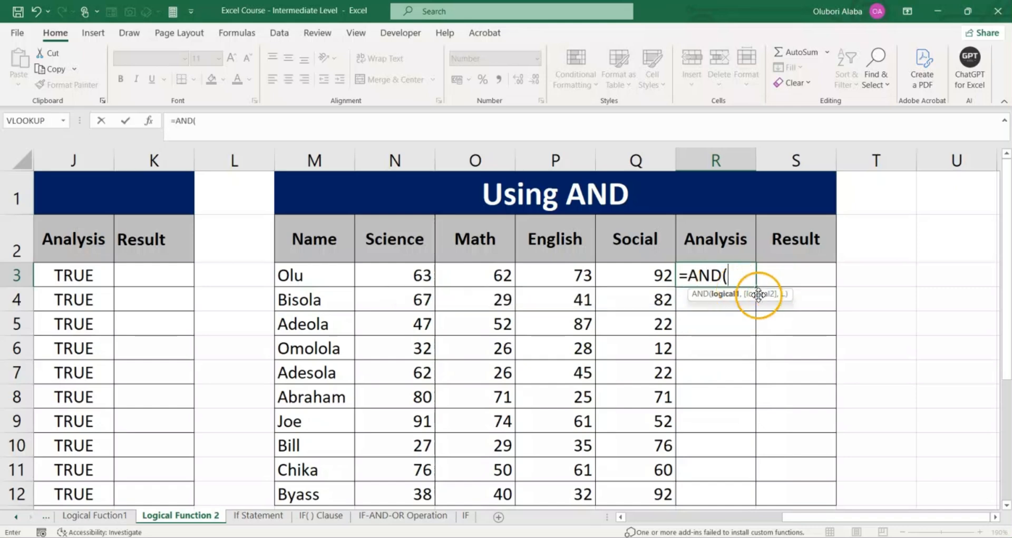
left_click(410, 276)
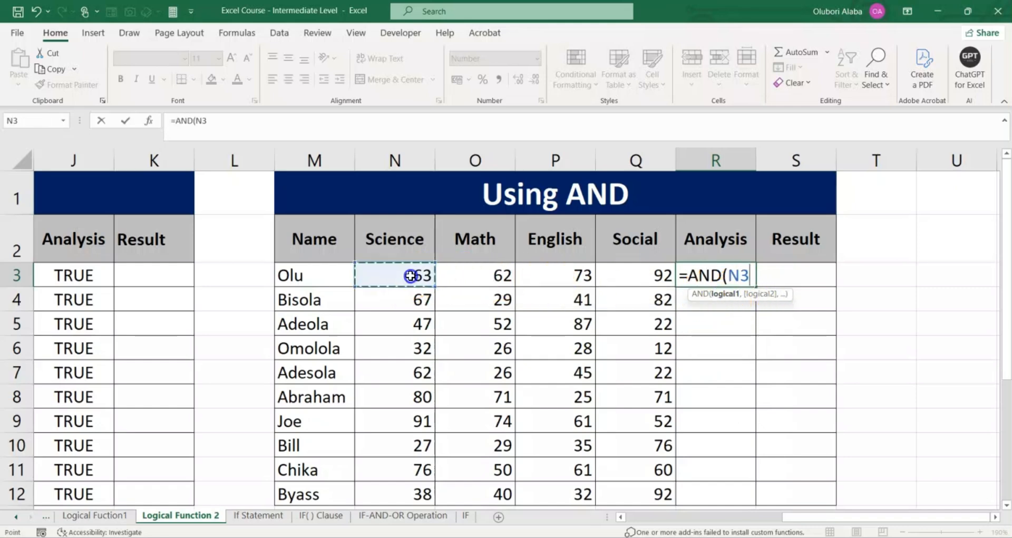
type(">")
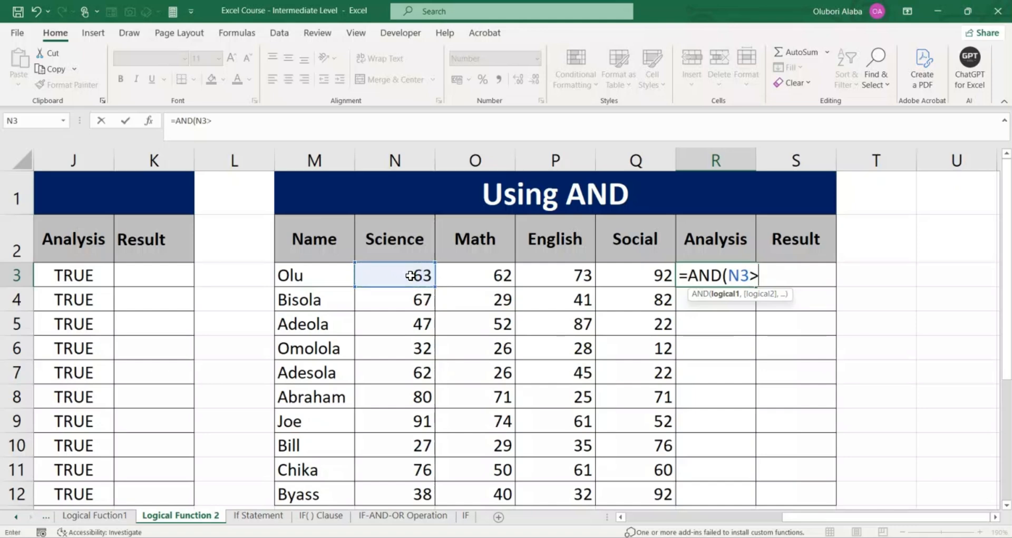
type("35,")
left_click(478, 276)
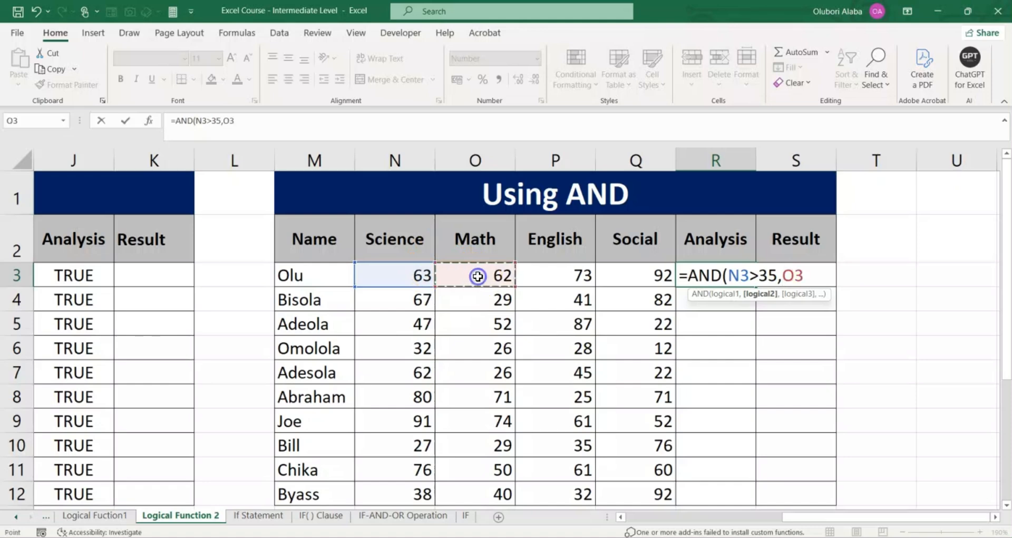
type(">35,")
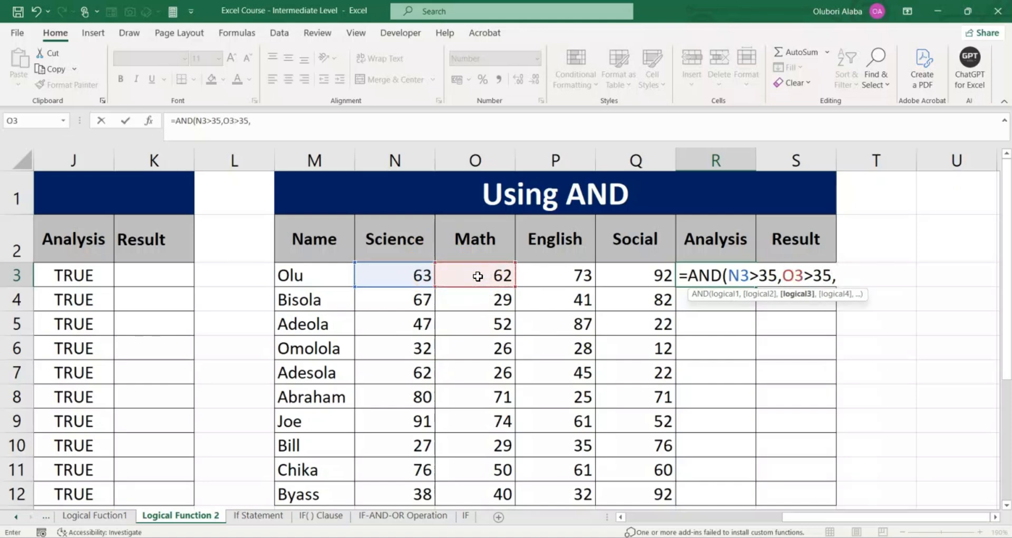
- Complete the AND formula in R3 with the conditions P3>35 and Q3>35
left_click(557, 276)
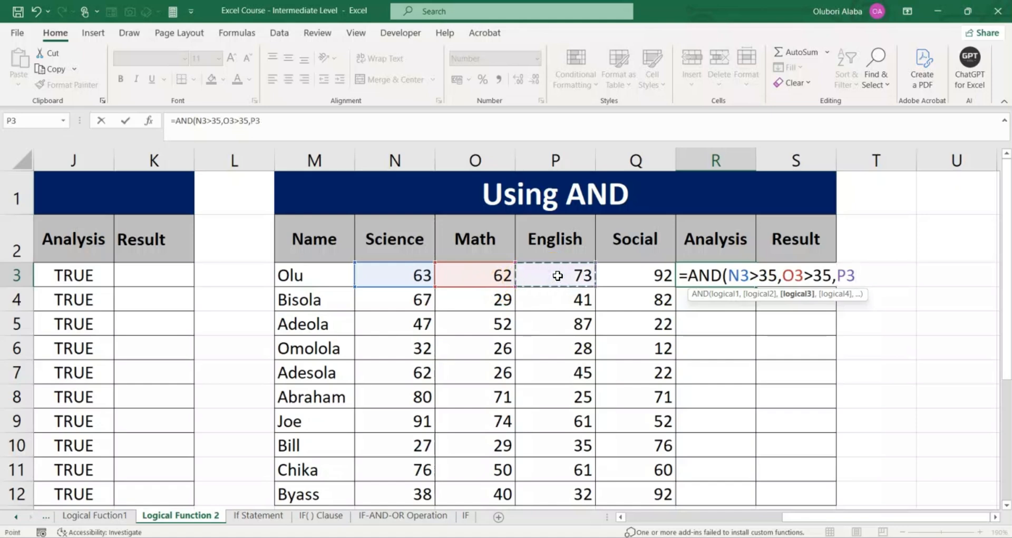
type(">35,")
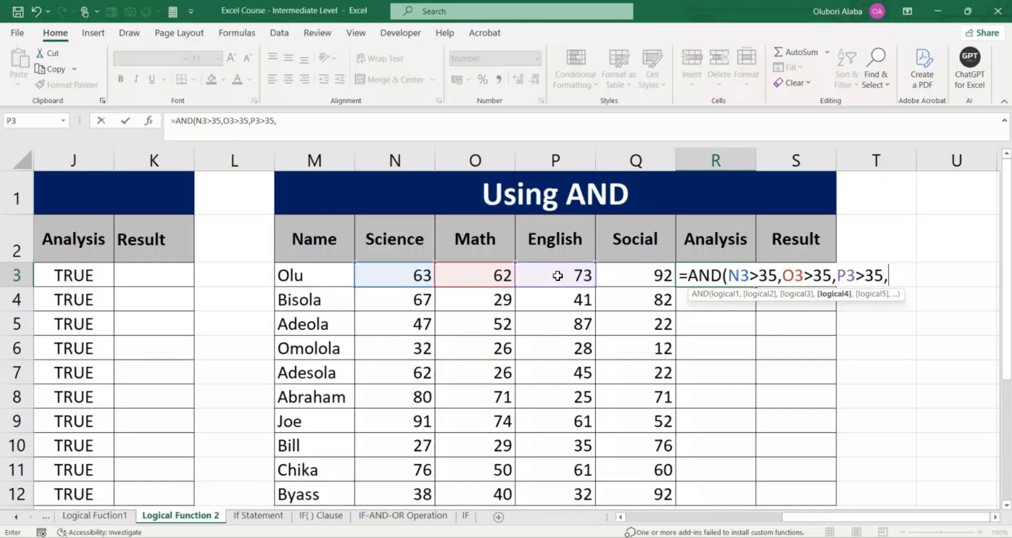
left_click(632, 280)
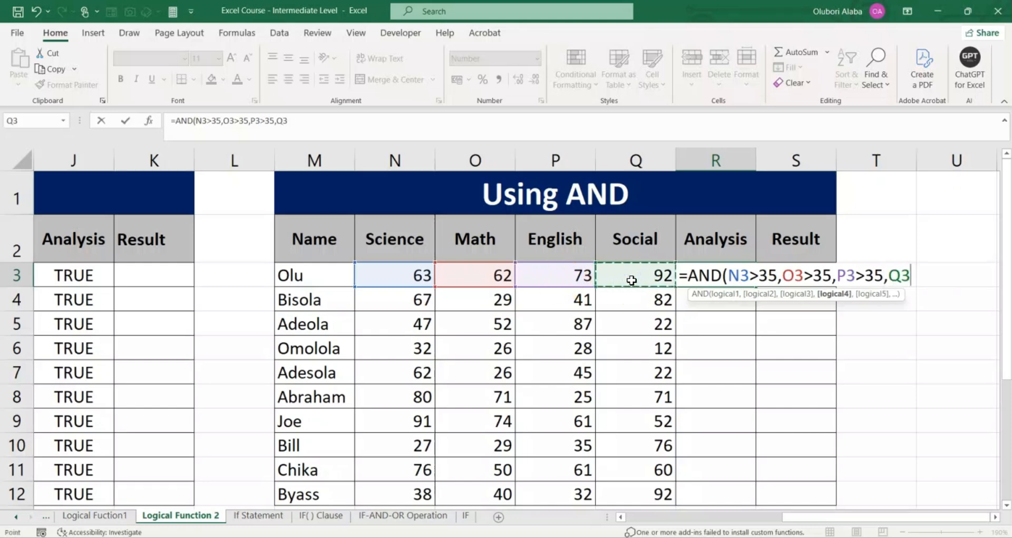
type(">35")
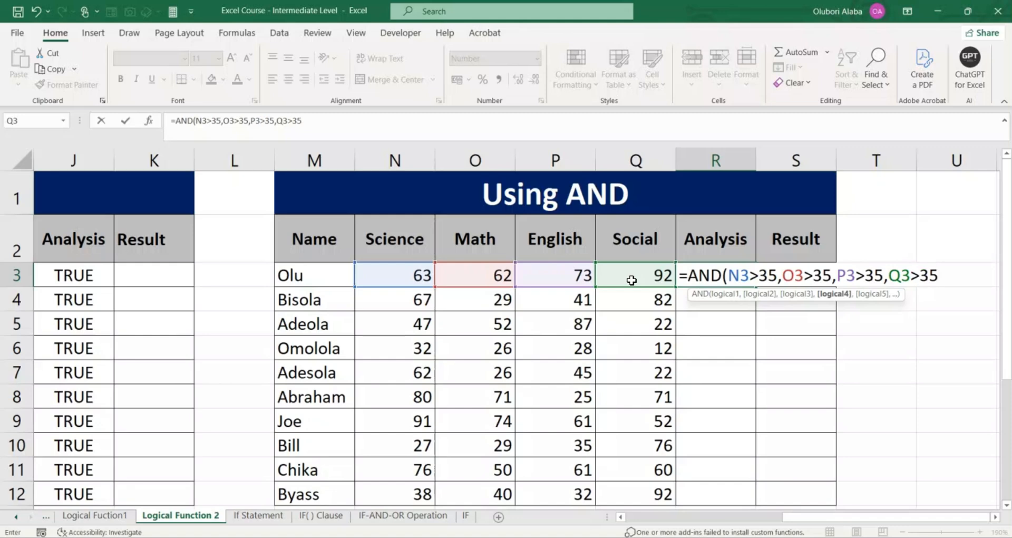
type(")")
key("Return")
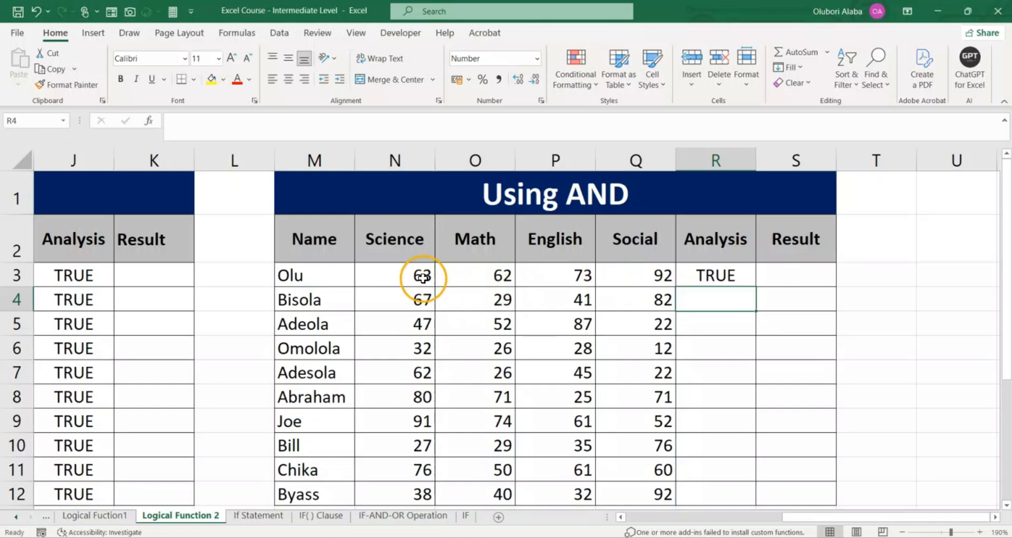
- Test the AND formula in R3 by setting the Science score in N3 to 23, and restore it to 63
left_click_drag(420, 276, 682, 278)
left_click(705, 276)
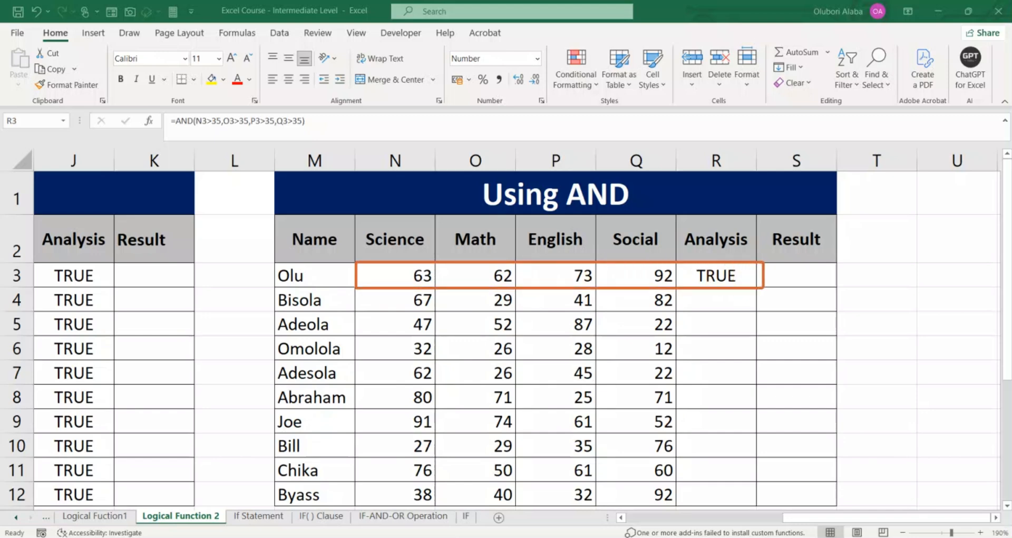
left_click(396, 275)
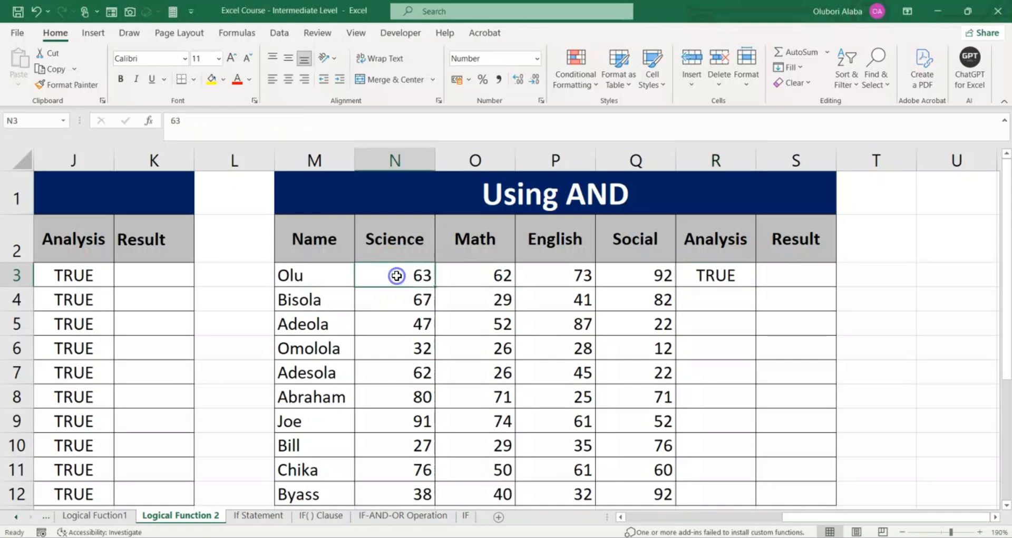
type("2")
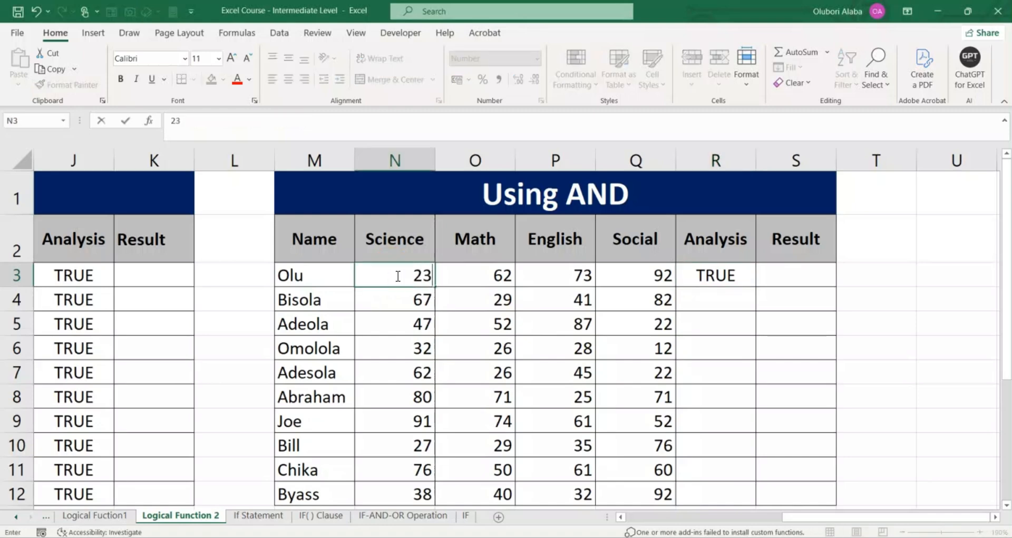
key("Return")
left_click(705, 275)
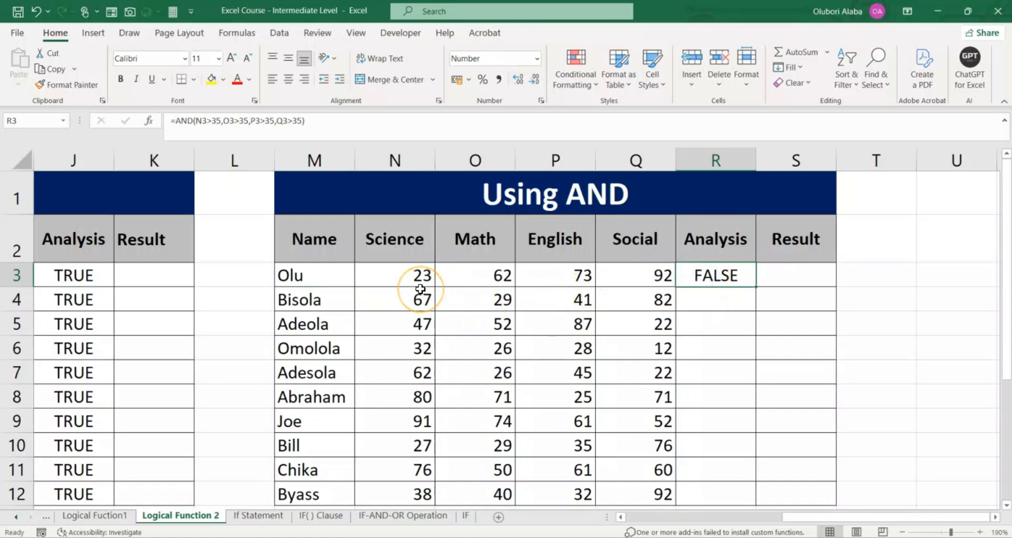
left_click_drag(417, 274, 653, 268)
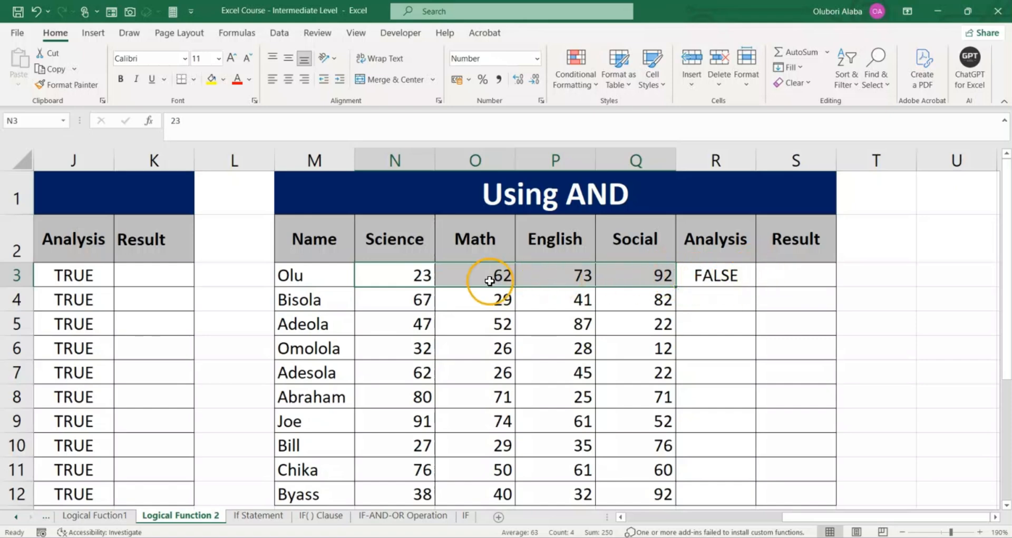
left_click(410, 280)
type("63")
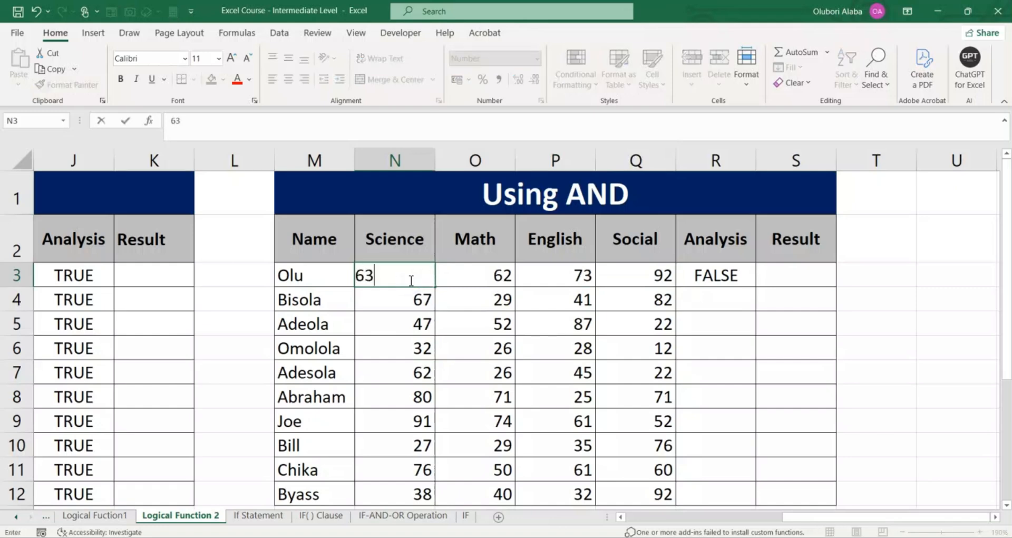
key("Return")
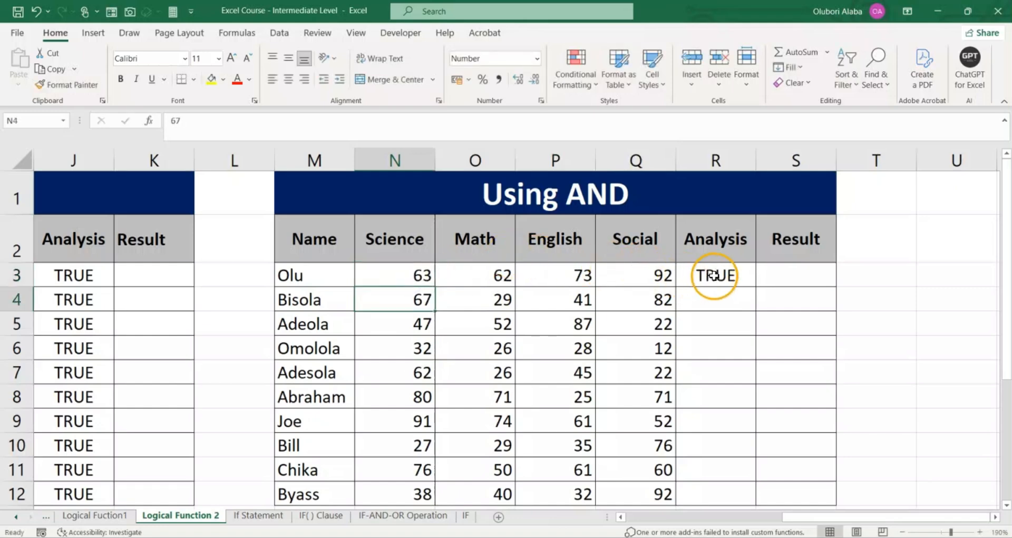
- Copy the AND formula from R3 down through R12 and look over the Analysis column
left_click(715, 274)
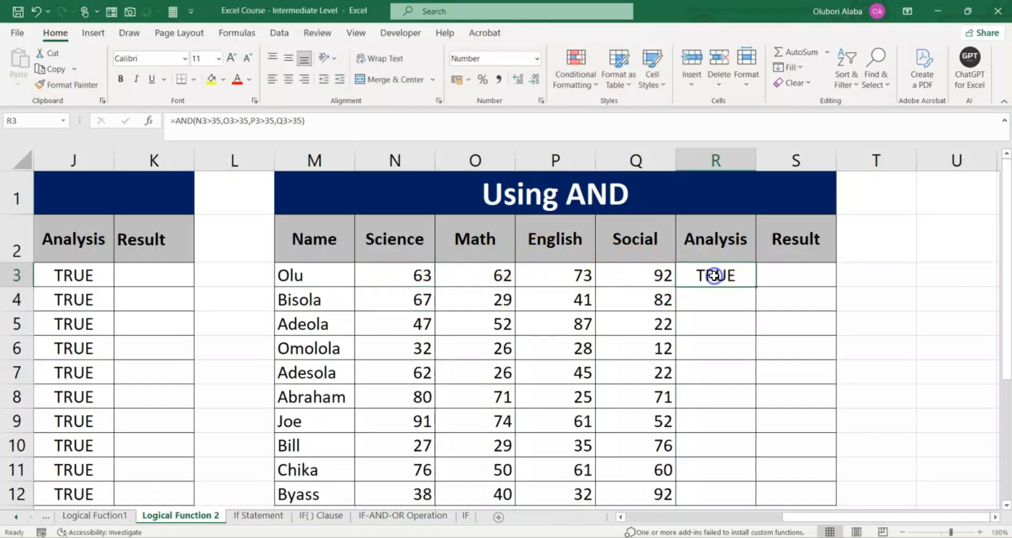
double_click(757, 287)
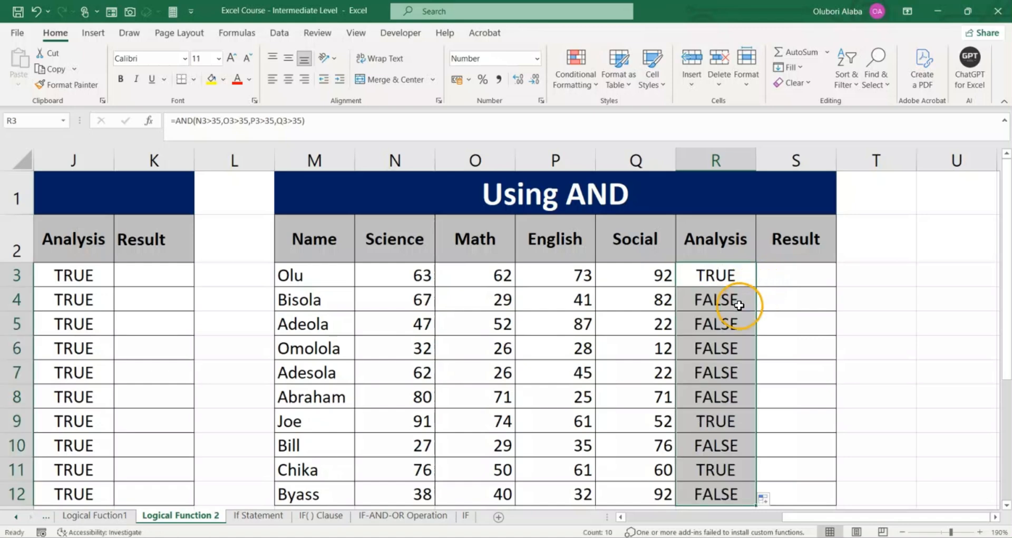
scroll(733, 306, "down", 3)
scroll(736, 307, "up", 3)
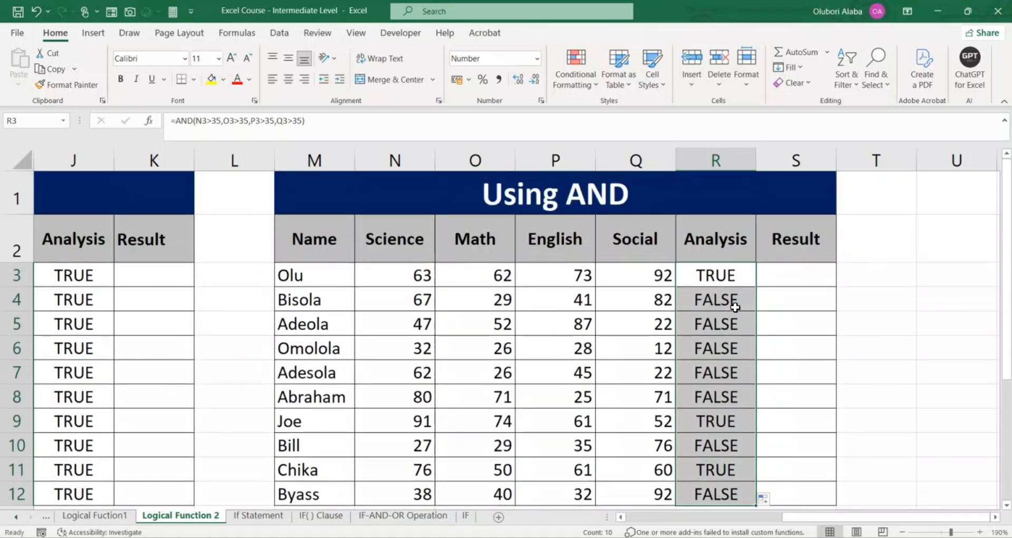
scroll(736, 307, "down", 2)
scroll(735, 308, "up", 2)
scroll(736, 308, "down", 2)
scroll(736, 308, "up", 2)
- In the Using OR table, start an IF formula in Result cell K3 with the logical test J3=True
left_click_drag(807, 517, 642, 519)
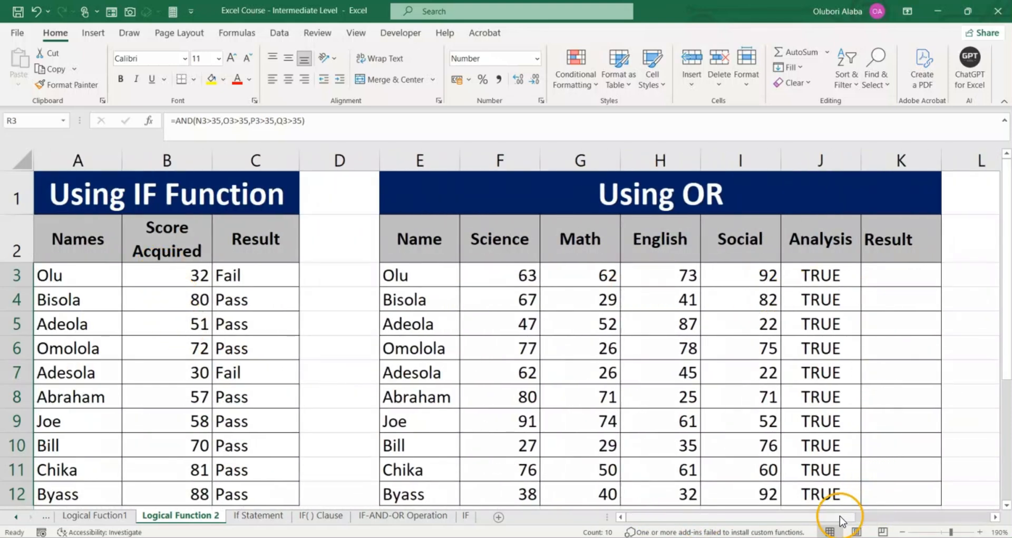
left_click_drag(840, 516, 857, 519)
left_click(790, 275)
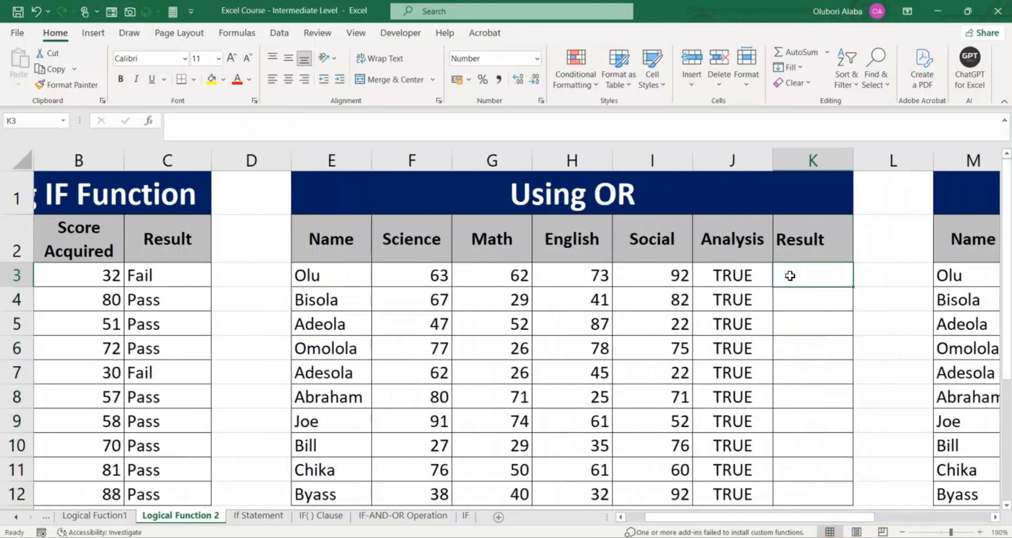
type("=if")
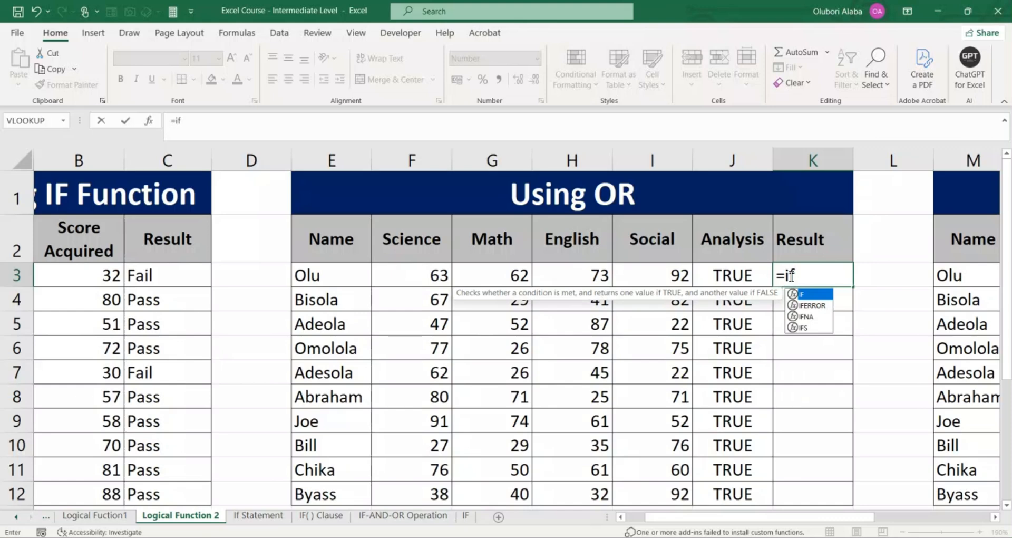
key("Tab")
left_click(729, 275)
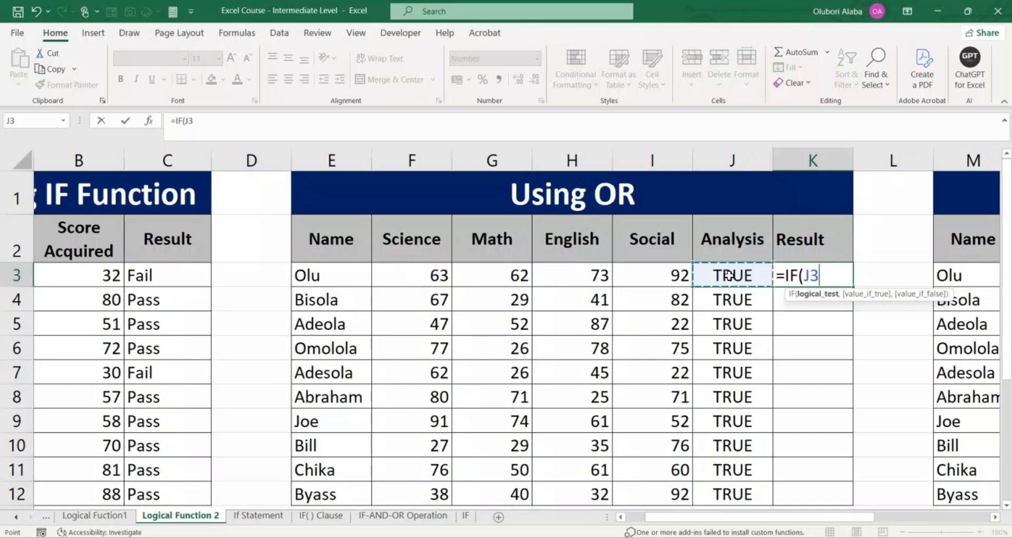
type(",")
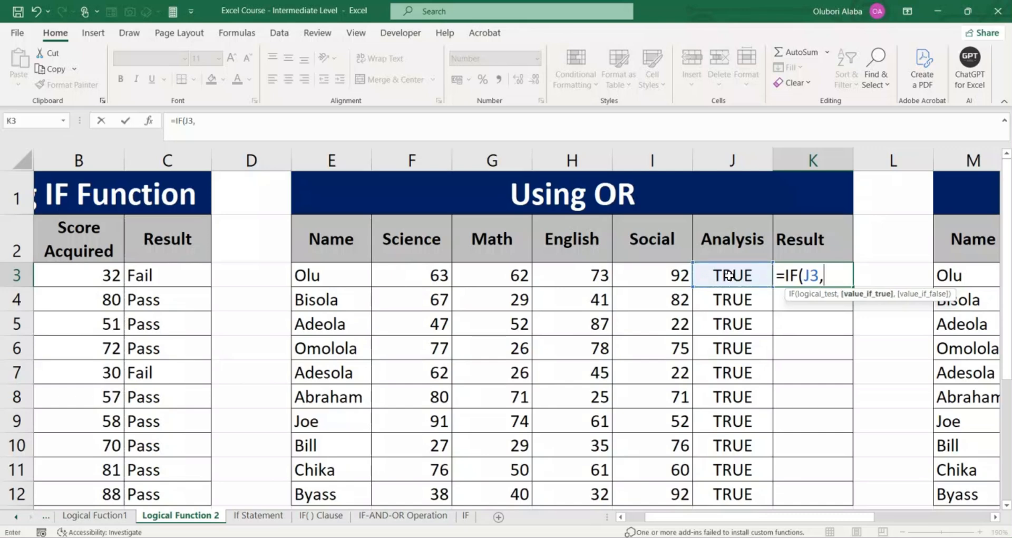
type("TR")
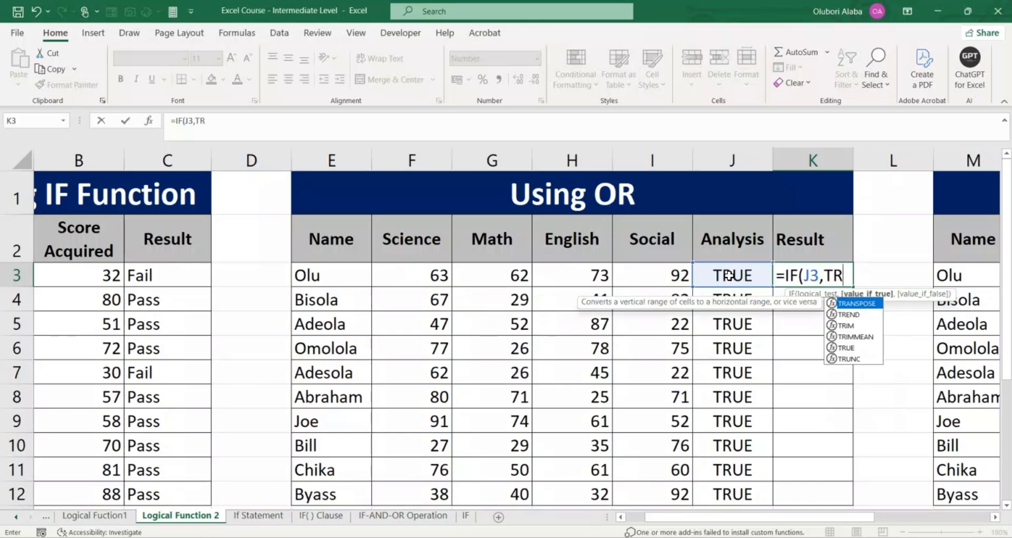
key("BackSpace")
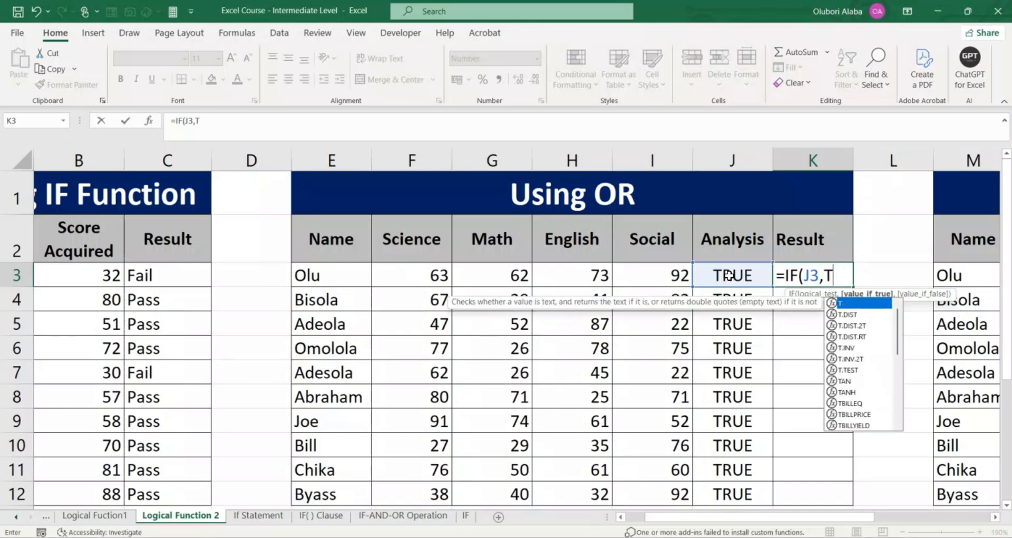
key("BackSpace")
key("BackSpace")
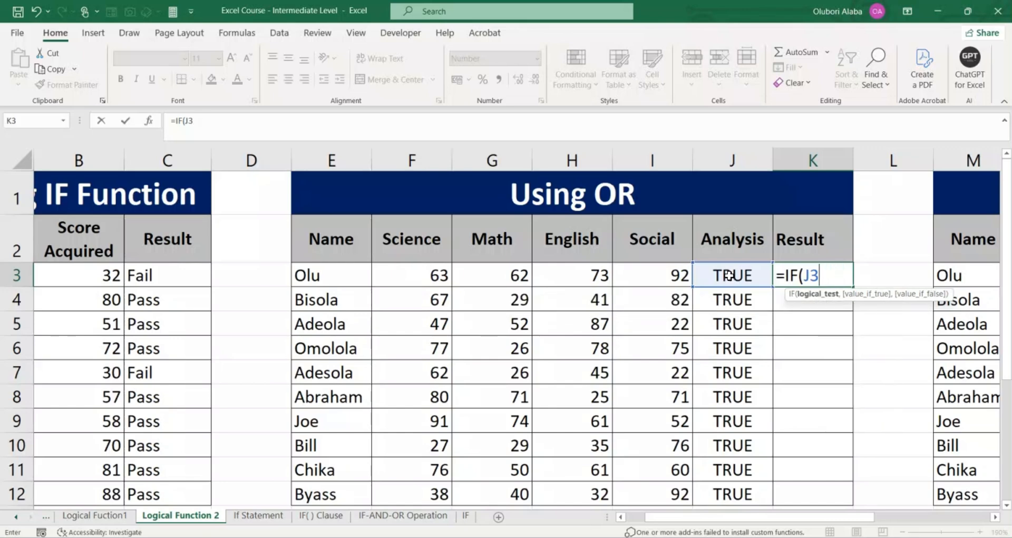
type("=True")
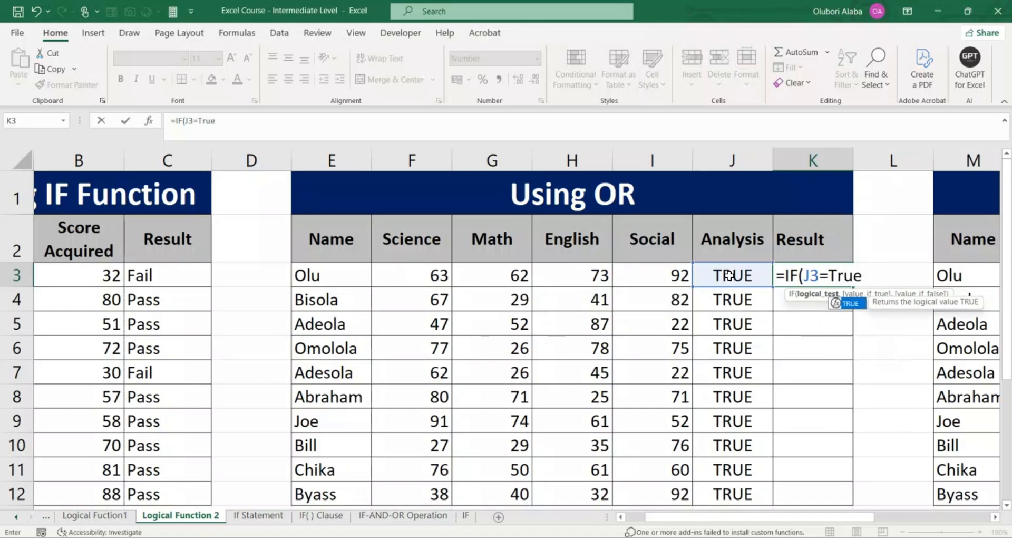
- Complete the IF formula in K3 so it returns "Pass" when the test is true and "Fail" when it is false
type(",\"Pass")
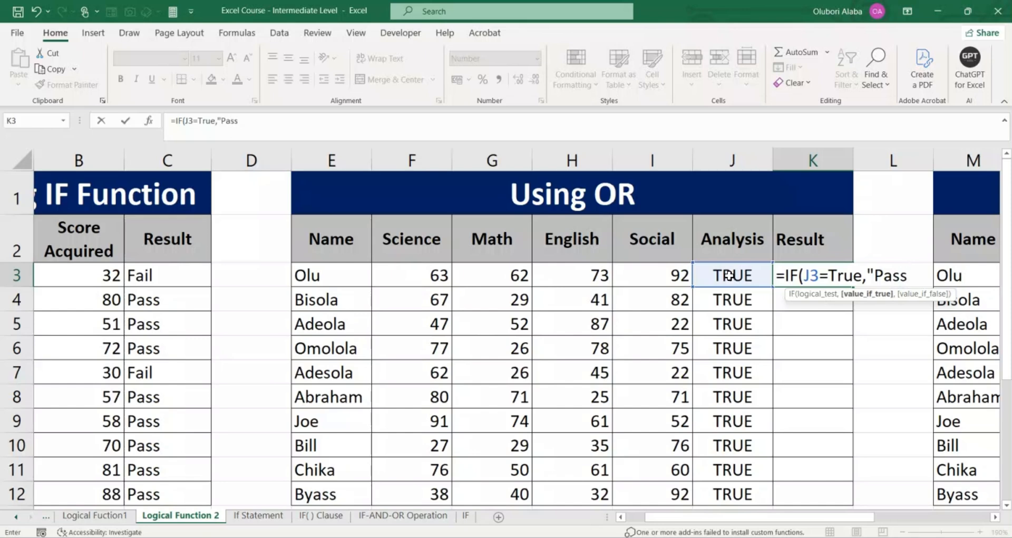
type("\",\"Fail")
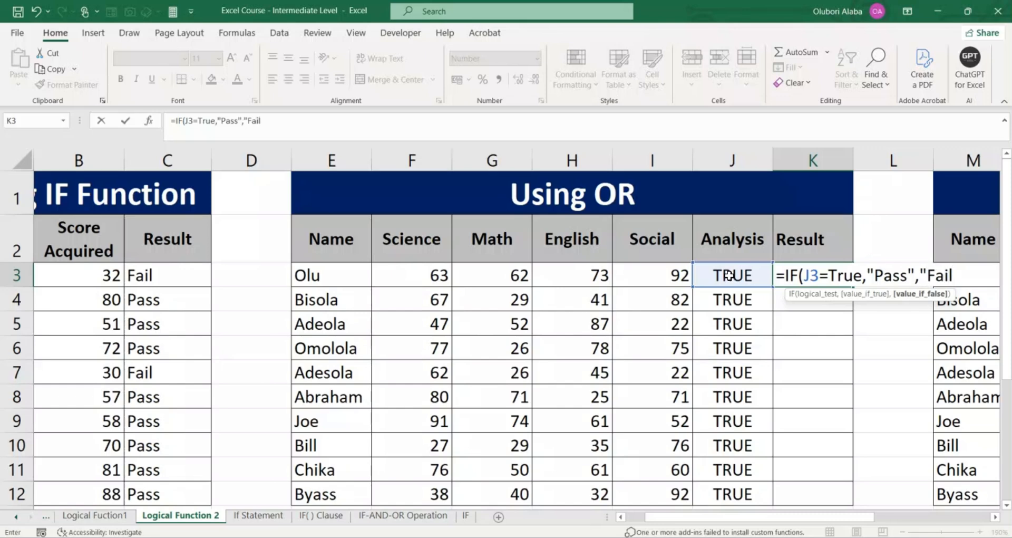
type("\")")
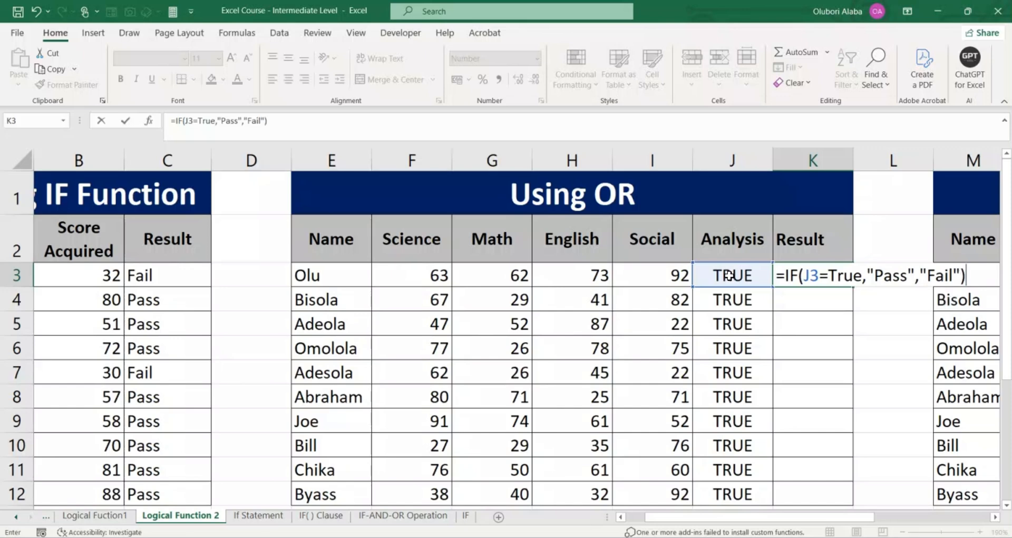
key("Return")
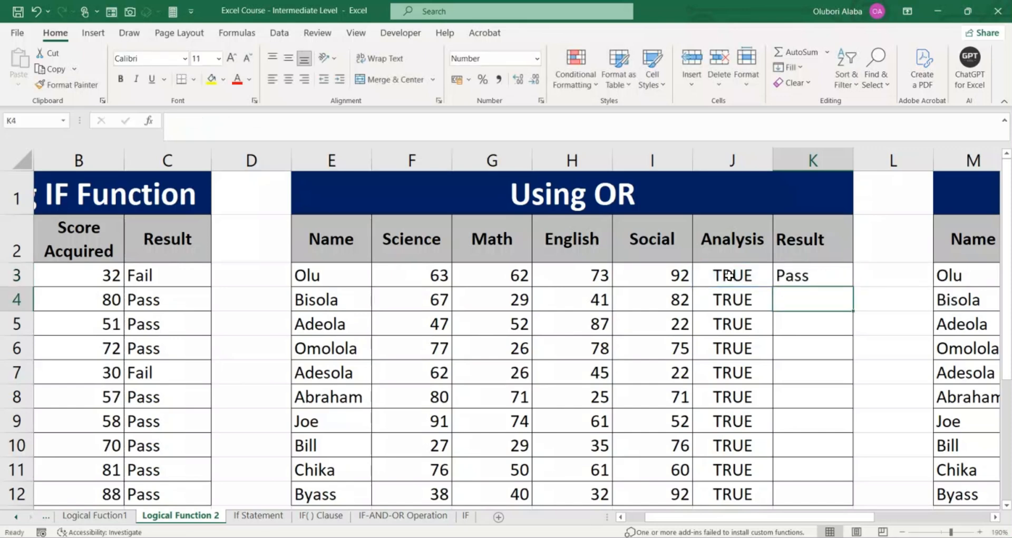
- Copy the IF formula from K3 down through K12 in the Using OR table's Result column
left_click(818, 275)
double_click(852, 287)
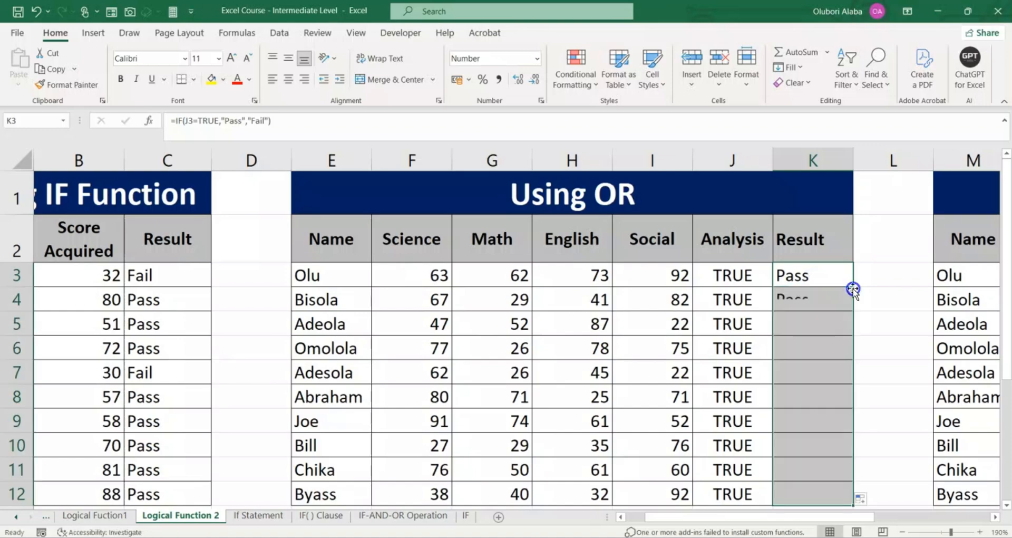
scroll(836, 305, "down", 3)
scroll(838, 308, "up", 3)
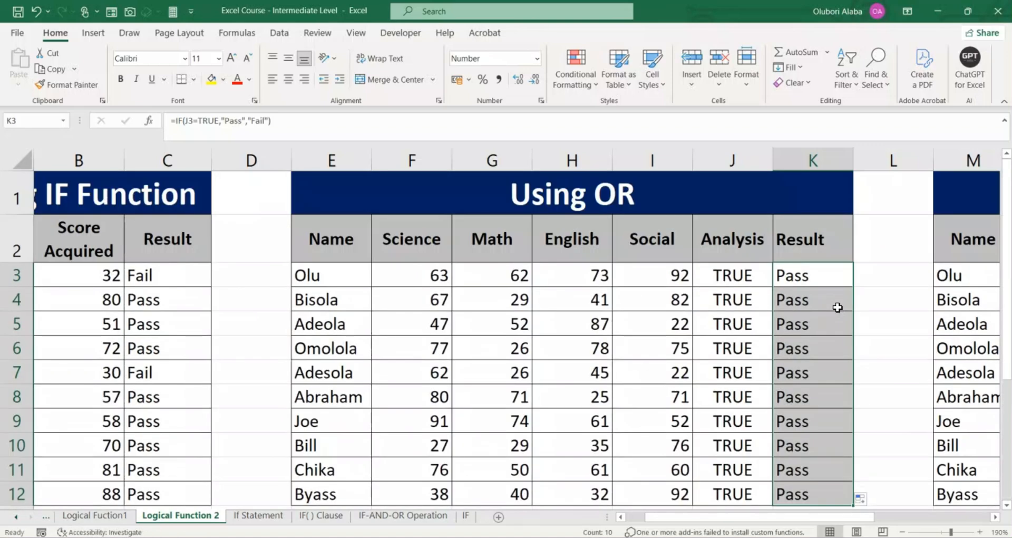
- In the Using AND table, enter an IF formula in Result cell S3 that returns "Pass" if R3=True and "Fail" otherwise
left_click_drag(768, 517, 888, 517)
left_click(949, 275)
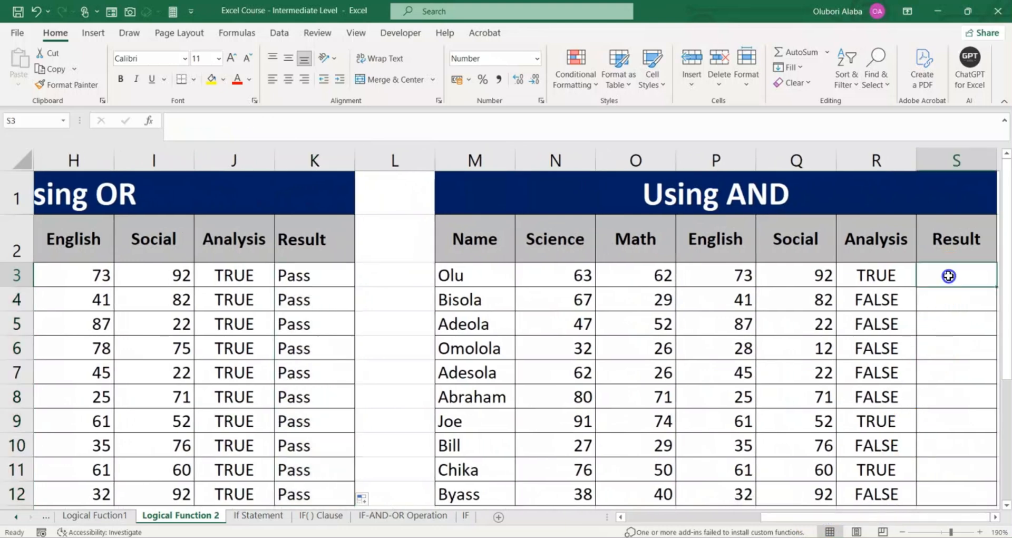
type("=IF(")
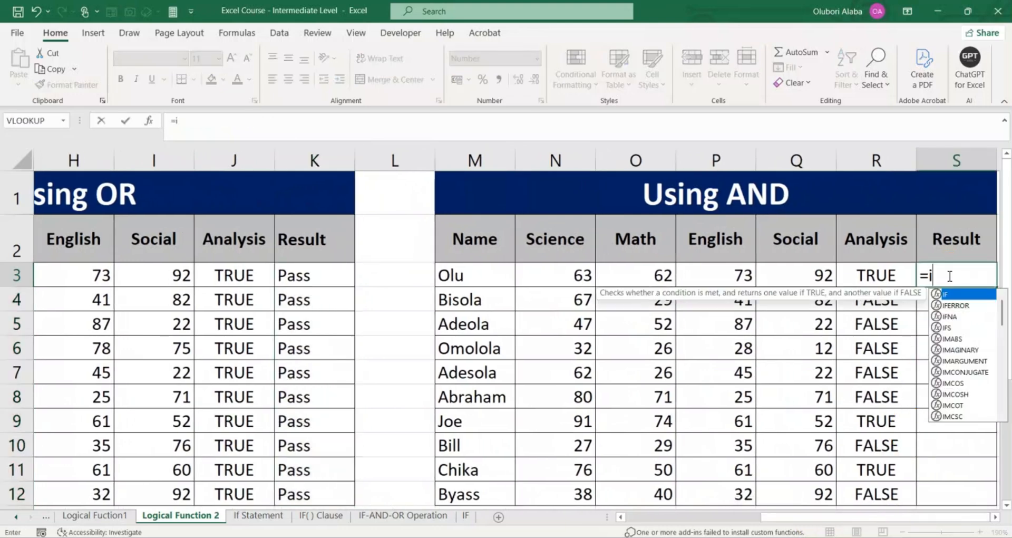
left_click(889, 275)
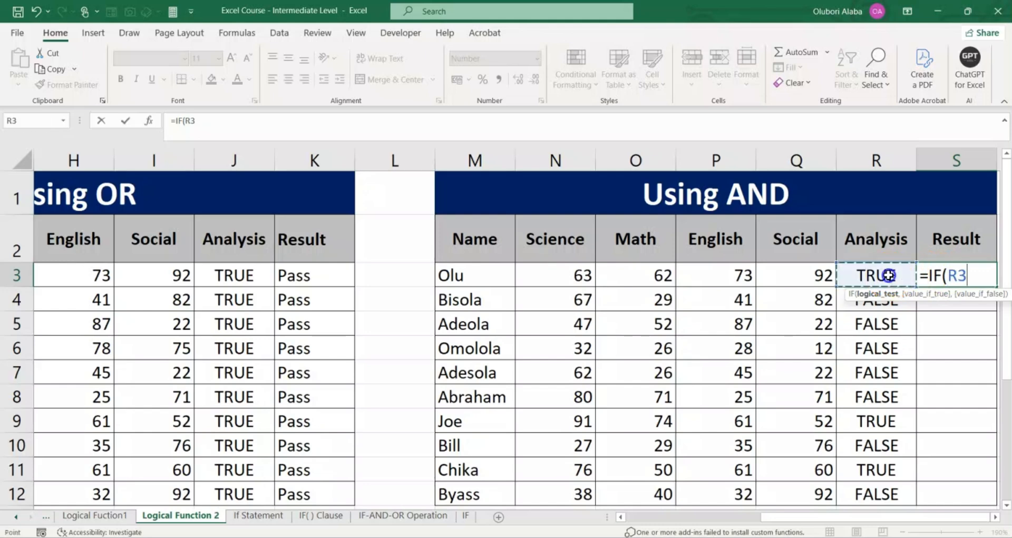
type("=T")
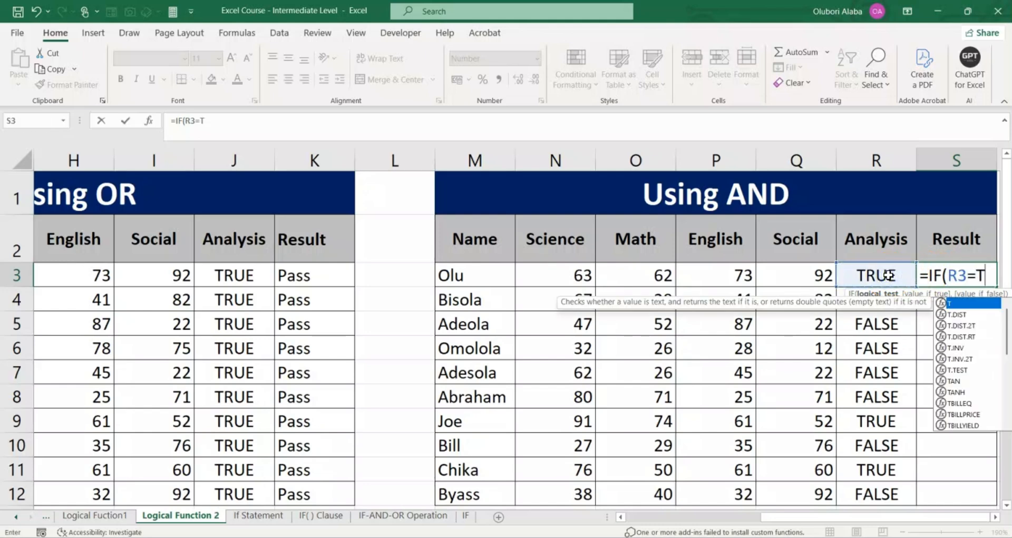
type("ru")
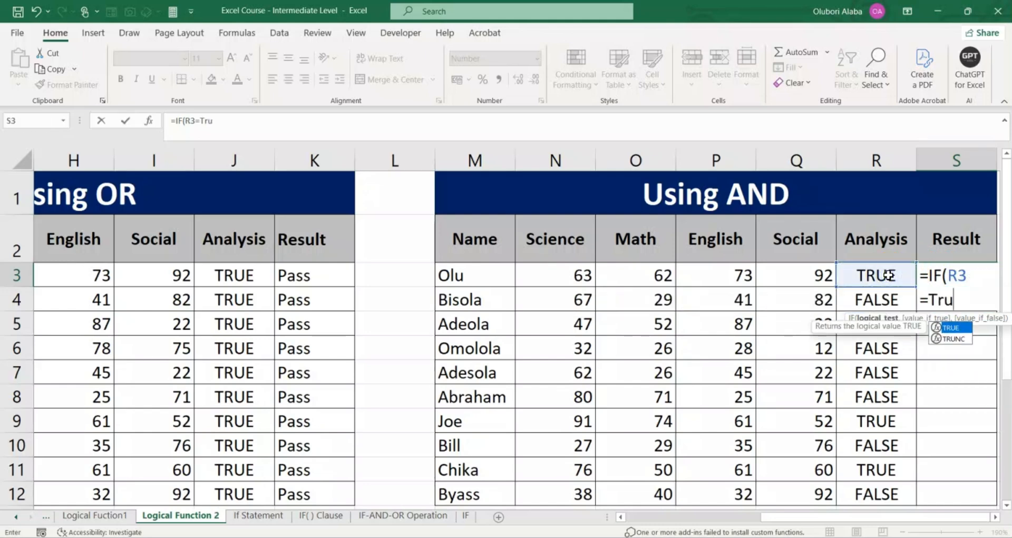
type("e,")
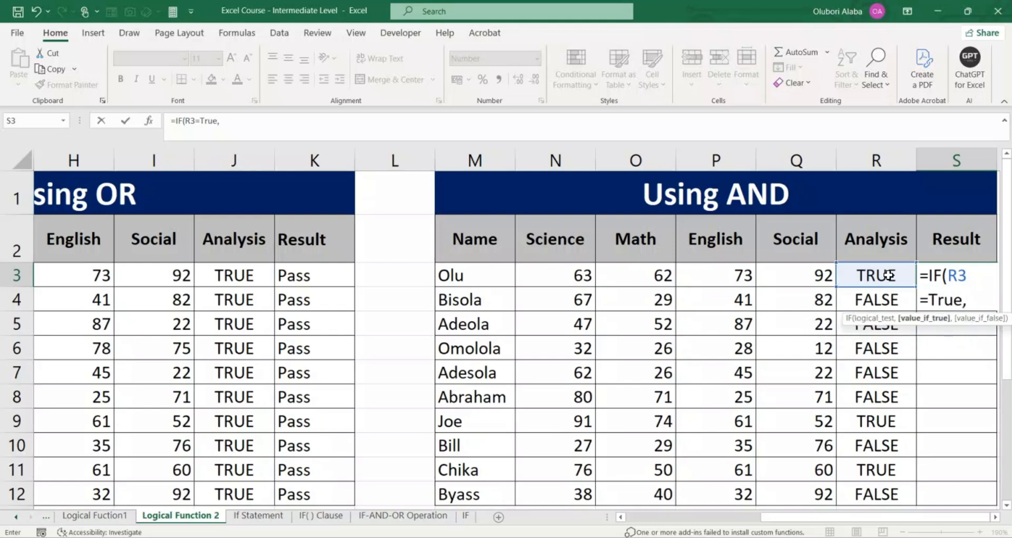
type("\"Pass")
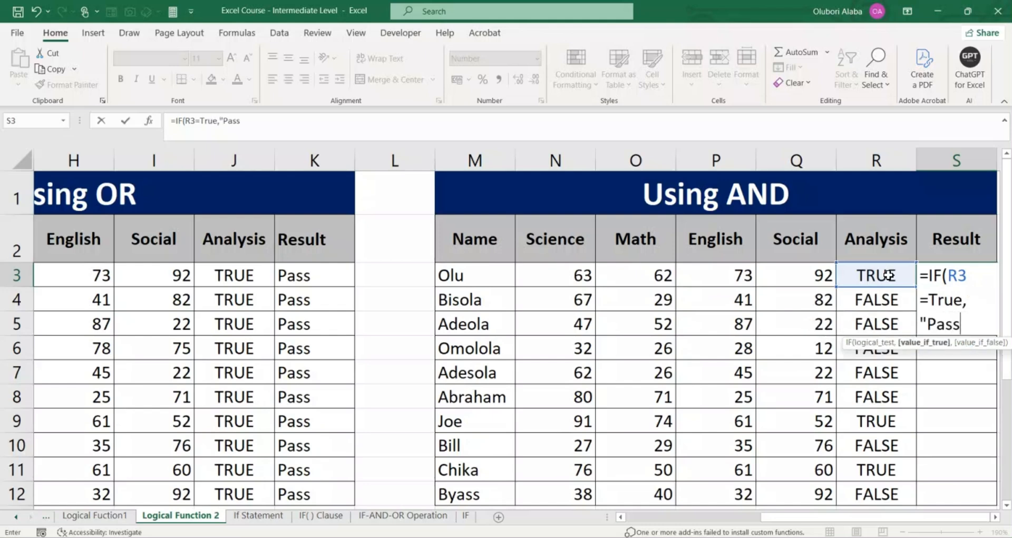
type("\",")
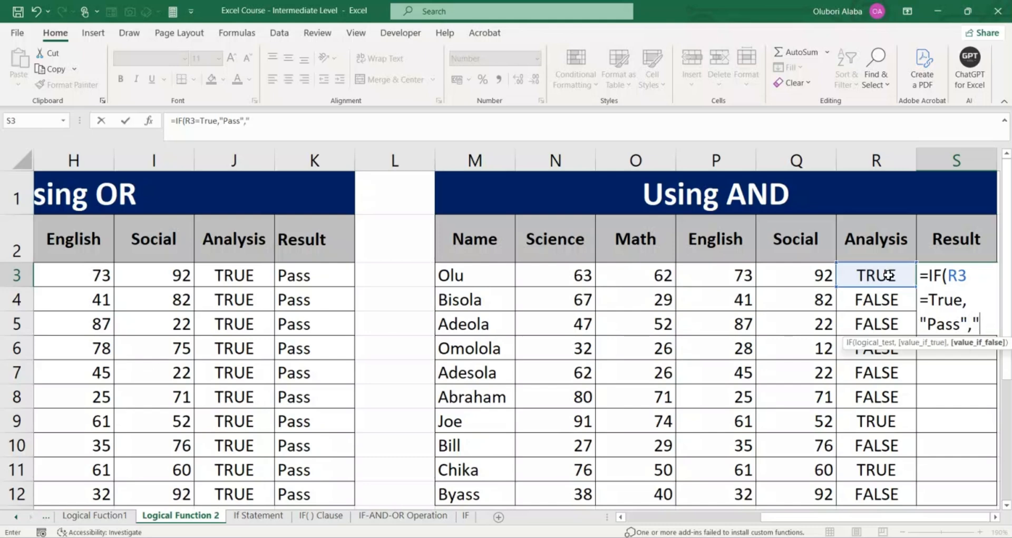
type("\"Fail")
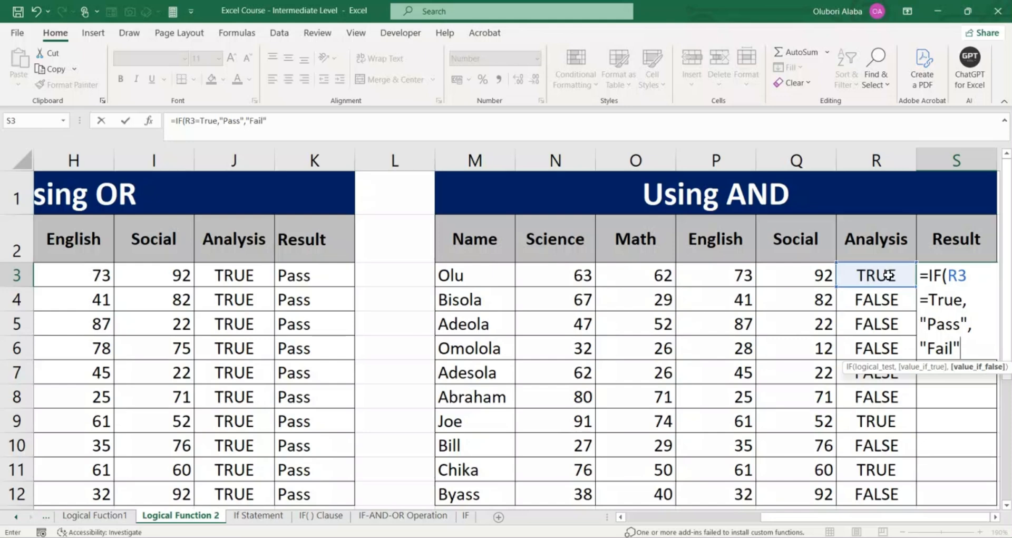
type("\")")
key("Return")
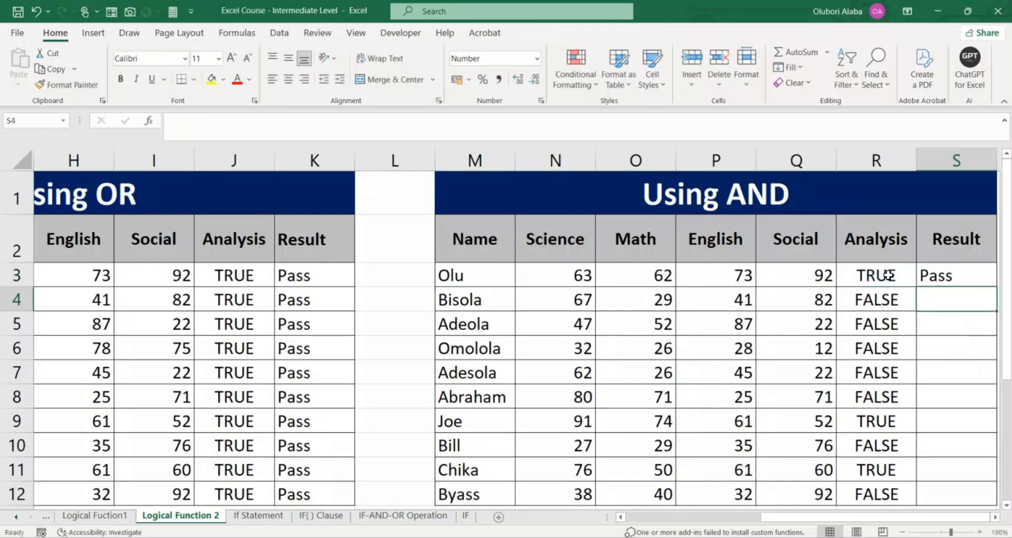
- Copy the IF formula from S3 down through S12 and look over the Result column
left_click(995, 517)
left_click(994, 518)
left_click(802, 276)
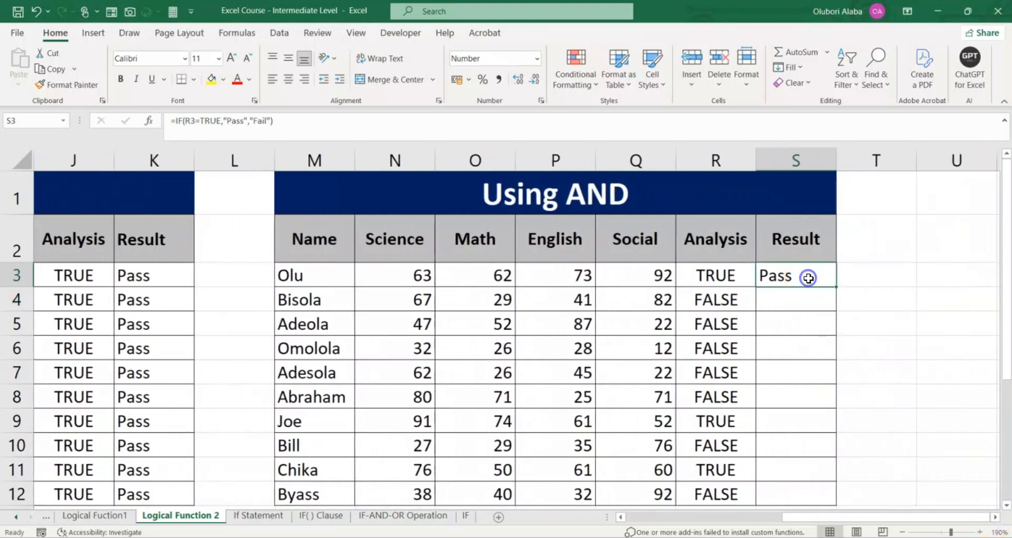
double_click(832, 288)
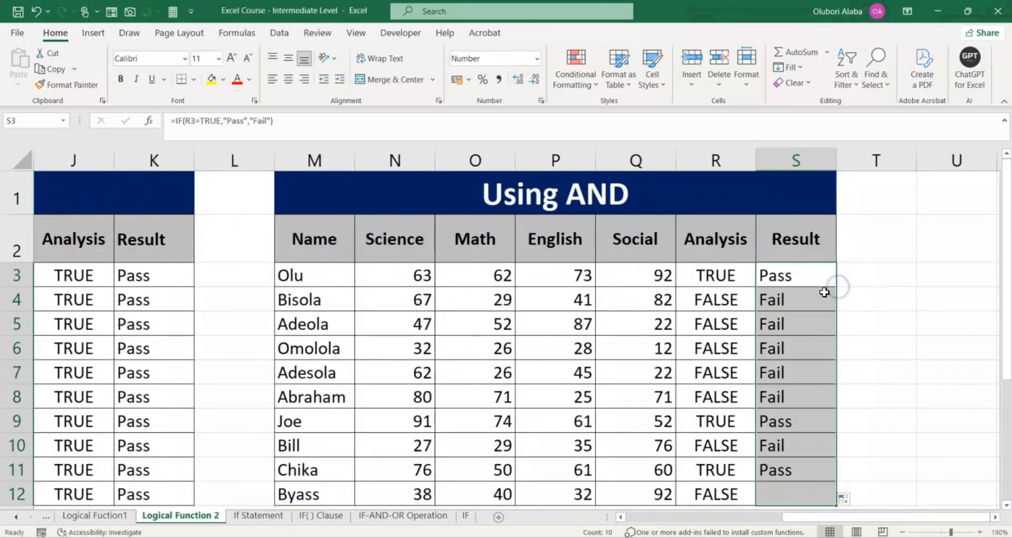
scroll(810, 311, "down", 1)
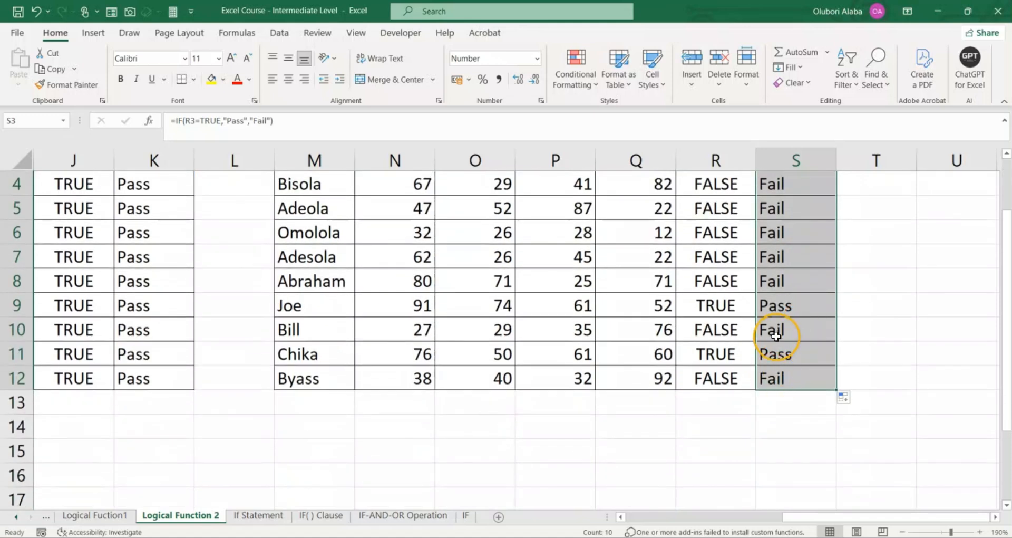
scroll(793, 282, "up", 1)
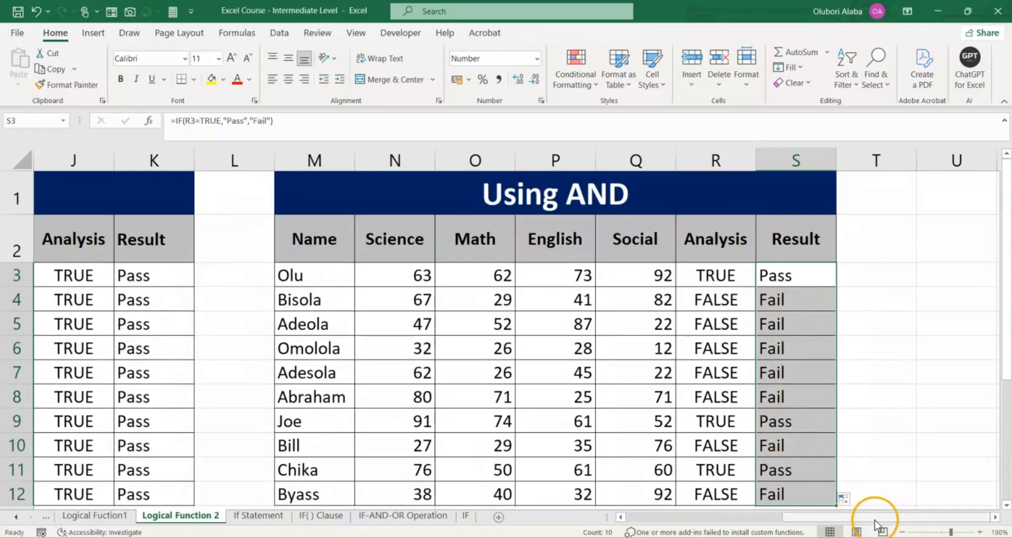
- Open the If Statement sheet and zoom it to 140%, showing the product table from its first row
left_click_drag(873, 519, 775, 518)
left_click(259, 517)
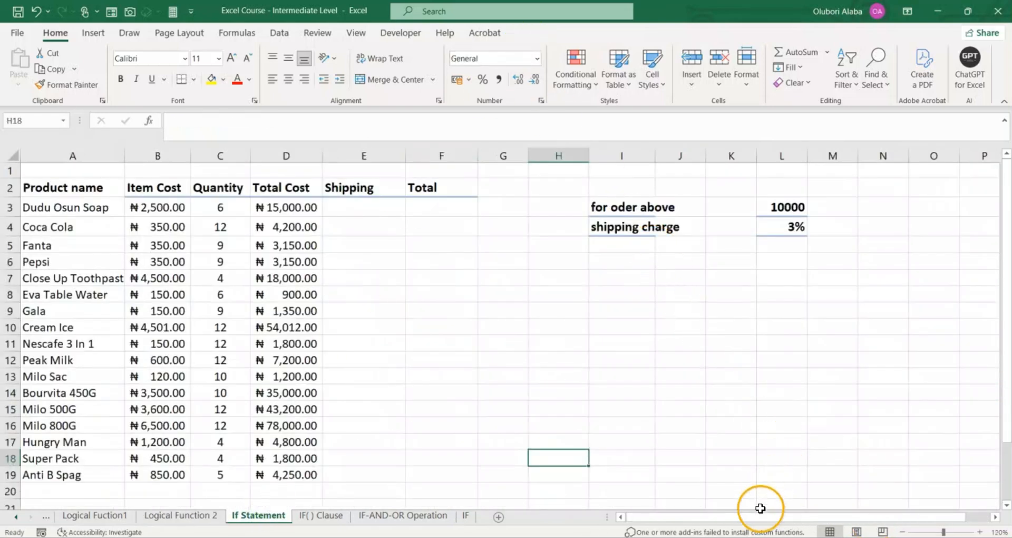
left_click_drag(760, 519, 736, 516)
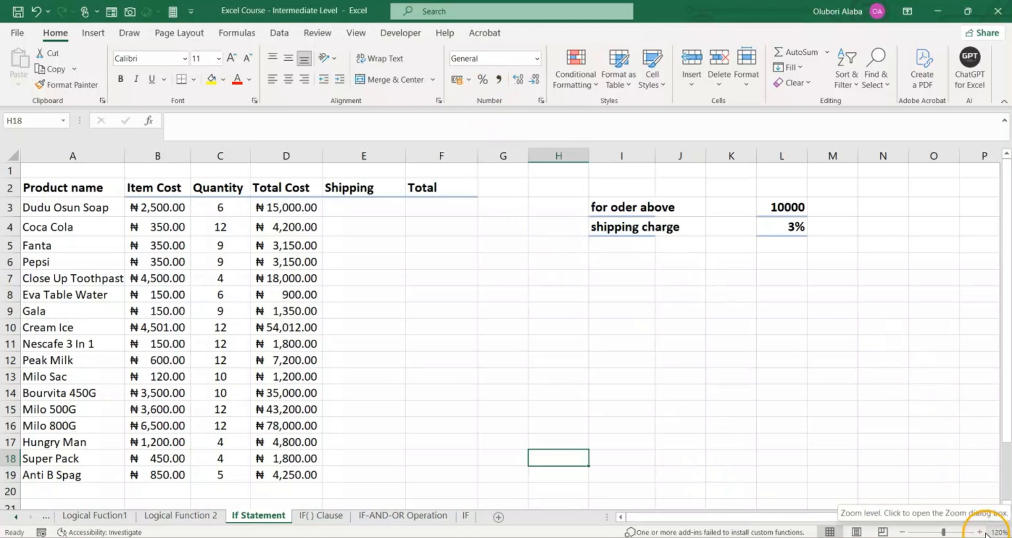
left_click_drag(944, 531, 947, 531)
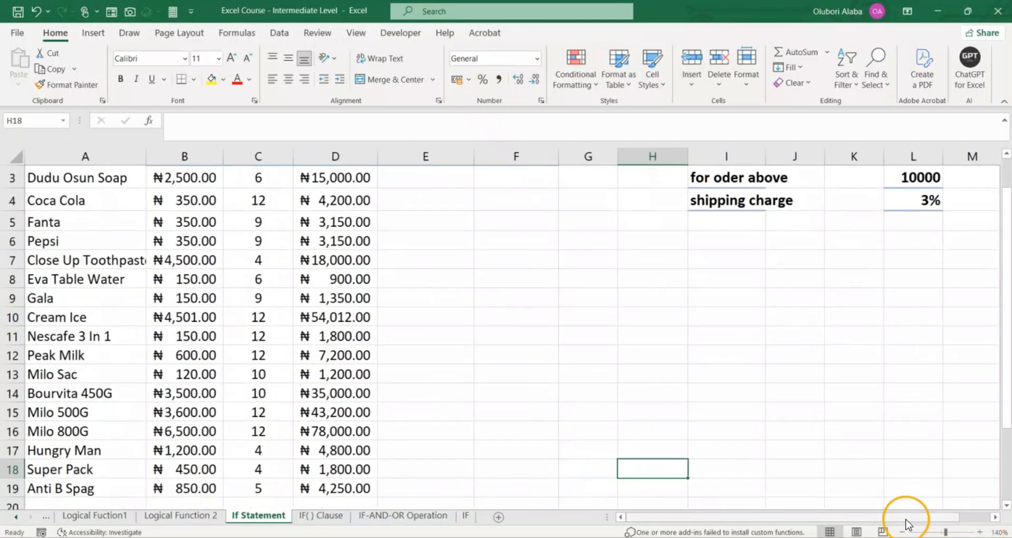
left_click_drag(1008, 417, 1003, 346)
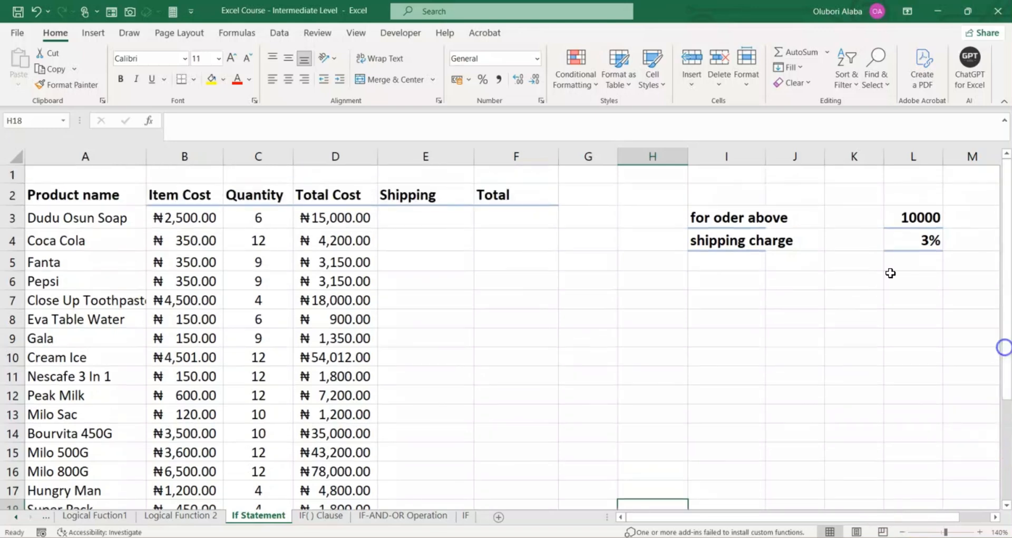
- Review the product table's headings from Product name to Total, and the order threshold and shipping charge beside it
left_click(55, 190)
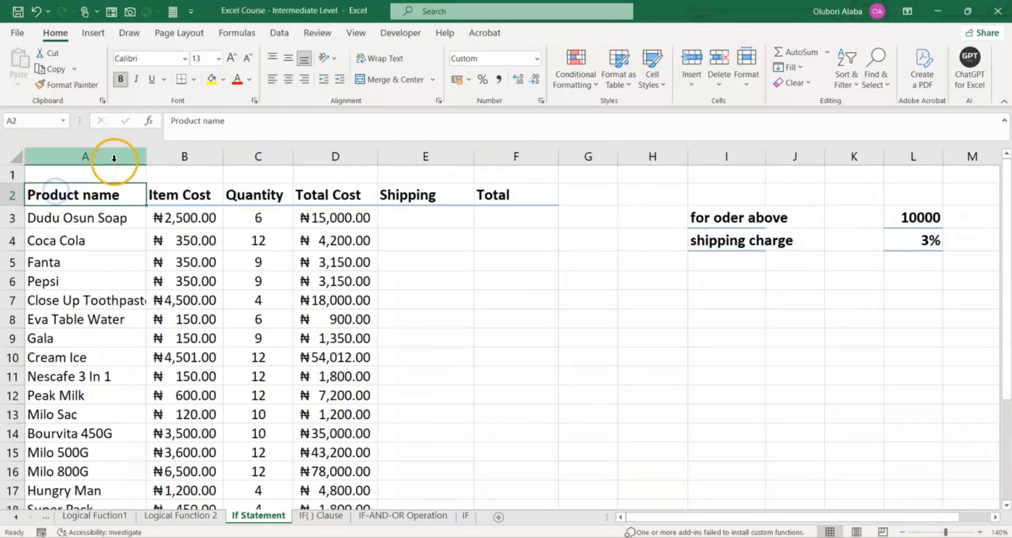
left_click(250, 192)
left_click(325, 197)
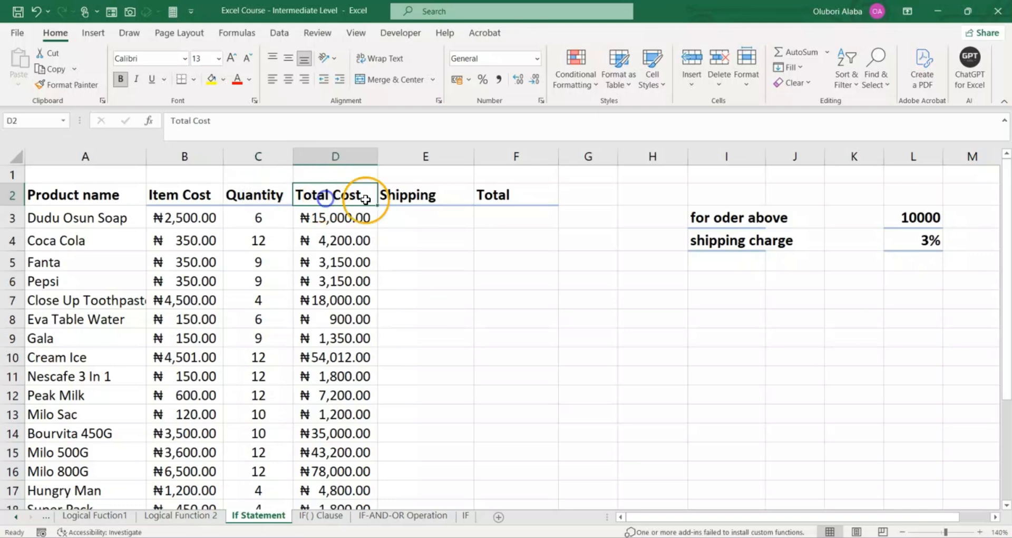
left_click(385, 197)
left_click(498, 198)
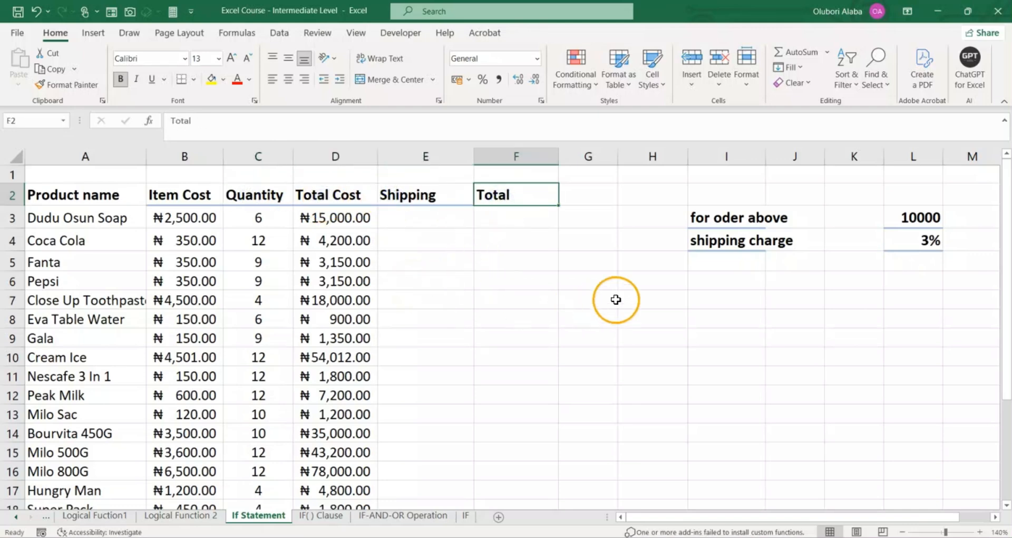
left_click(703, 221)
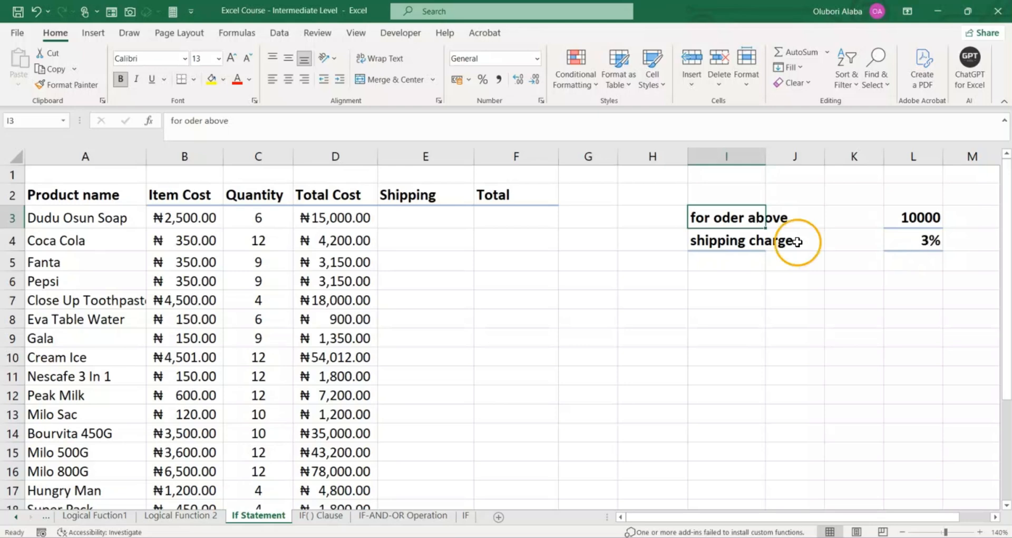
- Start an IF formula in Shipping cell E3 with the logical test D3>$L$3, locking the order threshold as an absolute reference
left_click(429, 221)
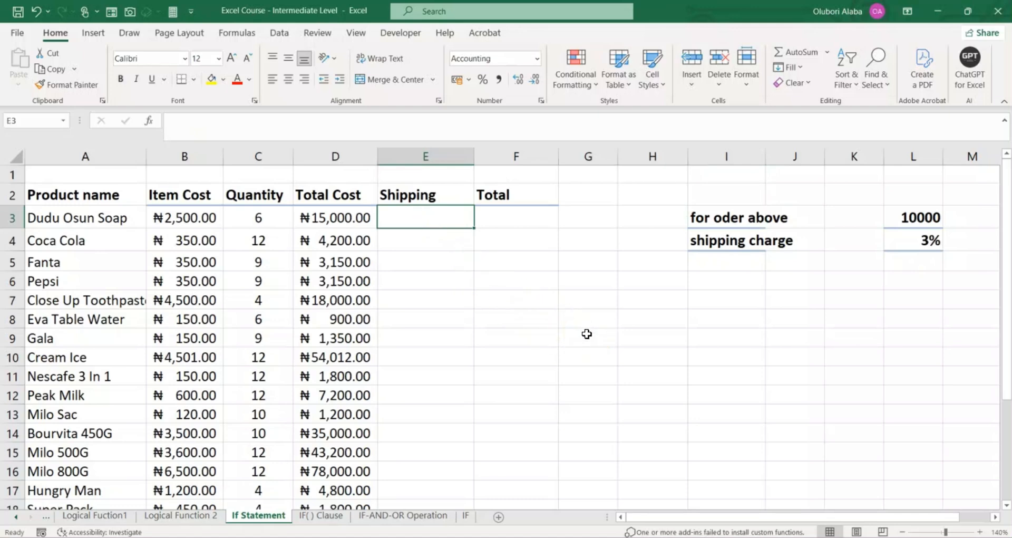
type("=if")
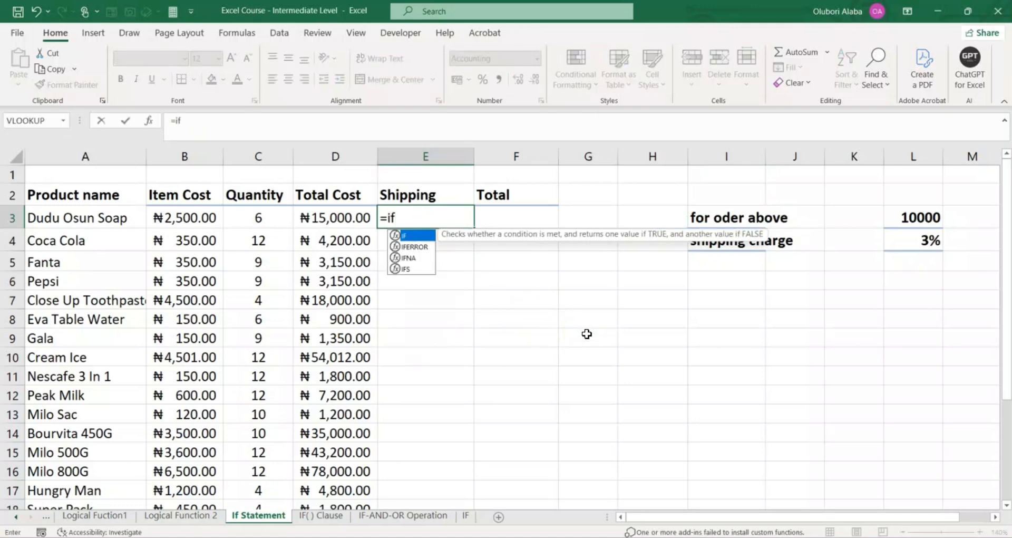
key("Tab")
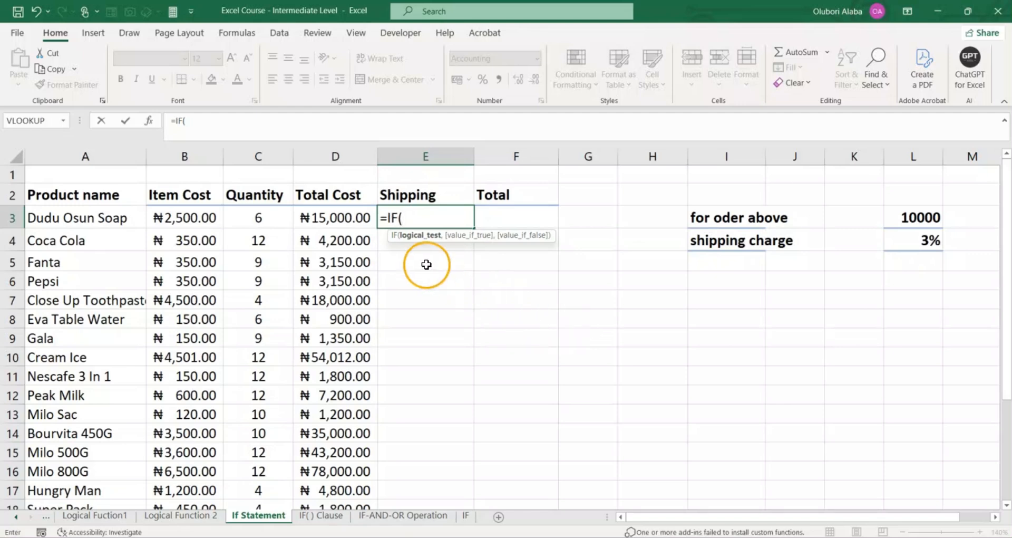
left_click(331, 218)
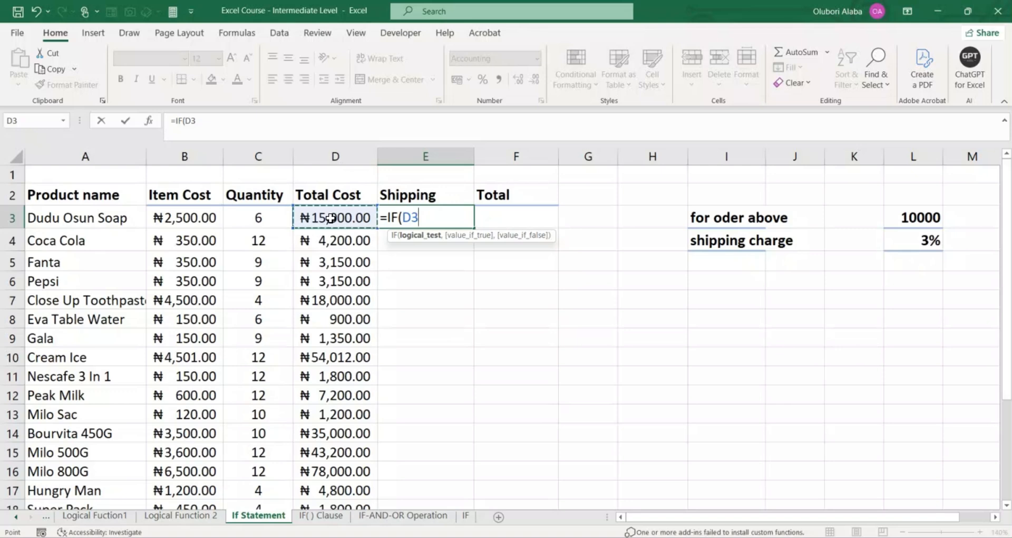
type(">")
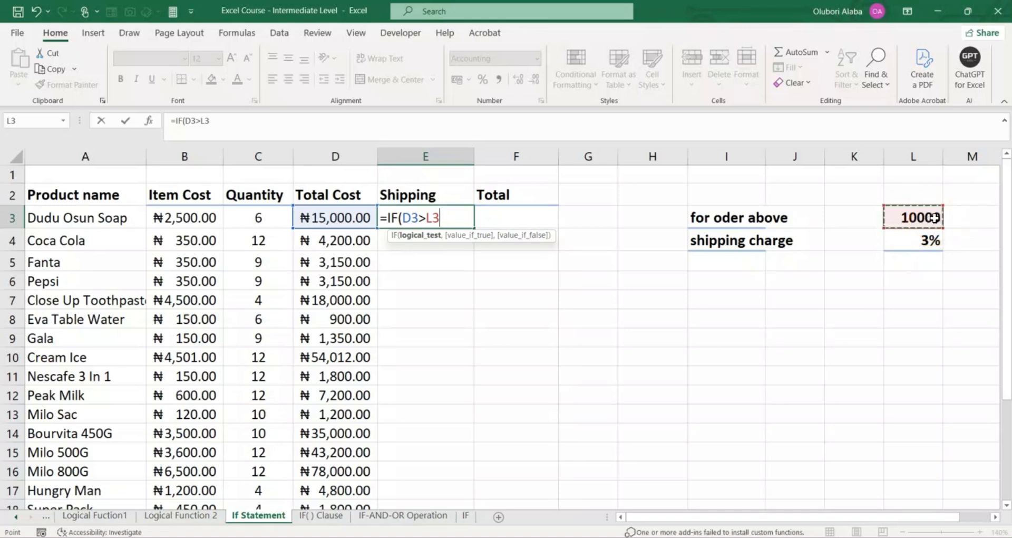
key("F4")
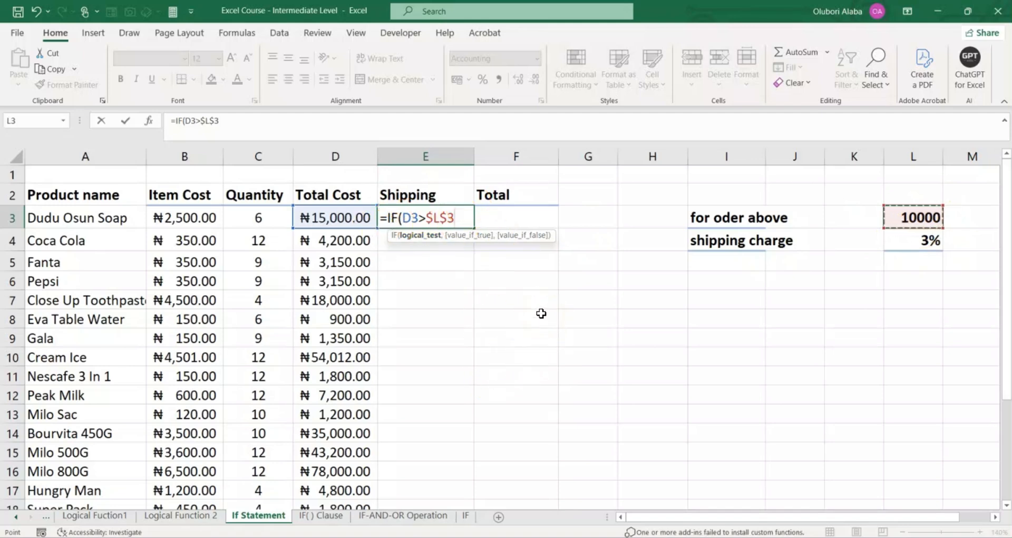
- Complete the E3 formula so it returns D3*$L$4 when the test is true and 0 when it is false
type(",")
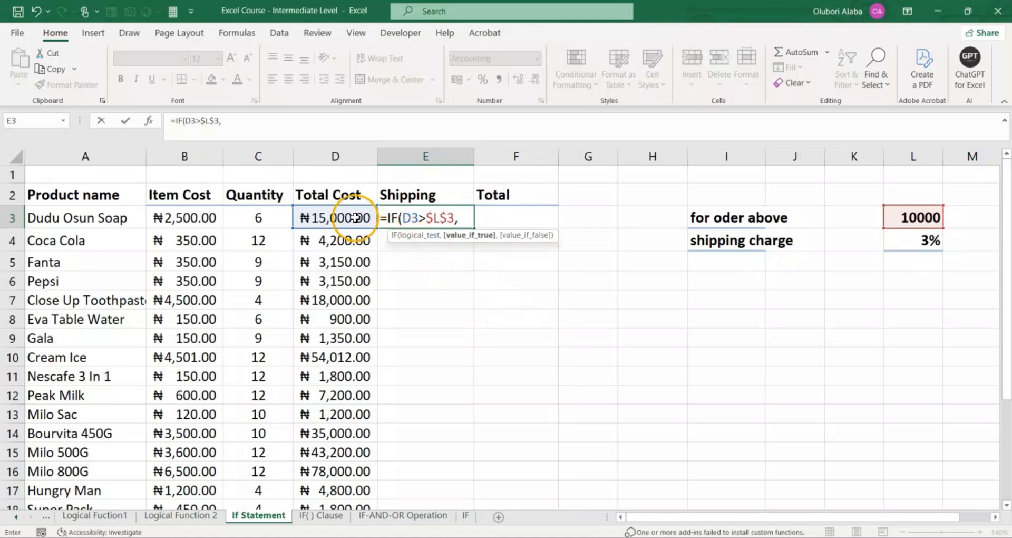
left_click(338, 217)
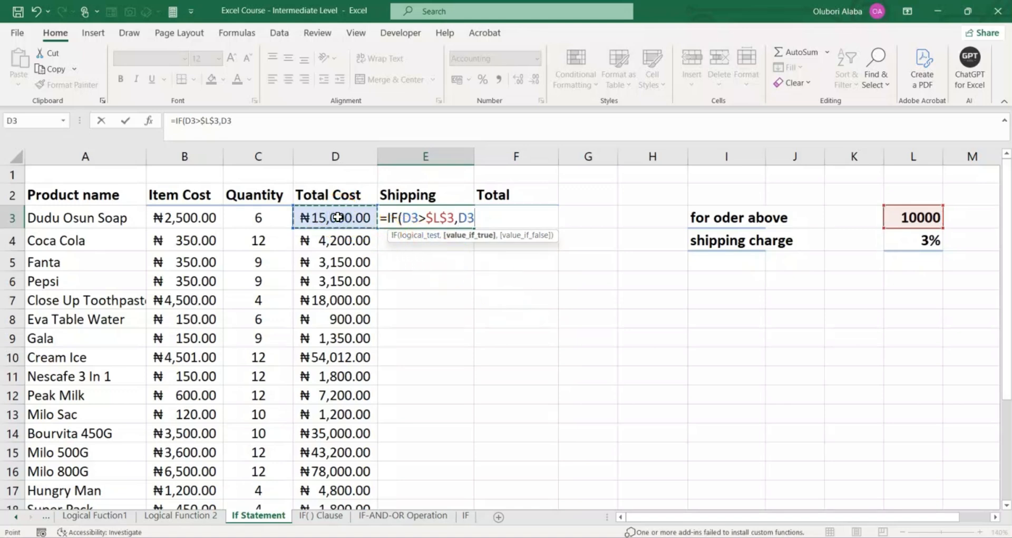
type("*")
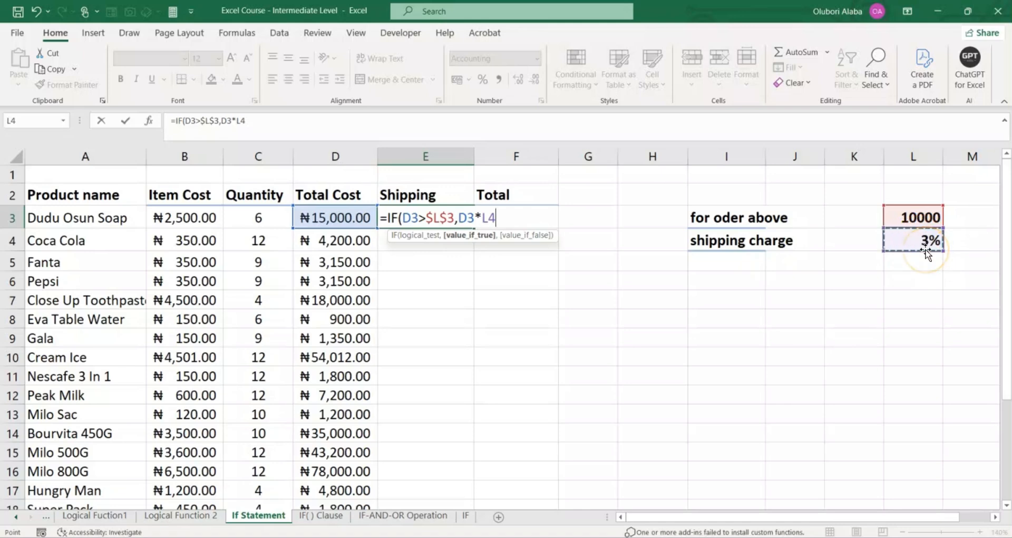
key("F4")
type(",0")
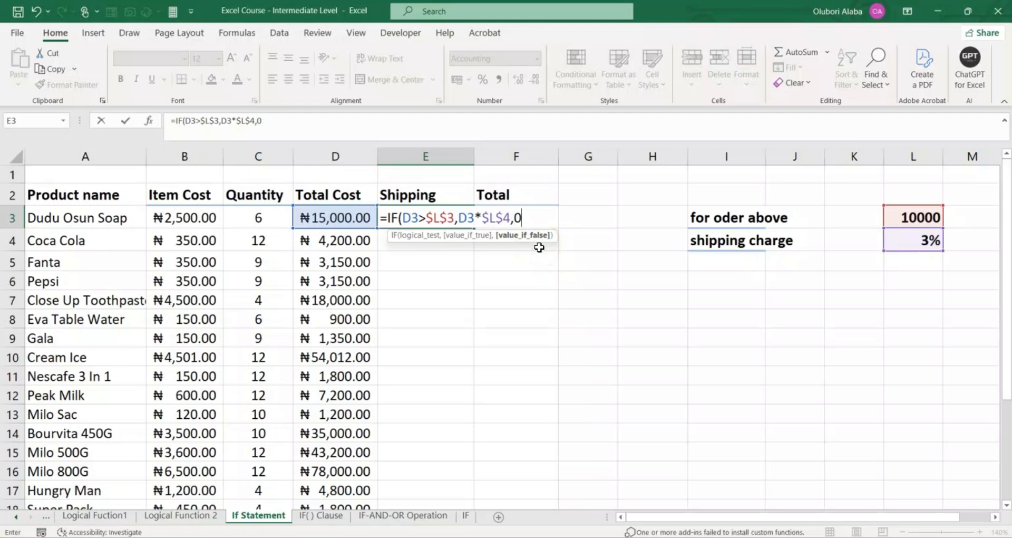
type(")")
key("Return")
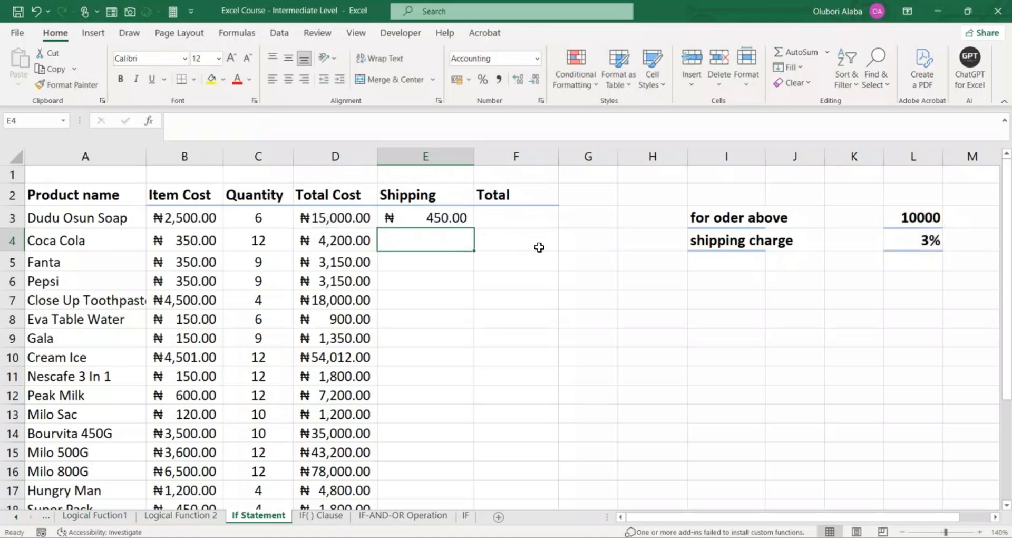
- Check E3's shipping formula against the total cost in D3 and threshold in L3, and copy it down through E19
left_click(429, 218)
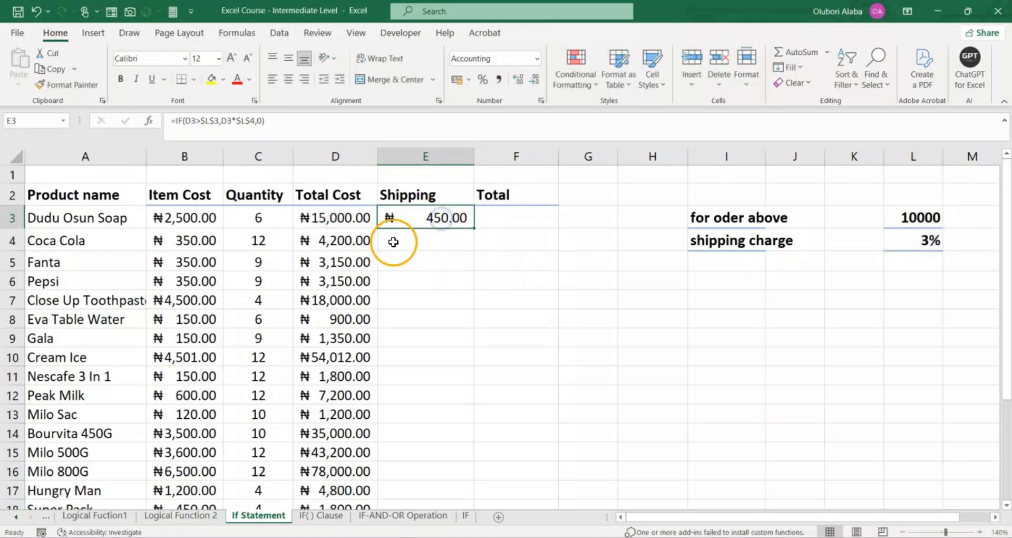
left_click(344, 222)
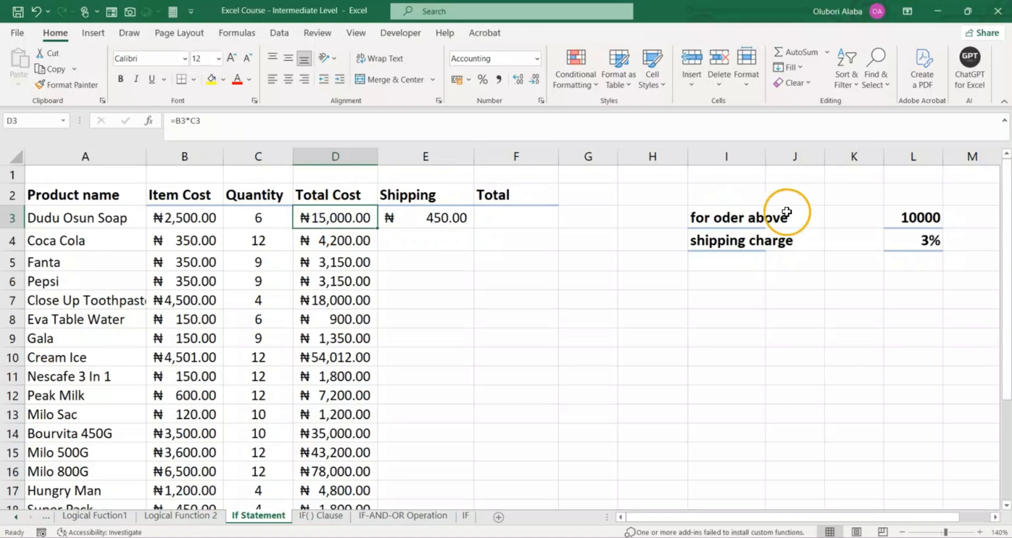
left_click(909, 217)
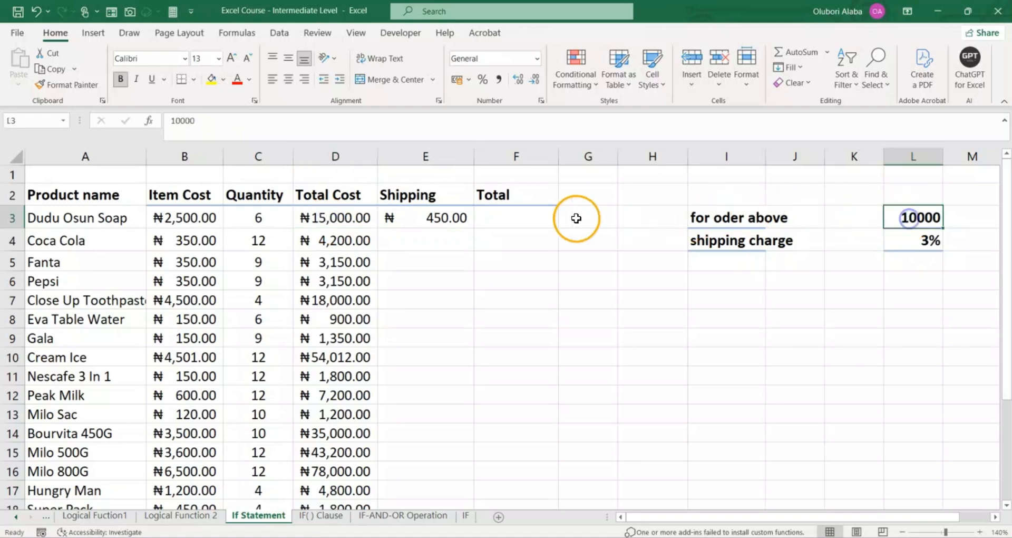
left_click(449, 220)
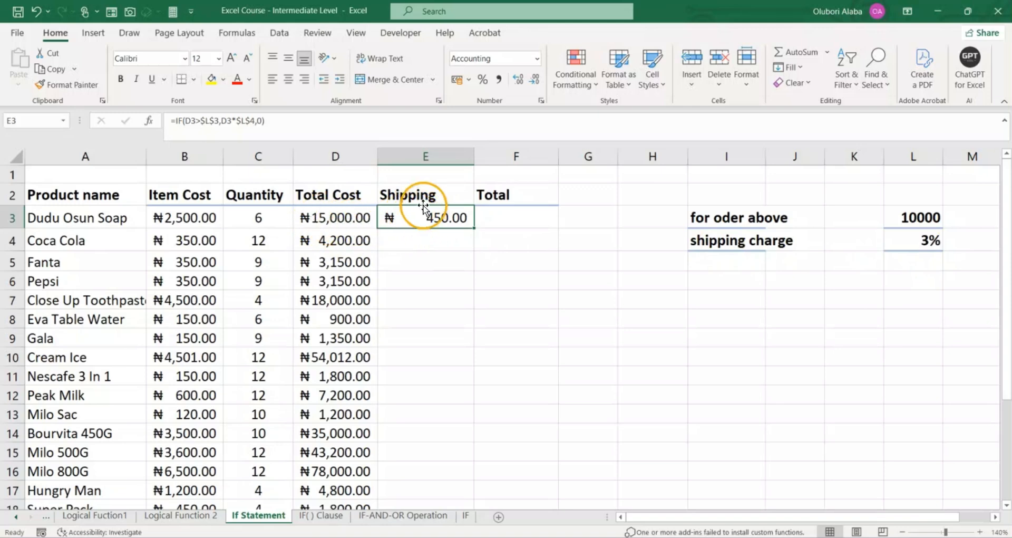
double_click(474, 227)
scroll(475, 229, "down", 2)
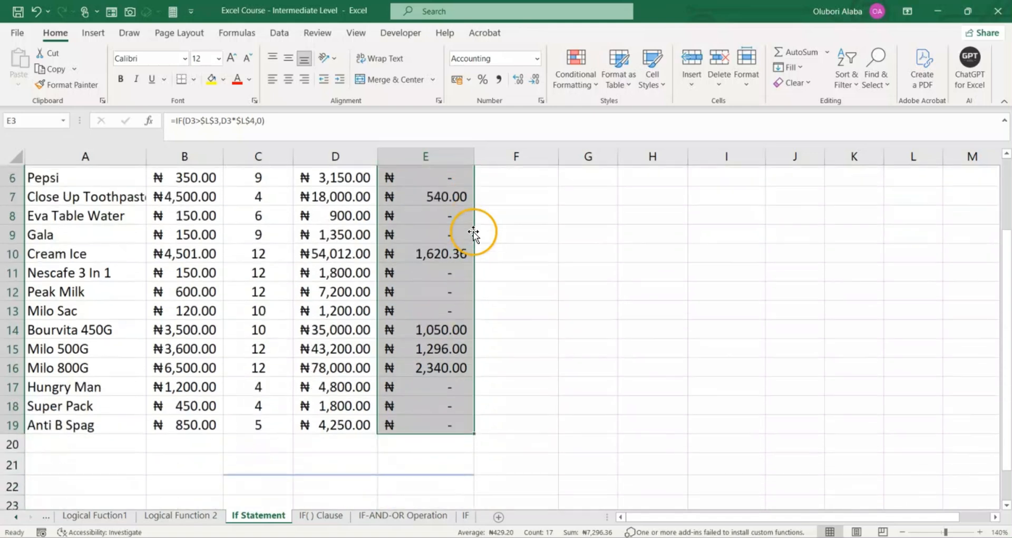
scroll(452, 299, "up", 2)
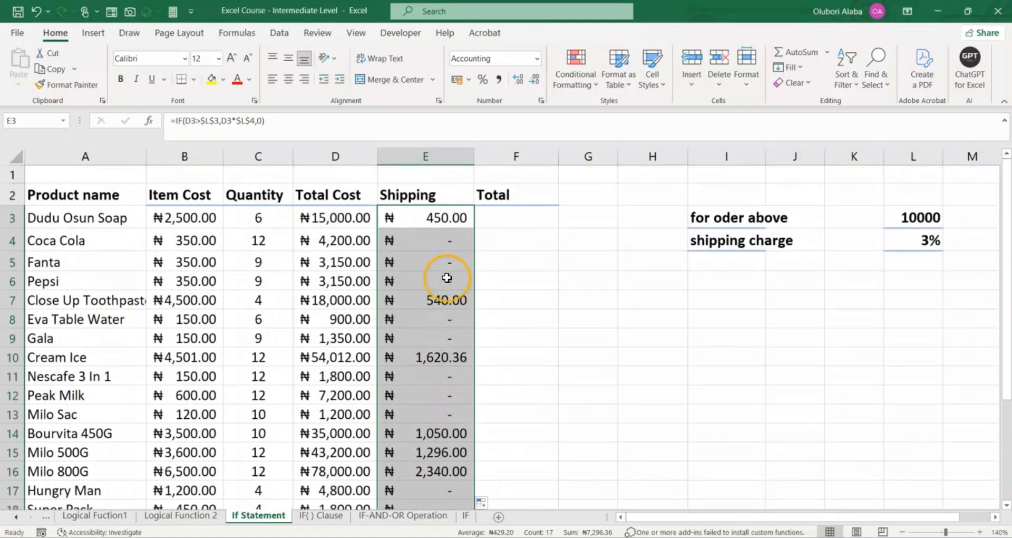
- Review the Shipping results down to the last product, comparing them with the order threshold and shipping charge criteria
left_click(447, 277)
left_click(447, 254)
left_click(447, 235)
scroll(446, 248, "down", 2)
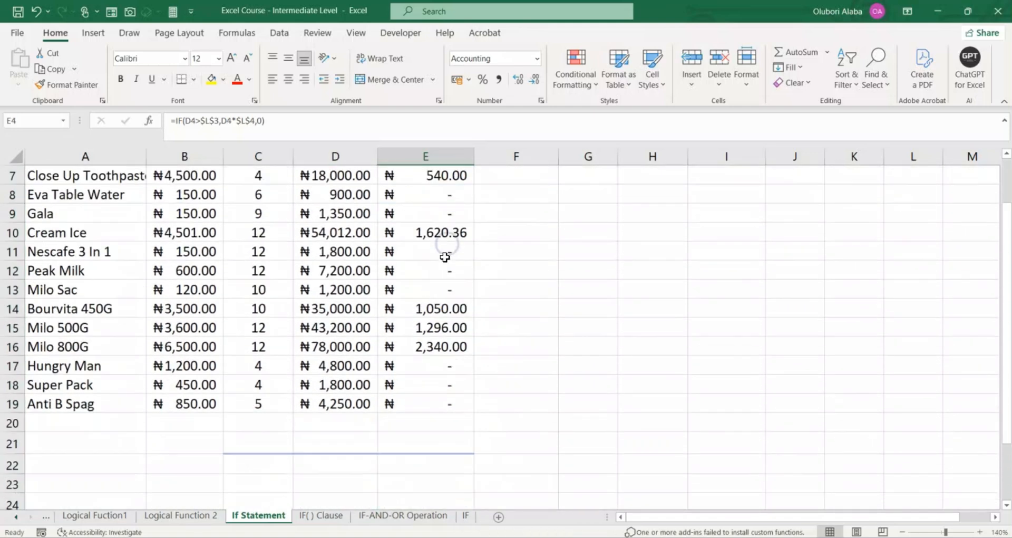
left_click(442, 291)
scroll(448, 348, "down", 1)
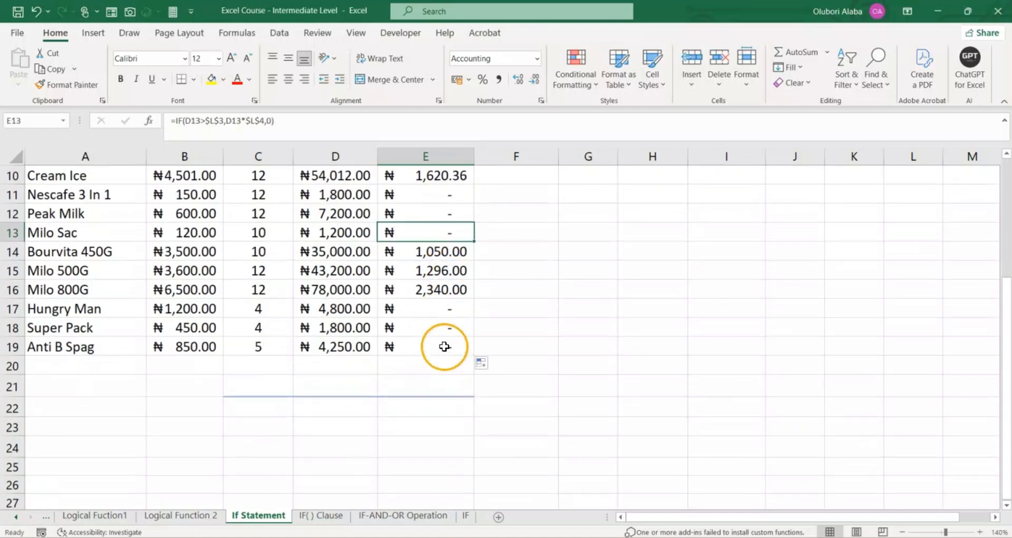
scroll(443, 343, "up", 3)
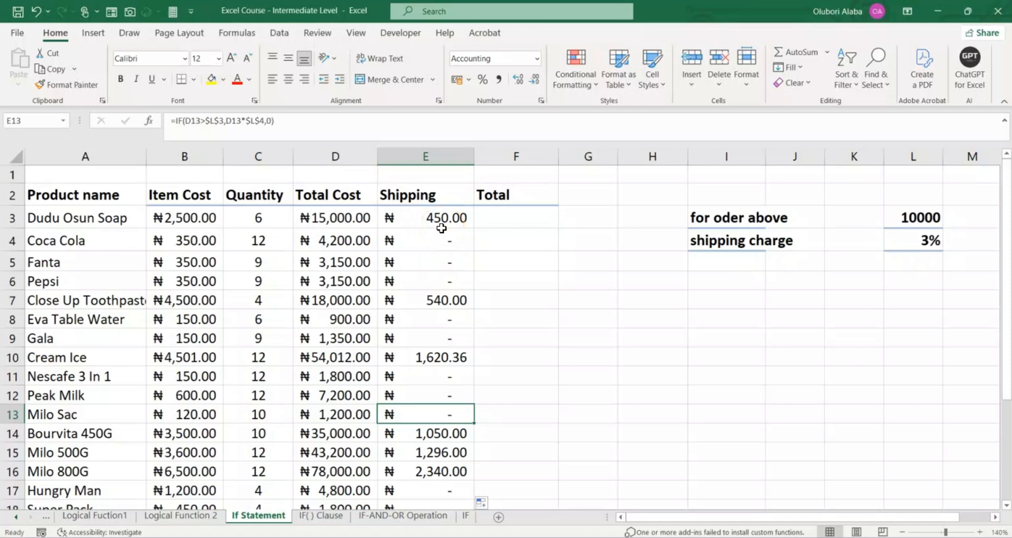
left_click_drag(667, 195, 935, 289)
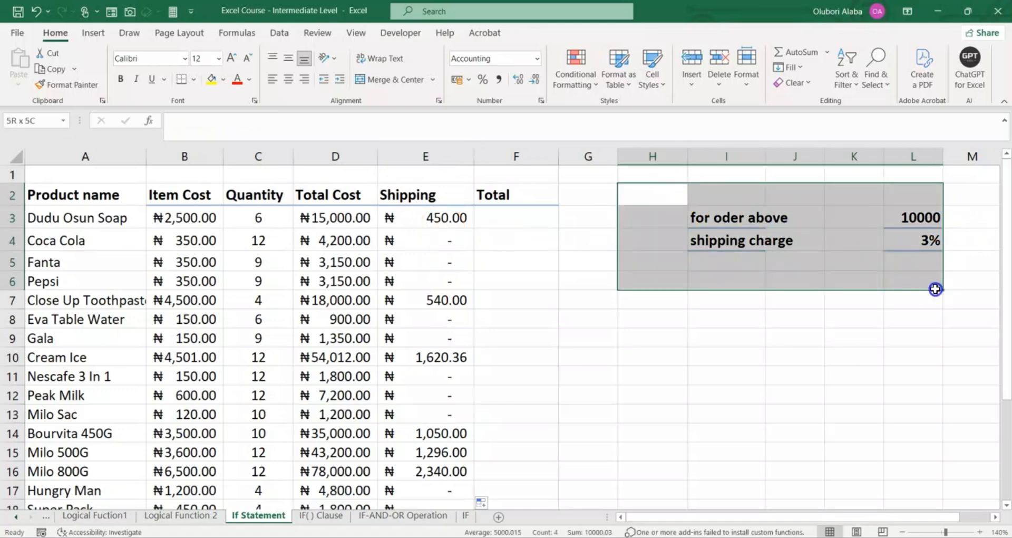
left_click(515, 336)
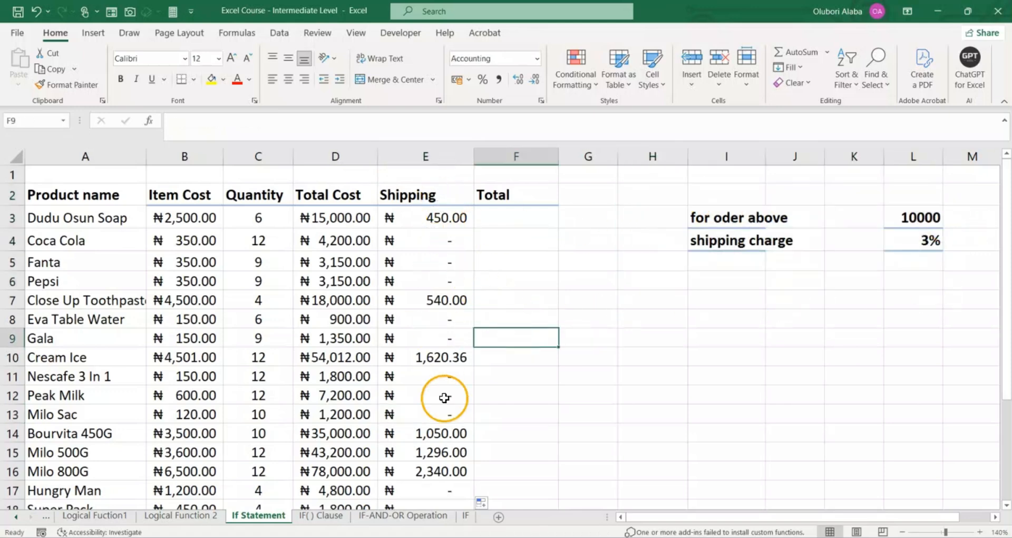
- Enter the formula =D3+E3 in Total cell F3 to add the shipping to the total cost
left_click(514, 212)
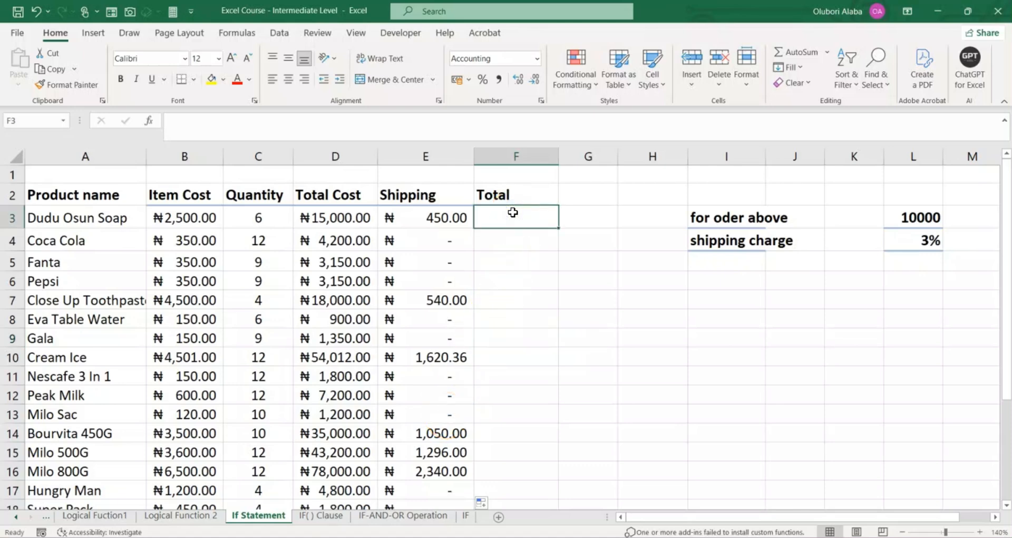
type("=")
left_click(335, 217)
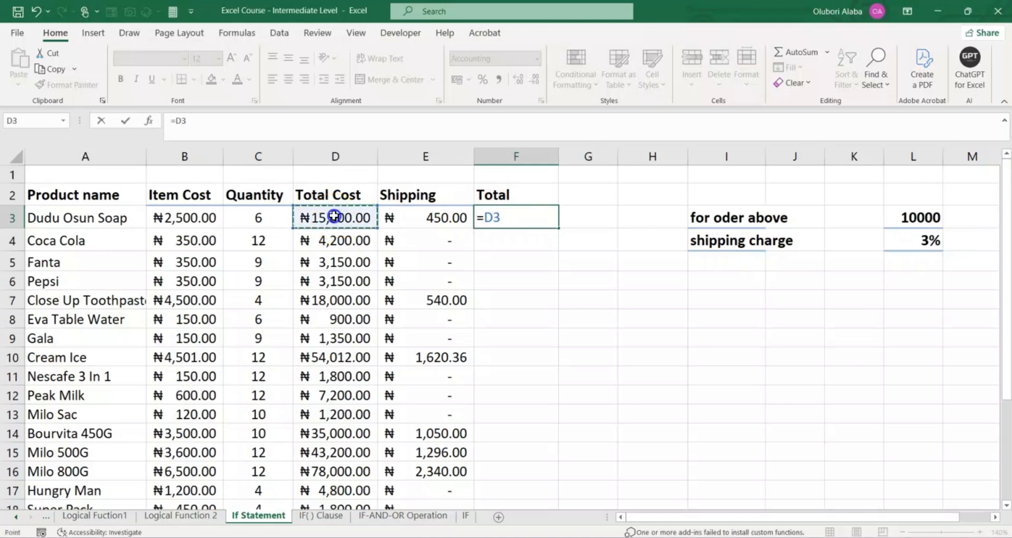
type("+")
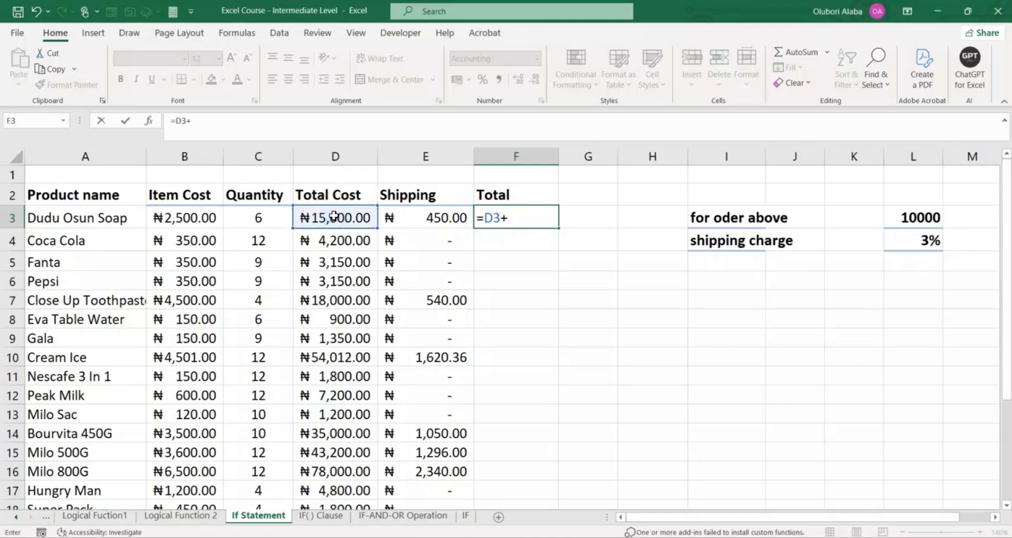
left_click(428, 217)
key("Return")
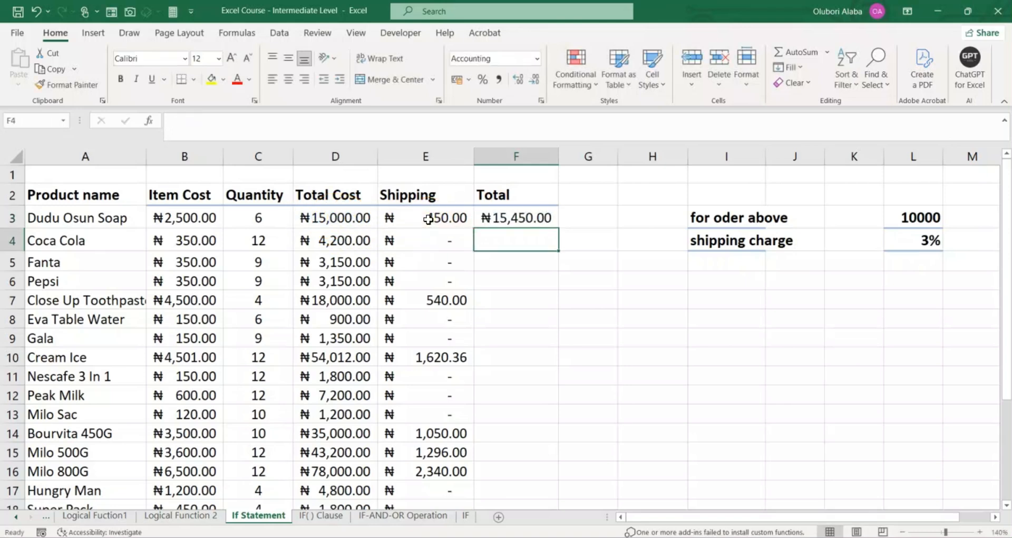
- Copy the Total formula from F3 down through F19 and look over the column
left_click(509, 217)
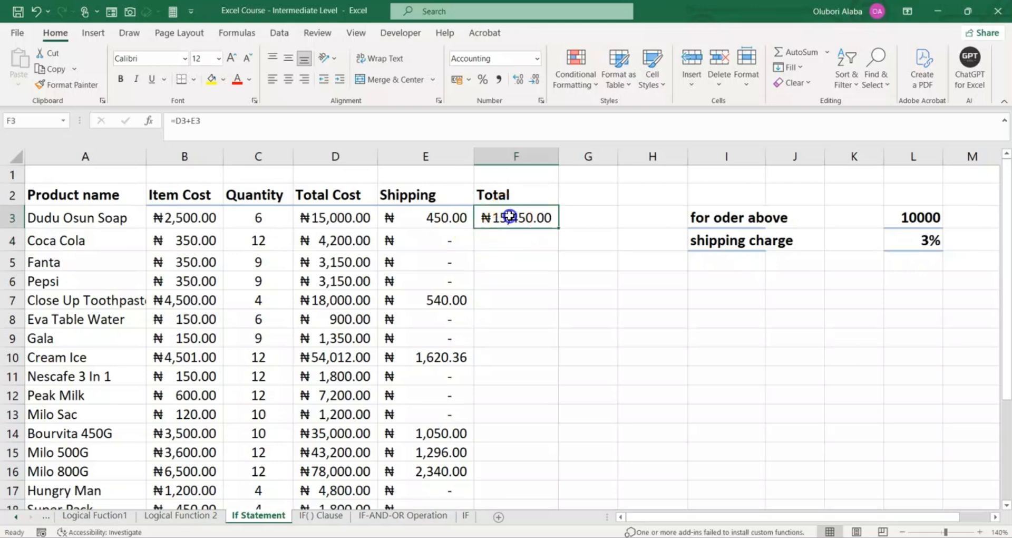
double_click(558, 229)
scroll(522, 253, "down", 4)
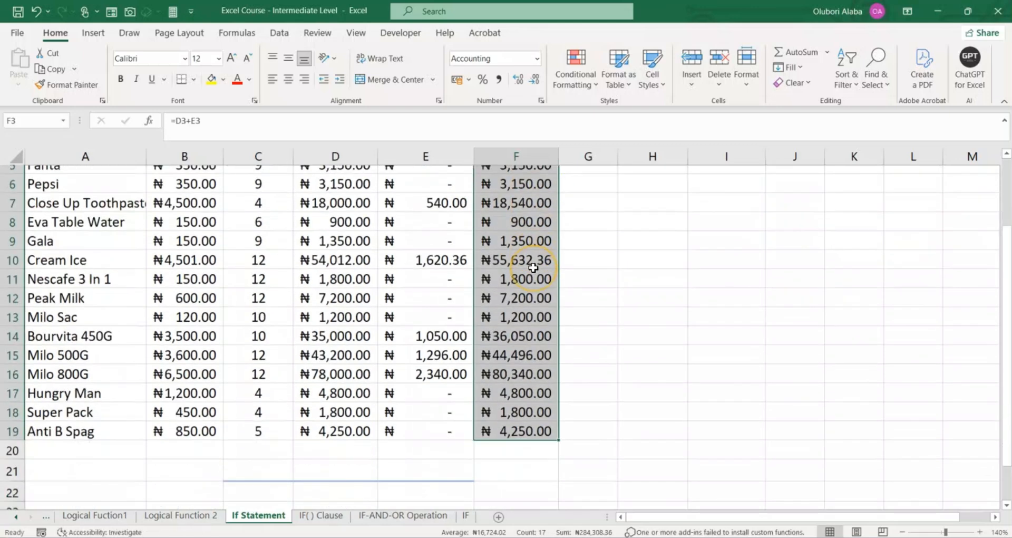
scroll(536, 272, "up", 4)
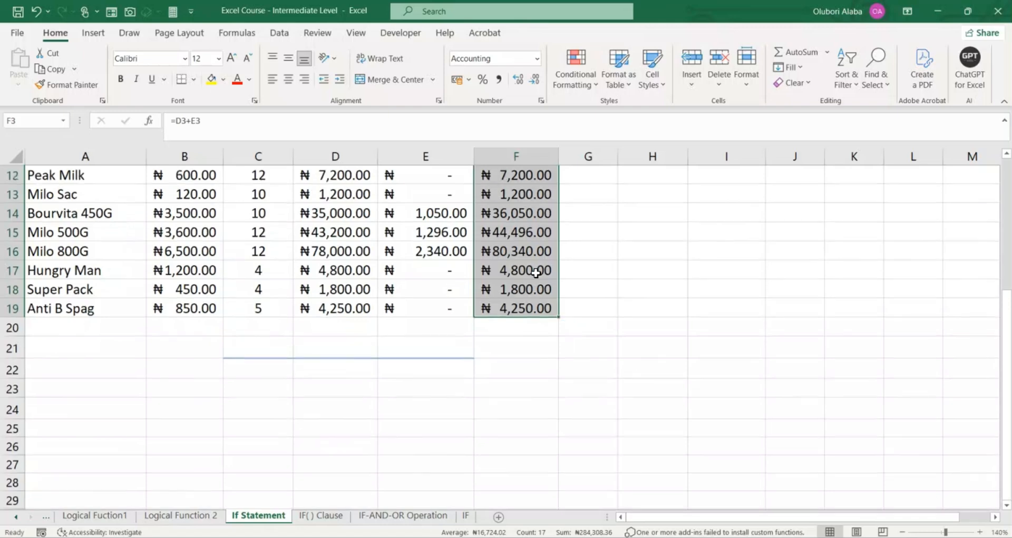